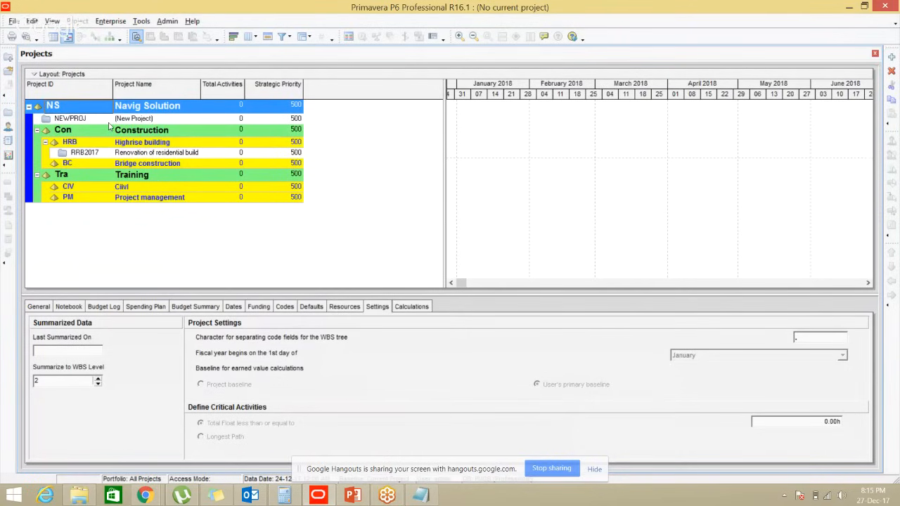
# Open the Organizational Breakdown Structure dialog from the Enterprise menu and move it slightly
pyautogui.click(111, 23)
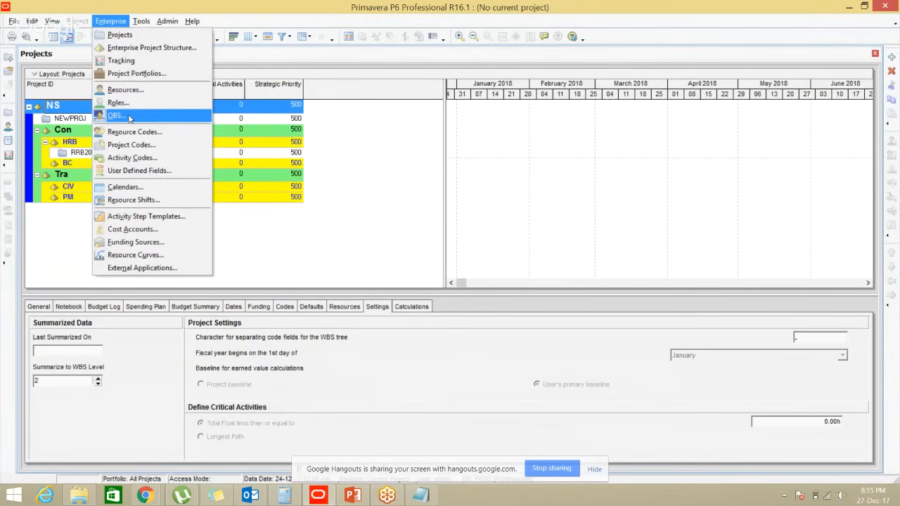
pyautogui.click(129, 117)
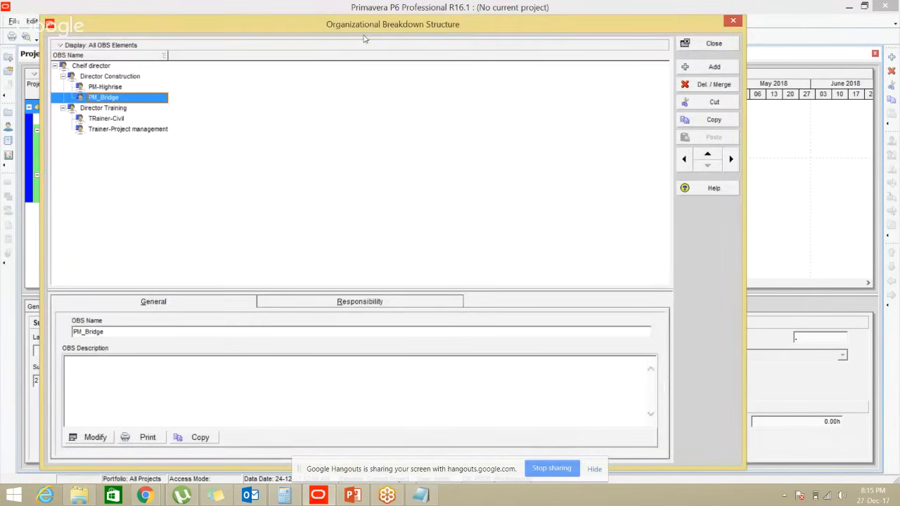
pyautogui.moveTo(364, 39); pyautogui.dragTo(407, 51)
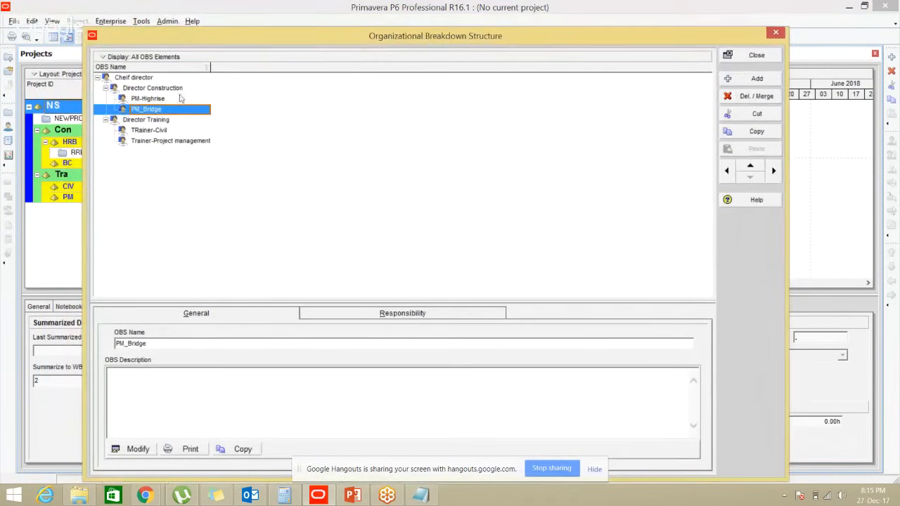
# Review each OBS element from Cheif director down to Trainer-Project management and compare with the slide
pyautogui.click(133, 78)
pyautogui.click(139, 88)
pyautogui.click(141, 98)
pyautogui.click(143, 111)
pyautogui.click(145, 119)
pyautogui.click(150, 130)
pyautogui.click(158, 141)
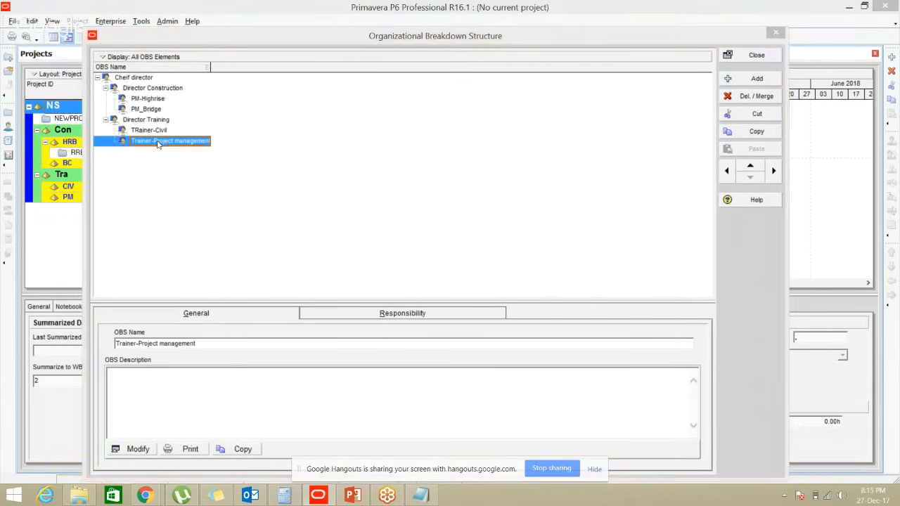
pyautogui.hotkey('alt', 'Tab')
pyautogui.hotkey('alt', 'Tab')
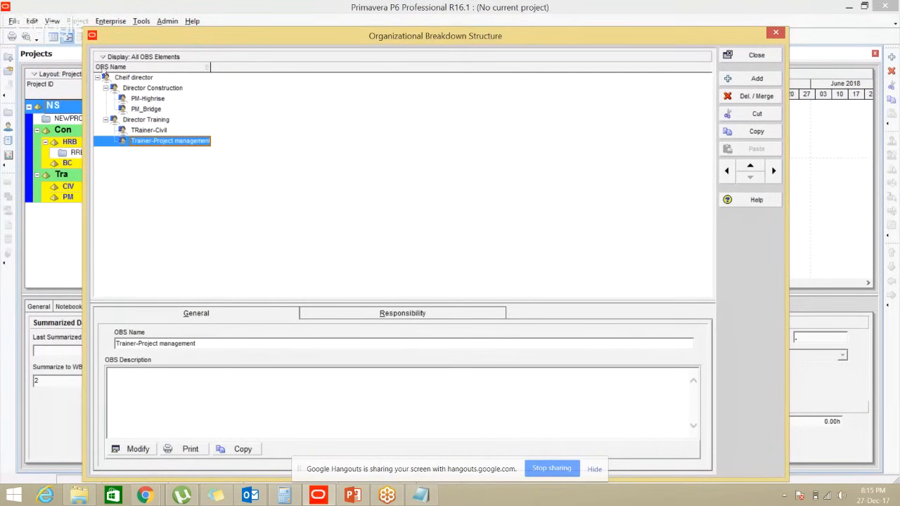
pyautogui.click(200, 69)
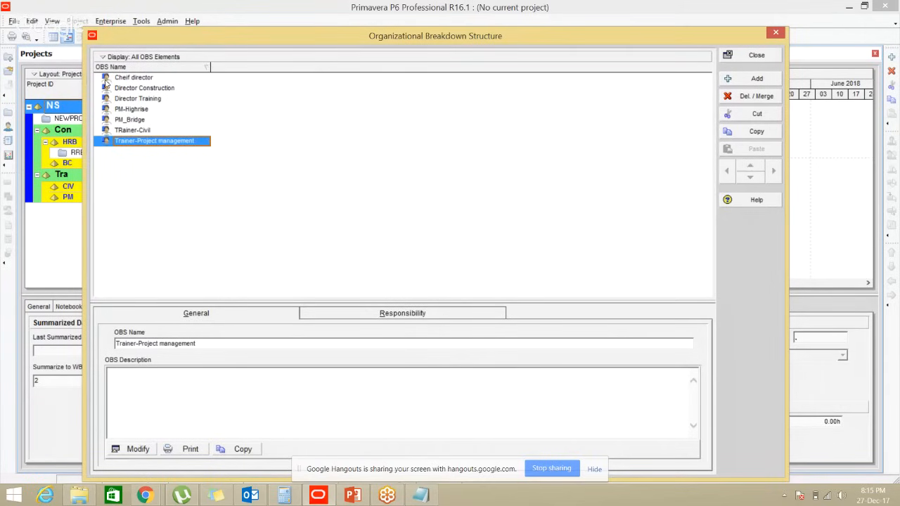
pyautogui.click(206, 69)
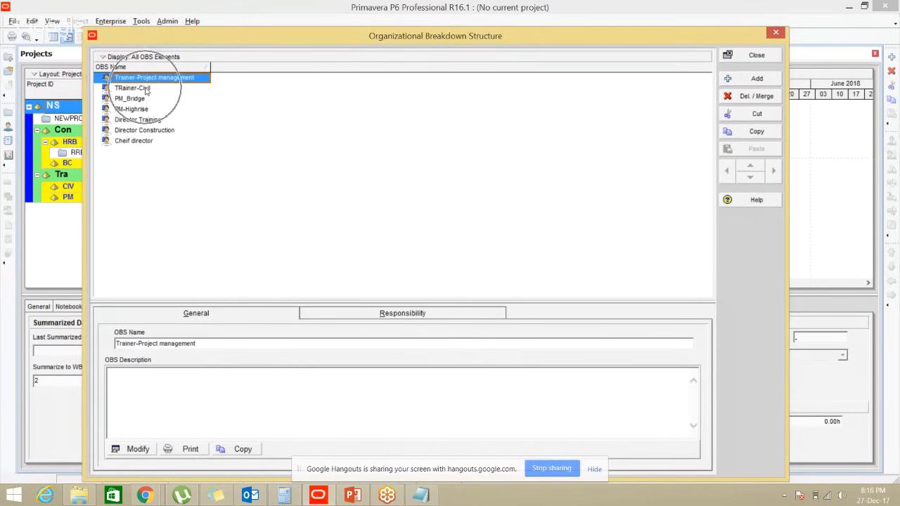
pyautogui.click(202, 68)
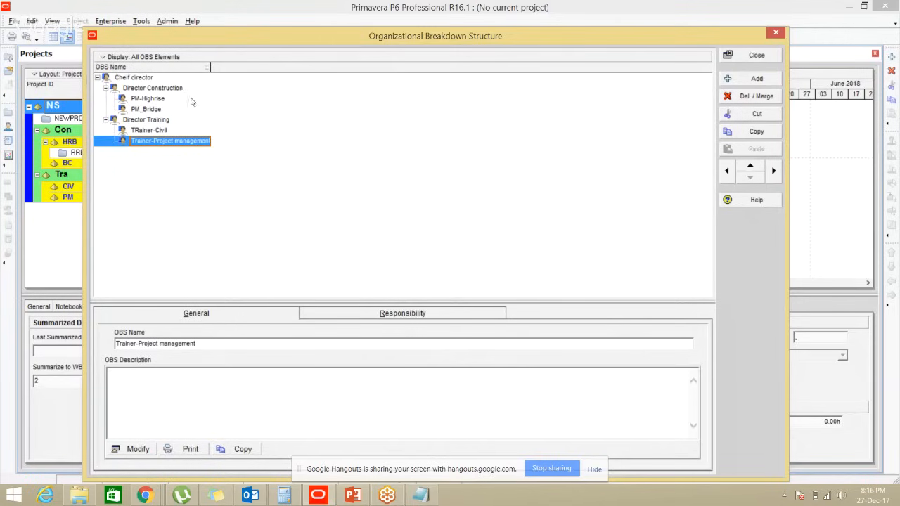
# Delete Director Construction through Trainer-Project management, confirming removal of their children
pyautogui.keyDown('shift'); pyautogui.click(138, 77); pyautogui.keyUp('shift')
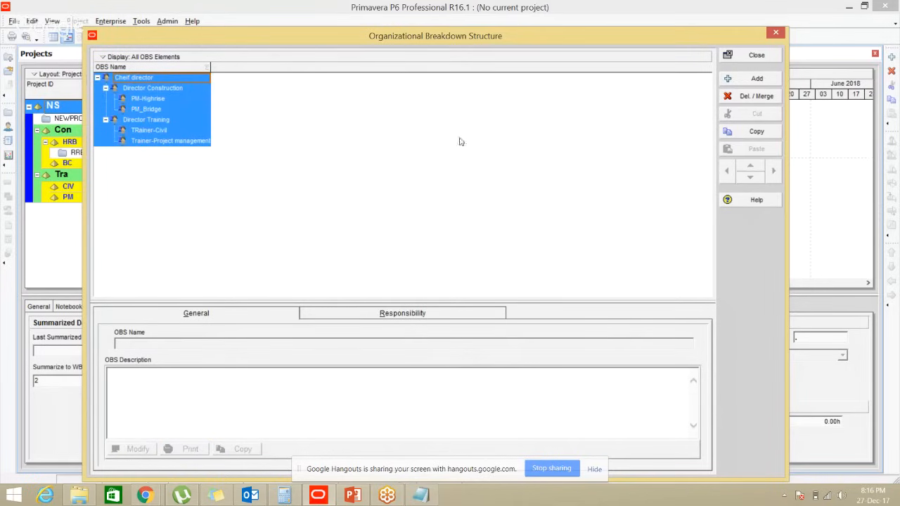
pyautogui.click(749, 98)
pyautogui.click(220, 90)
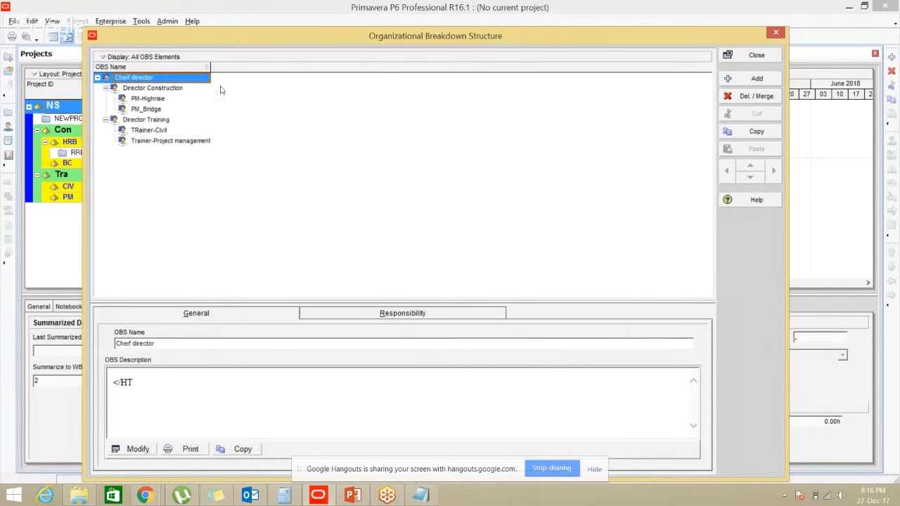
pyautogui.click(150, 79)
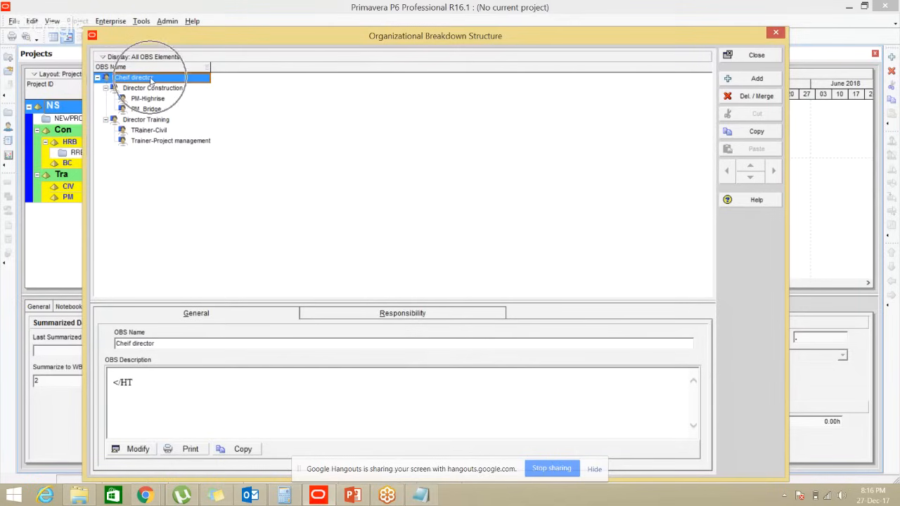
pyautogui.click(149, 87)
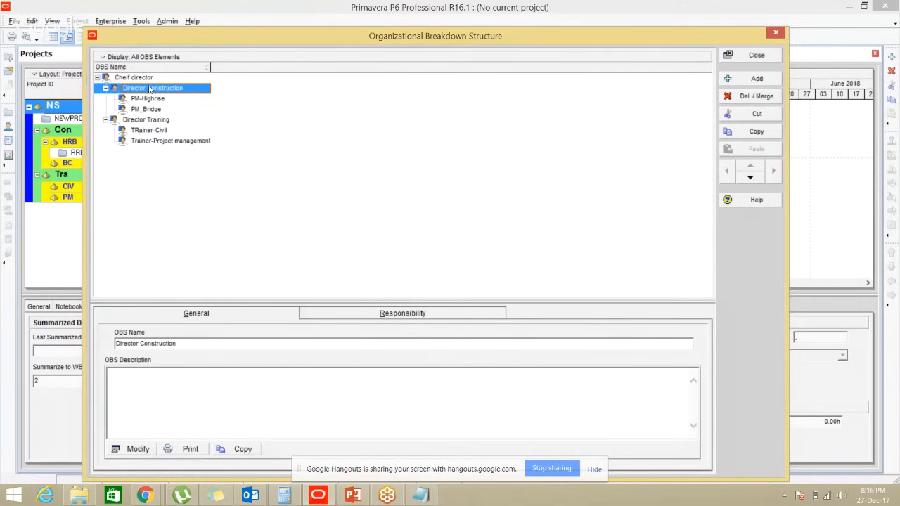
pyautogui.keyDown('shift'); pyautogui.click(154, 141); pyautogui.keyUp('shift')
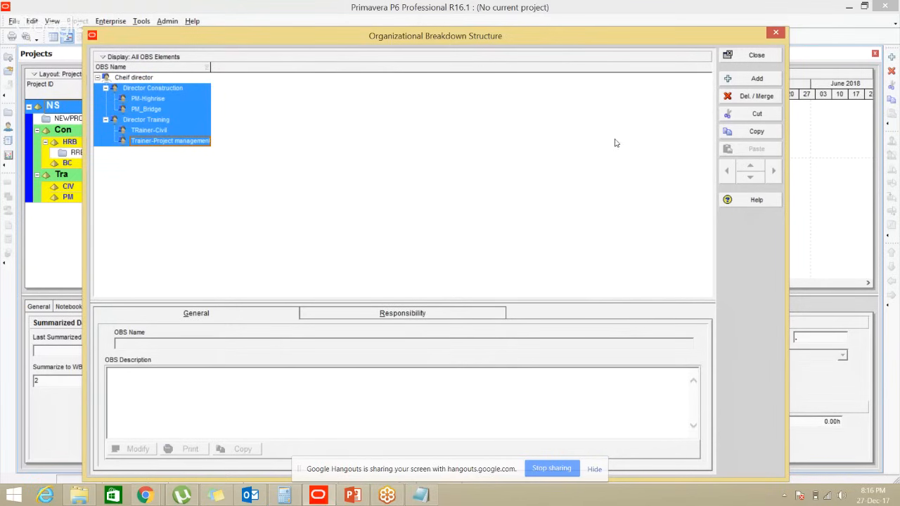
pyautogui.click(759, 98)
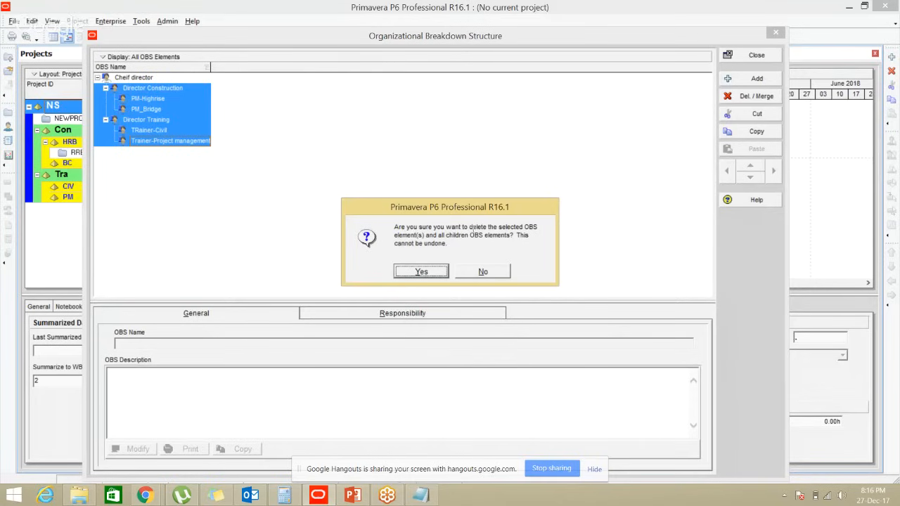
pyautogui.click(421, 272)
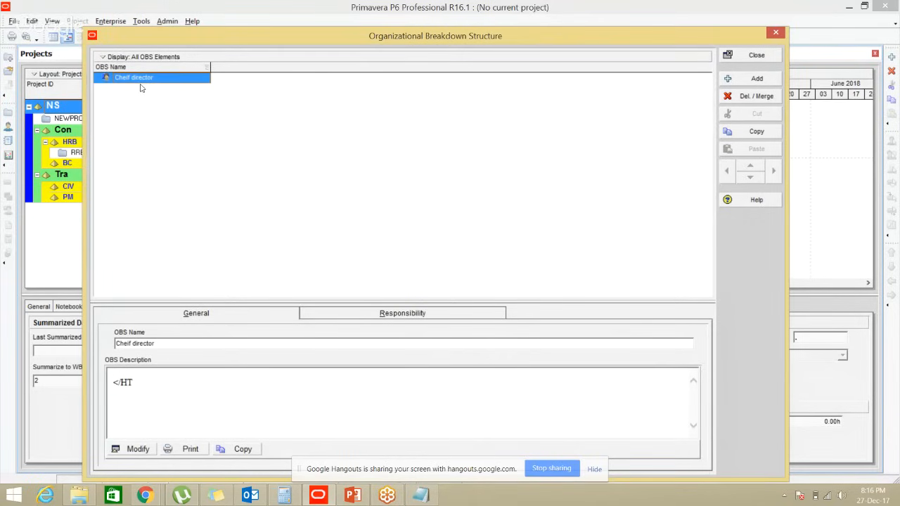
# Try deleting Cheif director, dismiss the cannot-delete warning, and start editing its name
pyautogui.click(756, 97)
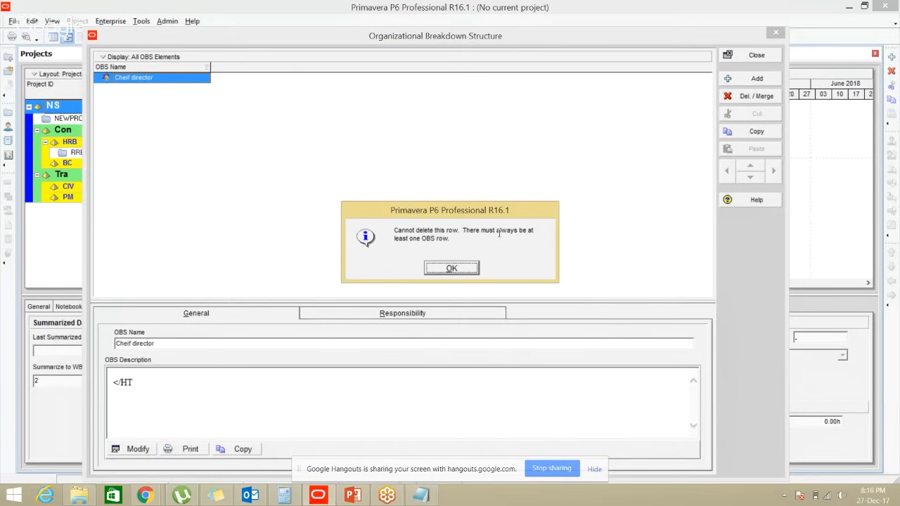
pyautogui.click(453, 270)
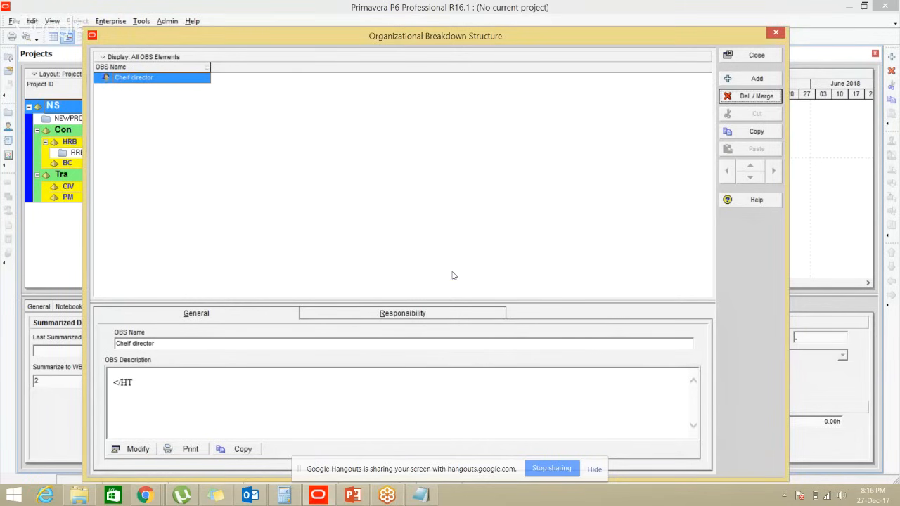
pyautogui.click(167, 79)
# Append a hyphen and the chief director's name from the slide to the Cheif director element
pyautogui.click(167, 79)
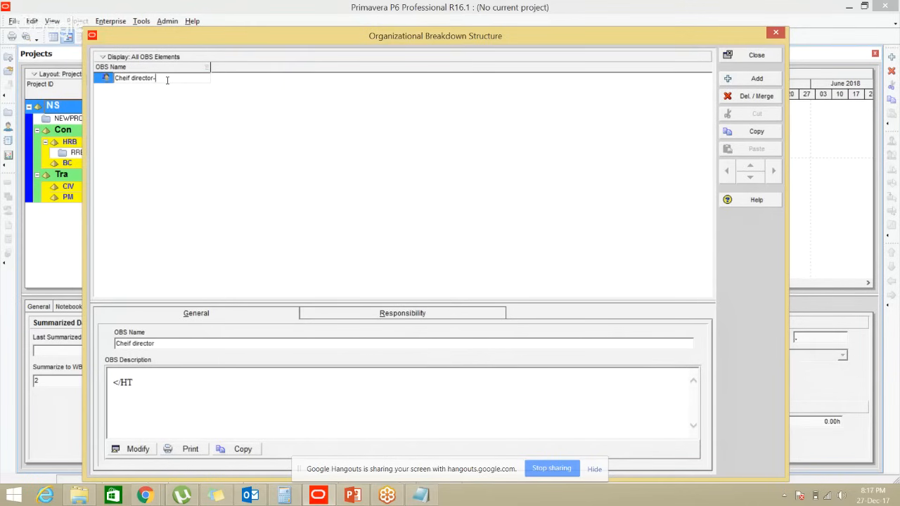
pyautogui.hotkey('alt', 'Tab')
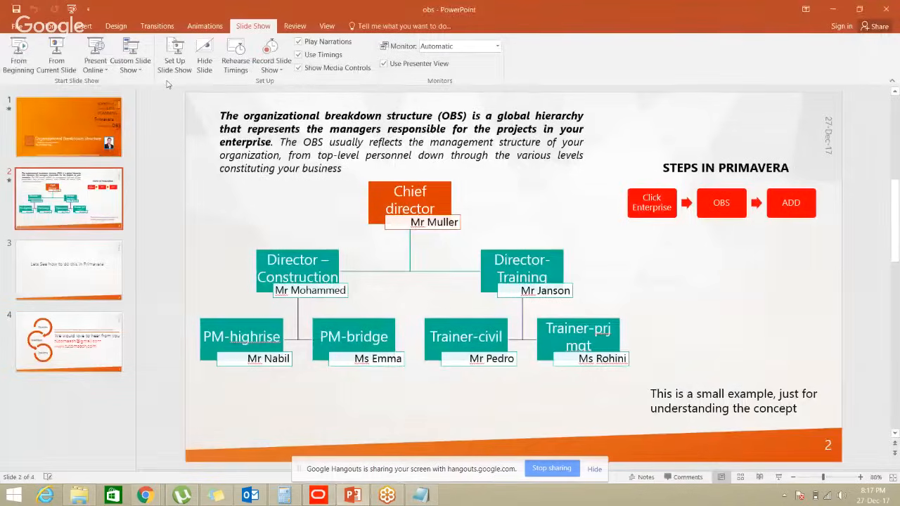
pyautogui.hotkey('alt', 'Tab')
pyautogui.write('-')
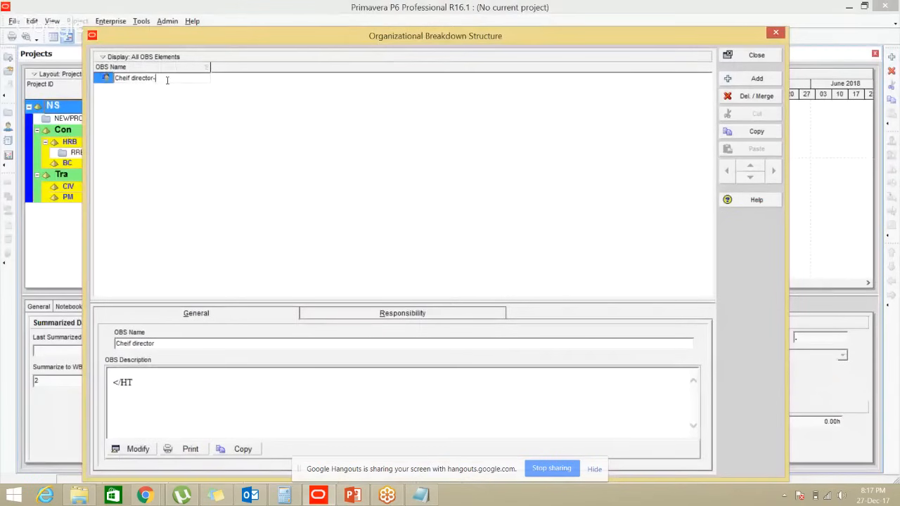
pyautogui.write('MR.Muller')
pyautogui.press('Return')
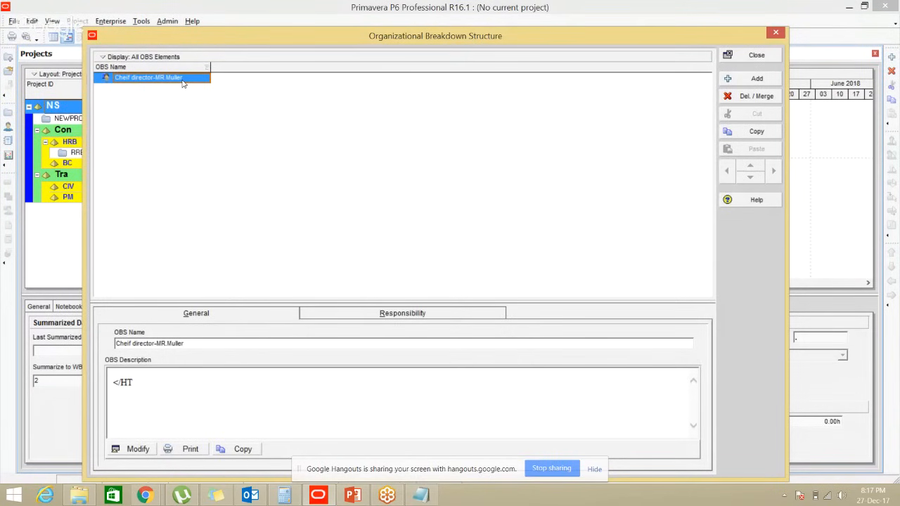
# Add a new OBS element under the chief director named 'Director Construction'
pyautogui.click(763, 81)
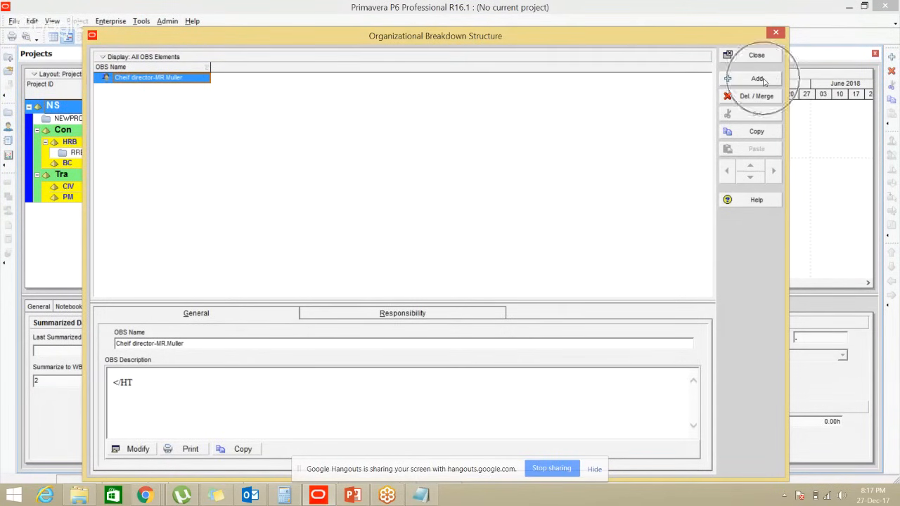
pyautogui.click(763, 80)
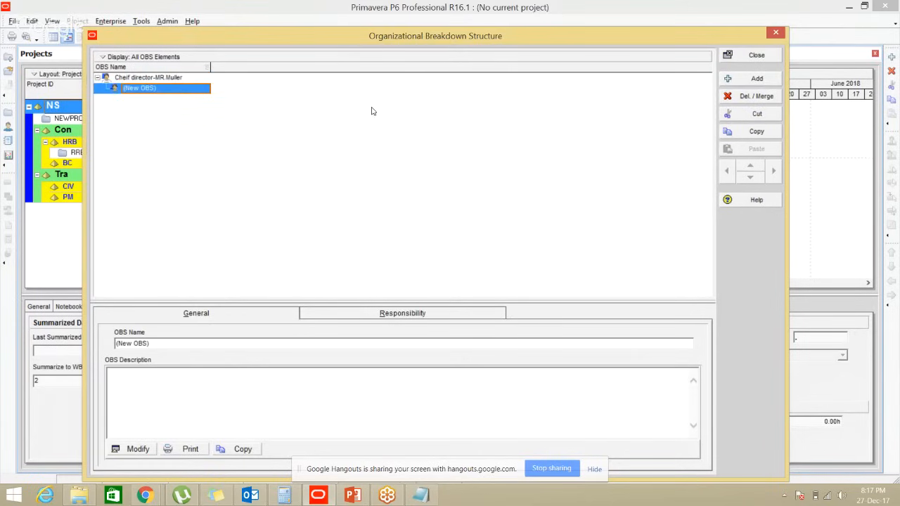
pyautogui.press('ctrl')
pyautogui.press('ctrl')
pyautogui.click(165, 90)
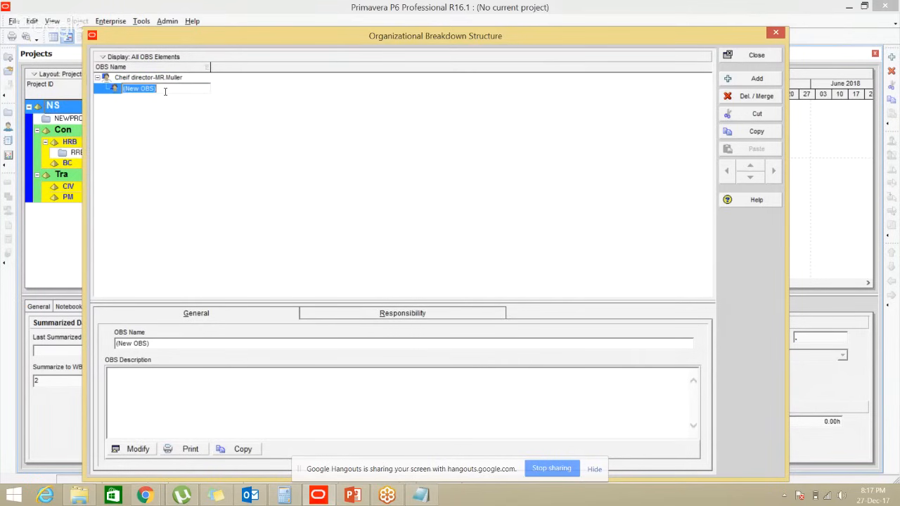
pyautogui.hotkey('alt', 'Tab')
pyautogui.hotkey('alt', 'Tab')
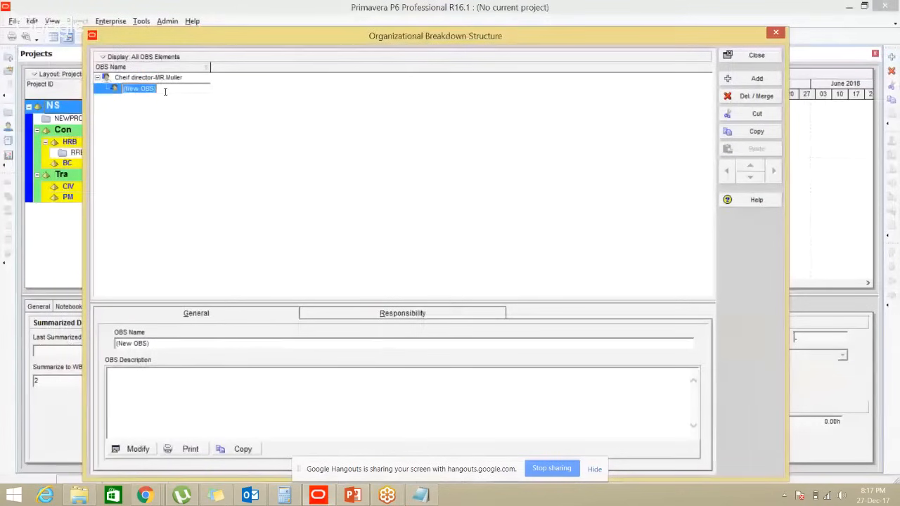
pyautogui.write('Director')
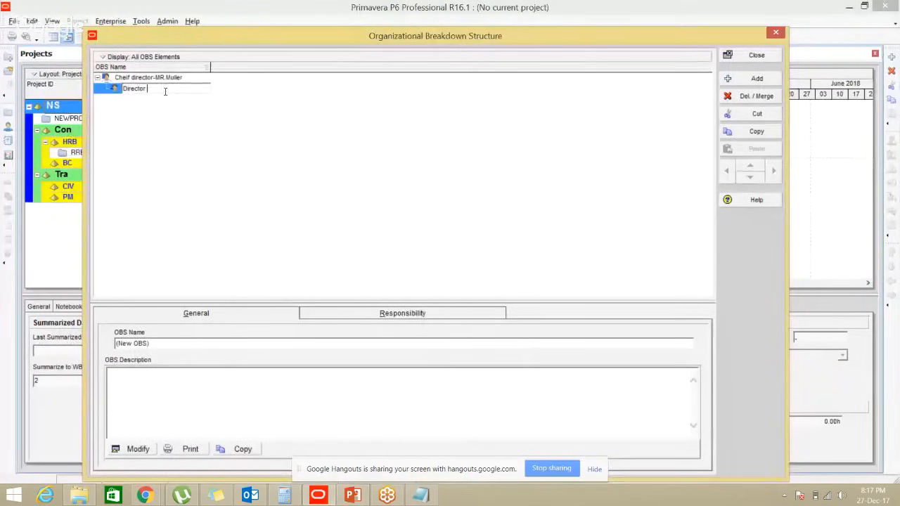
pyautogui.write(' Construction')
pyautogui.press('Return')
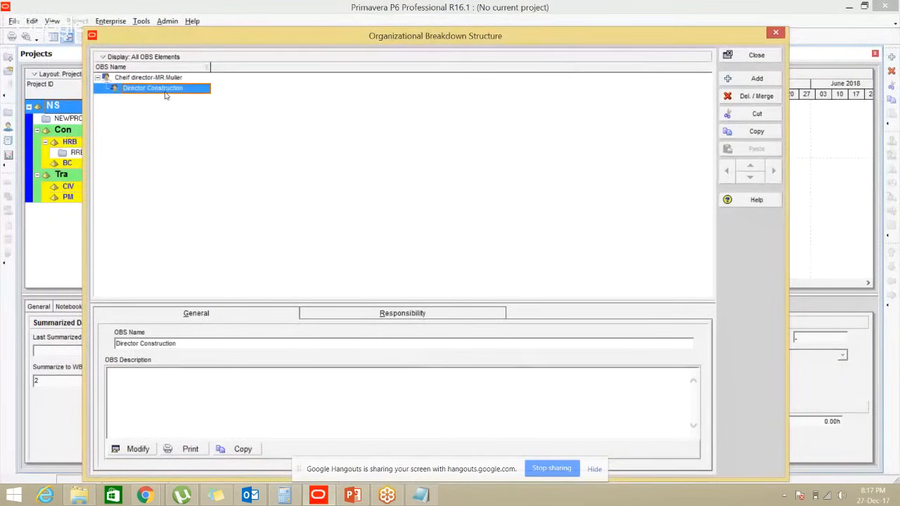
# Add another OBS element under the chief director named 'Director-Training'
pyautogui.click(757, 79)
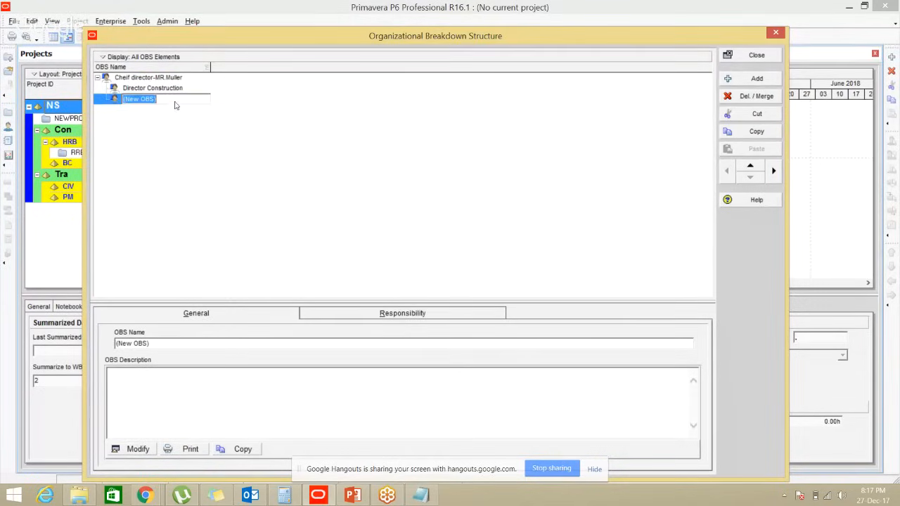
pyautogui.press('super')
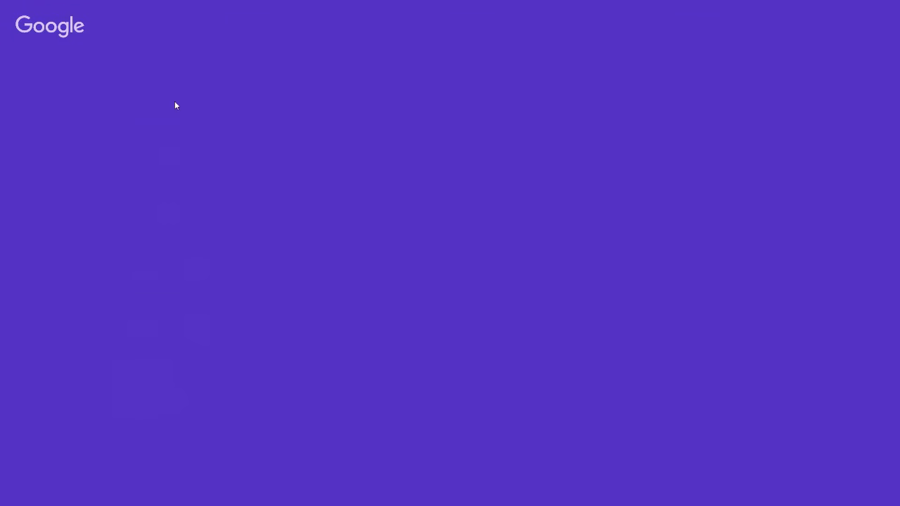
pyautogui.press('super')
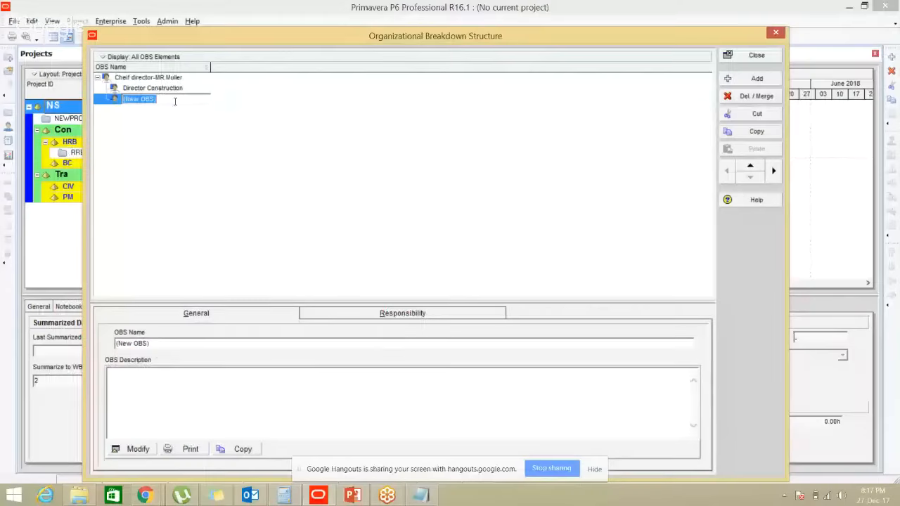
pyautogui.hotkey('alt', 'Tab')
pyautogui.hotkey('alt', 'Tab')
pyautogui.write('Direc')
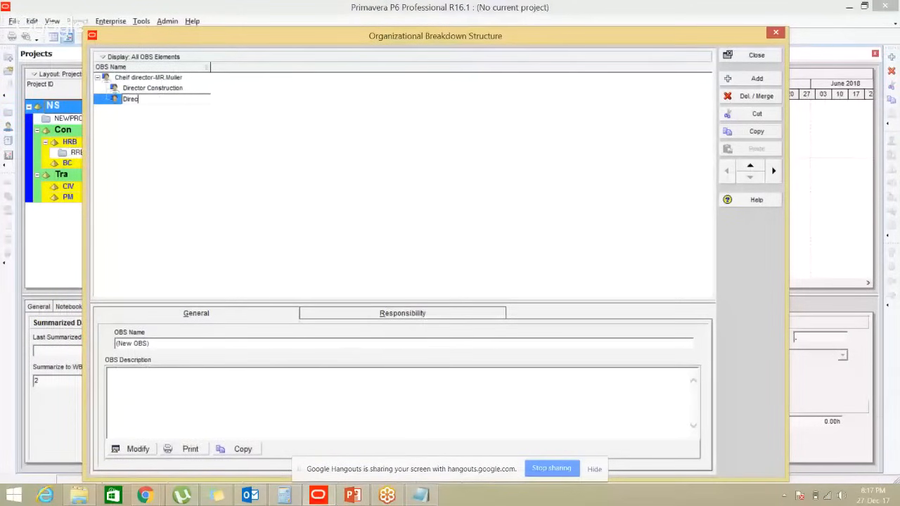
pyautogui.write('tor-Training')
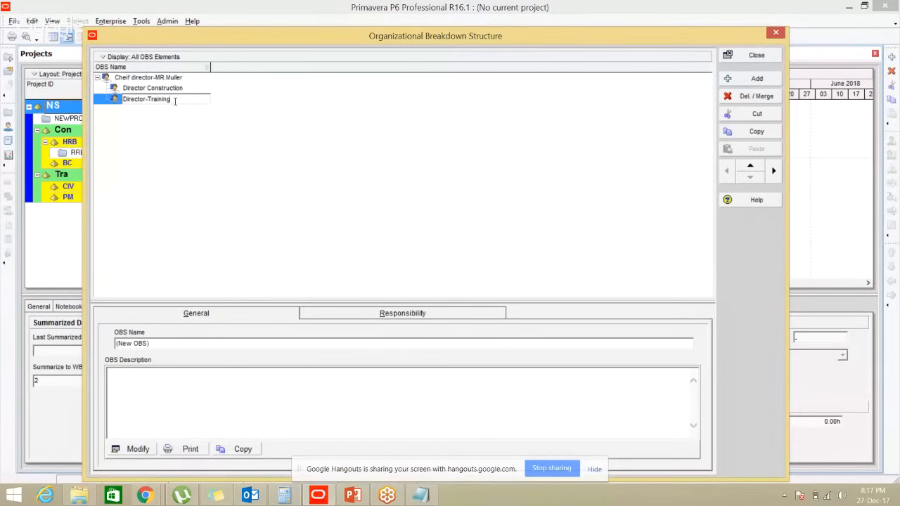
pyautogui.press('Return')
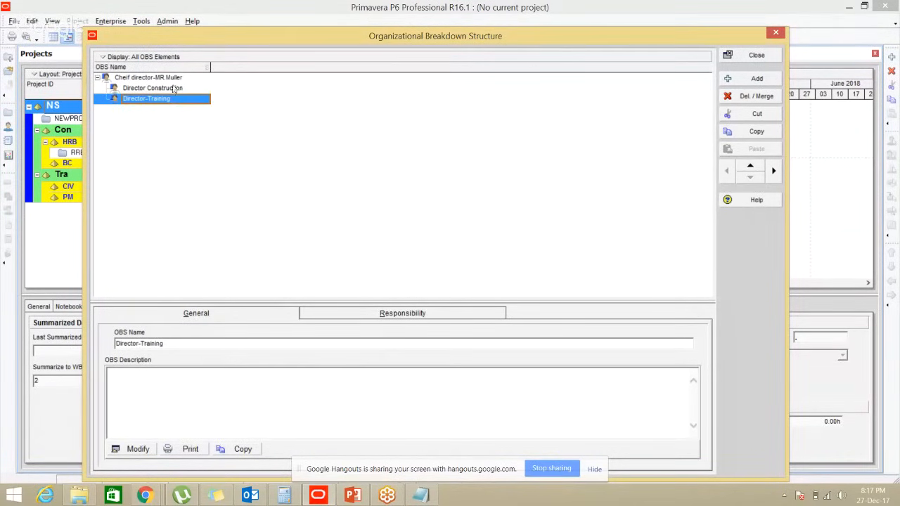
# Select Director Construction and check the reference OBS chart in PowerPoint
pyautogui.click(174, 88)
pyautogui.click(170, 100)
pyautogui.click(186, 90)
pyautogui.hotkey('alt', 'Tab')
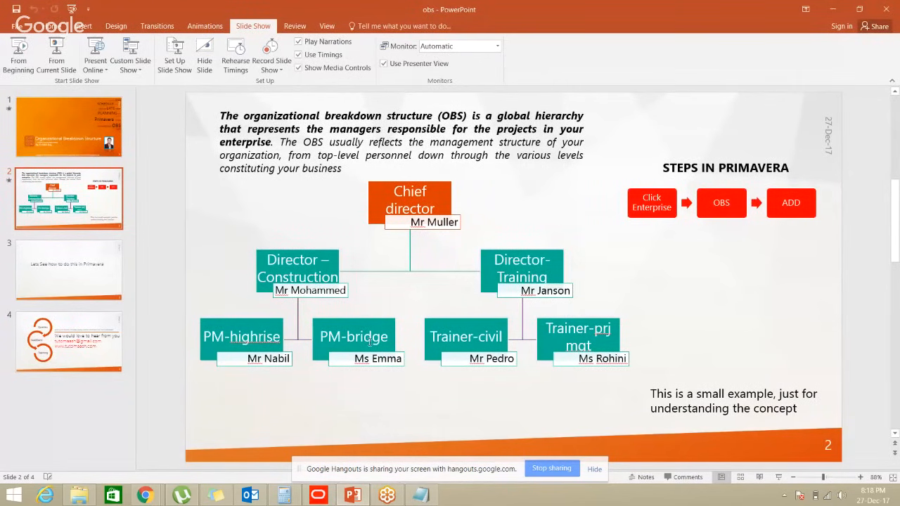
pyautogui.hotkey('alt', 'Tab')
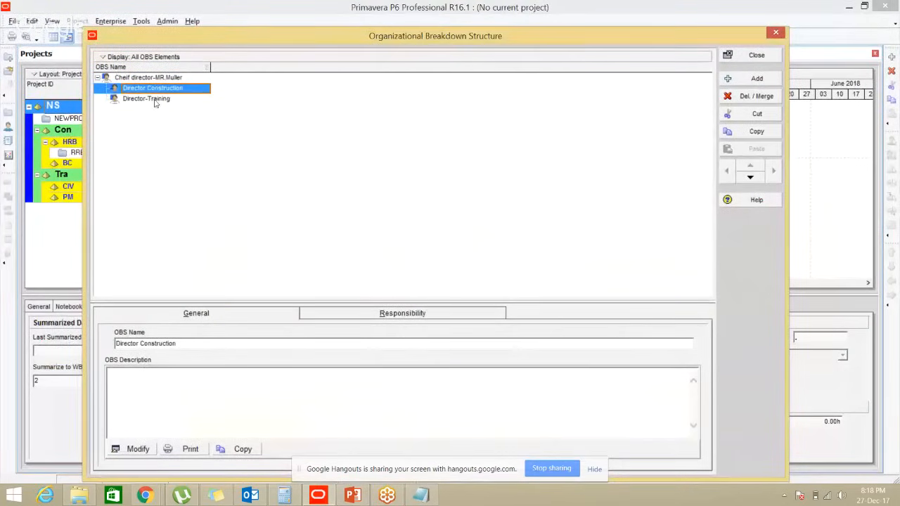
# Add an element indented under Director Construction and name it 'PM-Highrise'
pyautogui.press('ctrl')
pyautogui.click(752, 78)
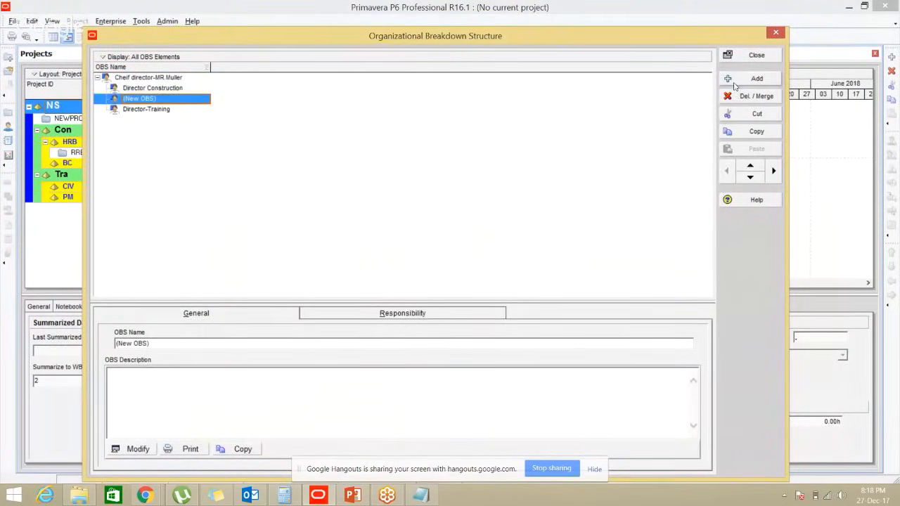
pyautogui.press('ctrl')
pyautogui.click(135, 103)
pyautogui.click(772, 175)
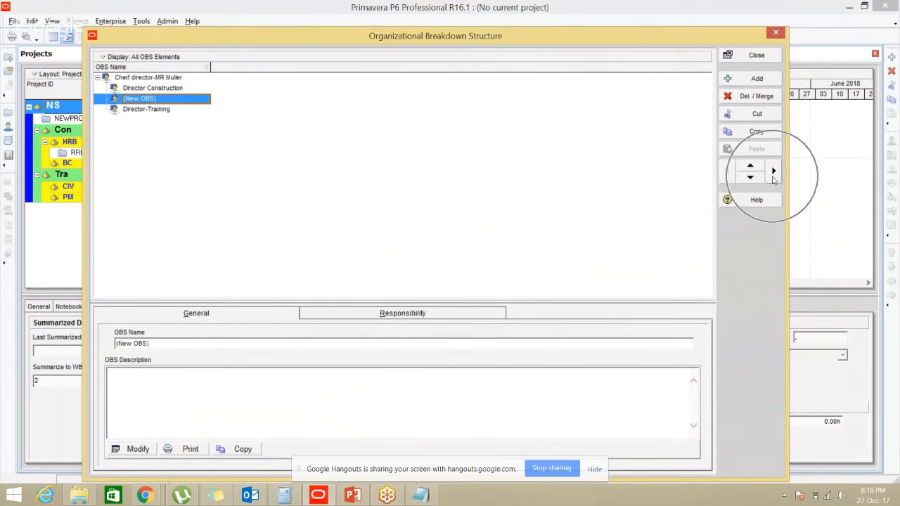
pyautogui.click(773, 174)
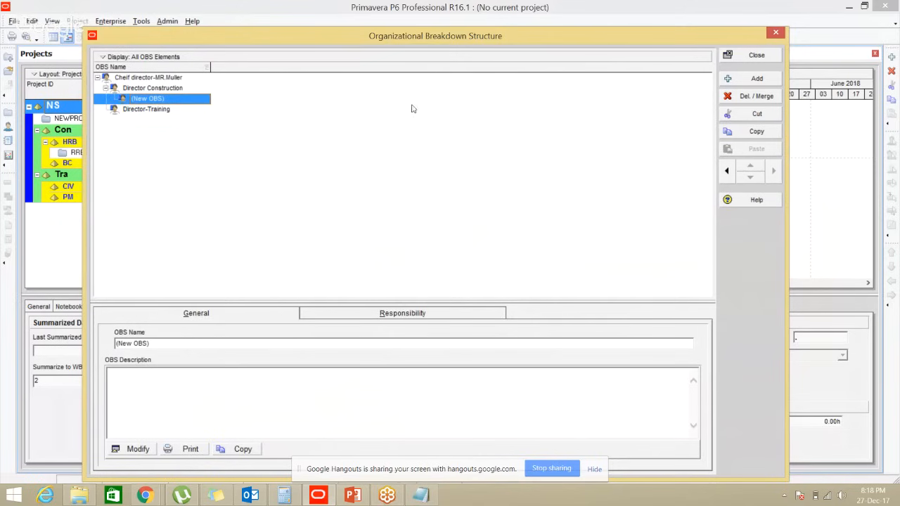
pyautogui.click(175, 99)
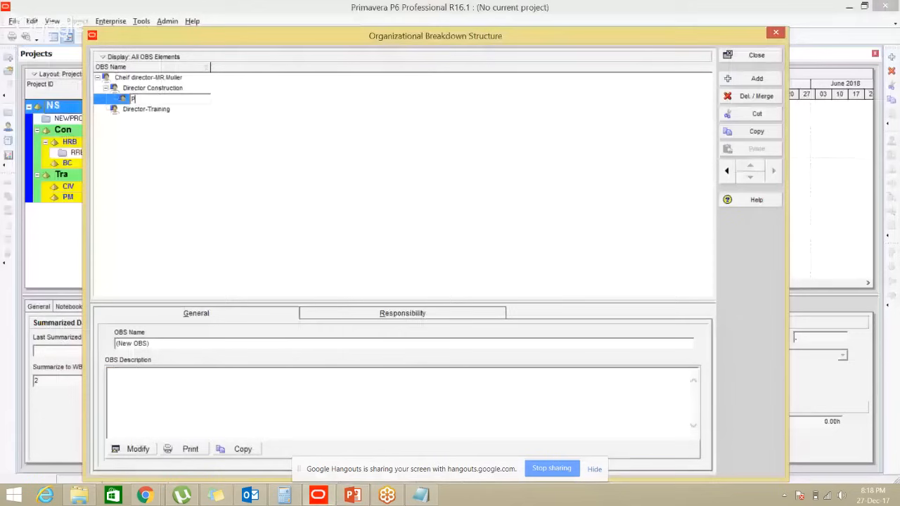
pyautogui.write('PM')
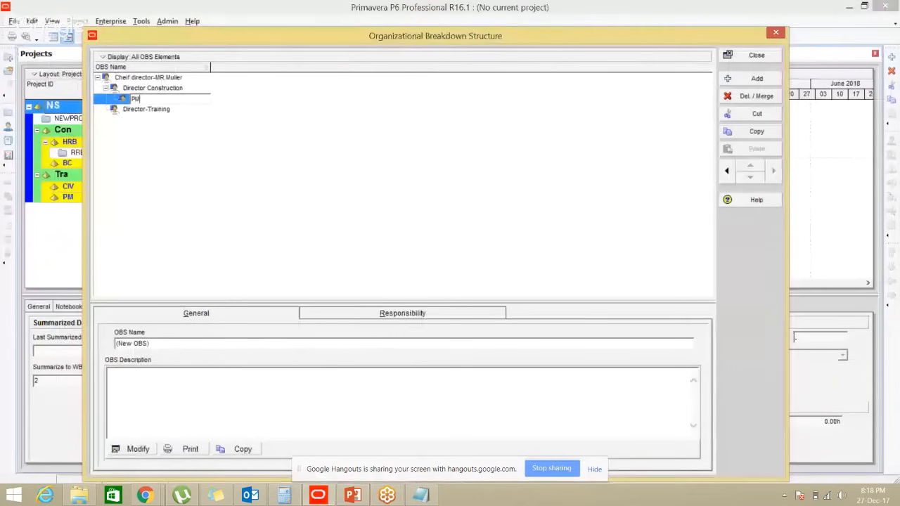
pyautogui.write('-Highrise')
pyautogui.press('Return')
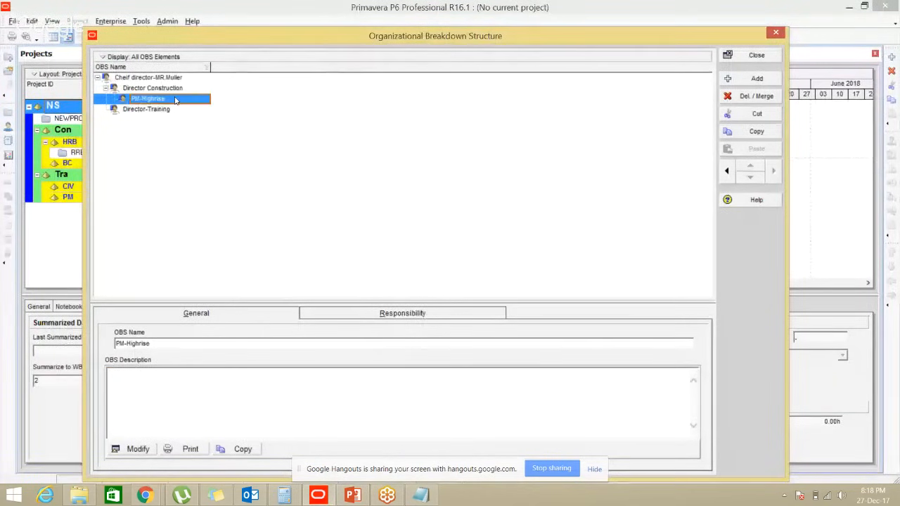
# Add a second sub-role 'PM-Bridge' under Director Construction, then select Director-Training
pyautogui.click(754, 81)
pyautogui.click(170, 110)
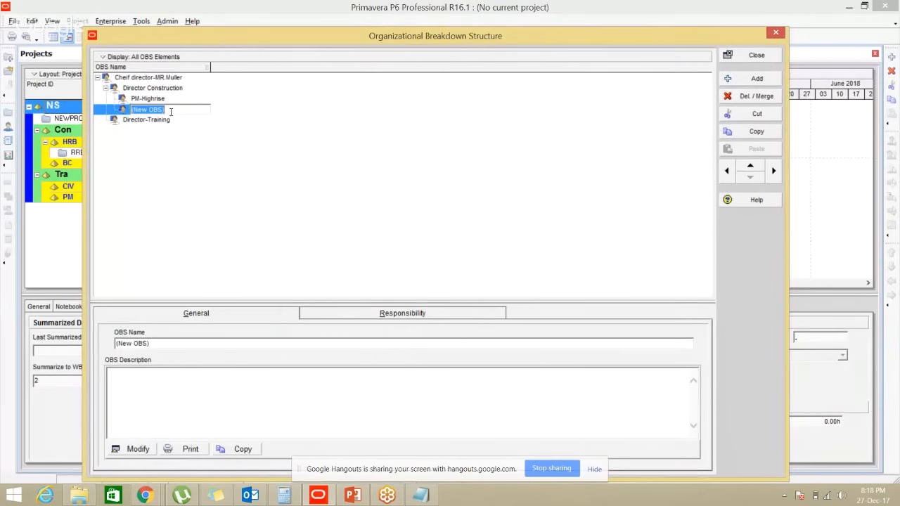
pyautogui.hotkey('alt', 'Tab')
pyautogui.hotkey('alt', 'Tab')
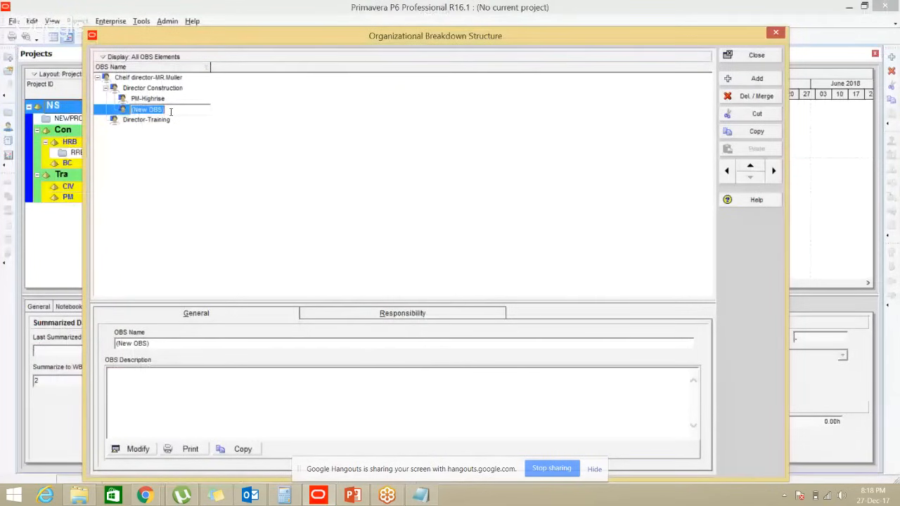
pyautogui.write('PM-B')
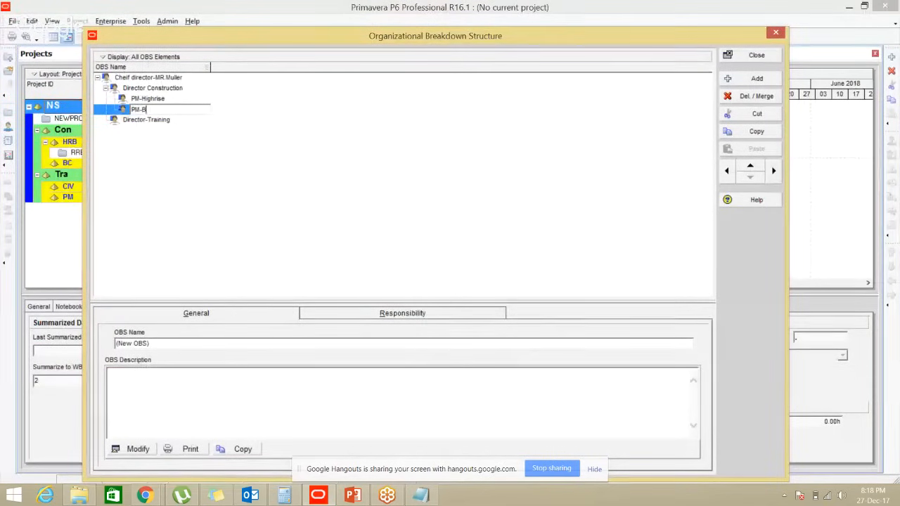
pyautogui.write('ridge')
pyautogui.press('Return')
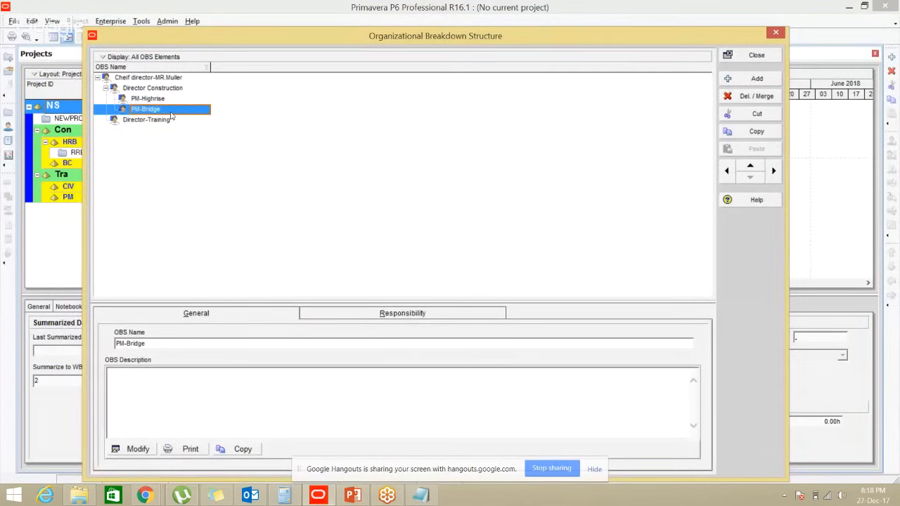
pyautogui.click(167, 100)
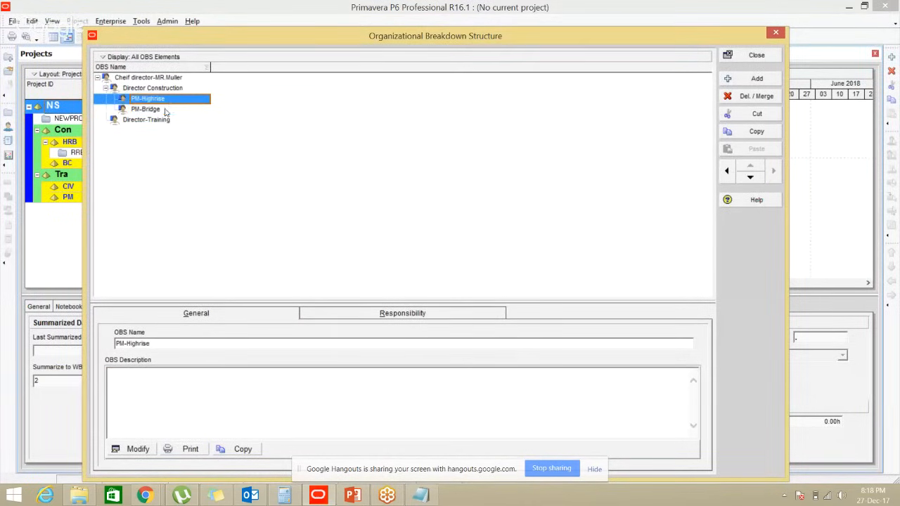
pyautogui.click(165, 111)
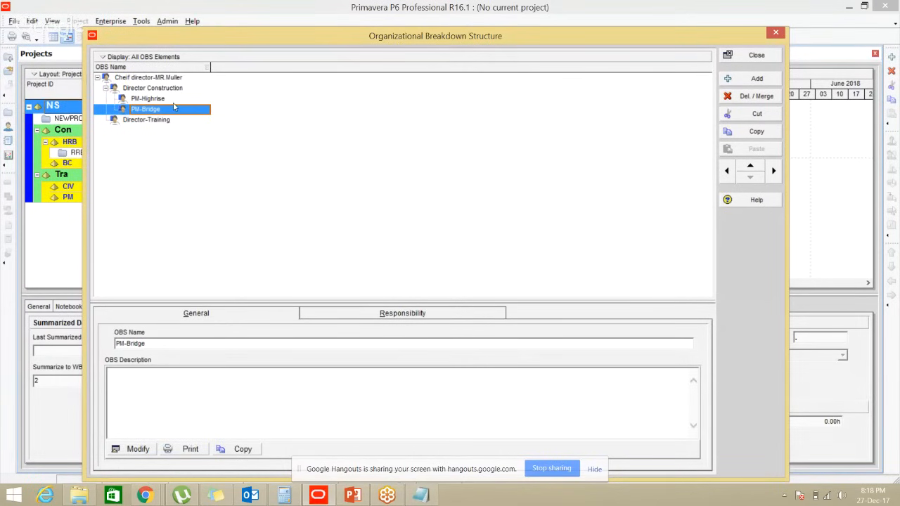
pyautogui.click(162, 121)
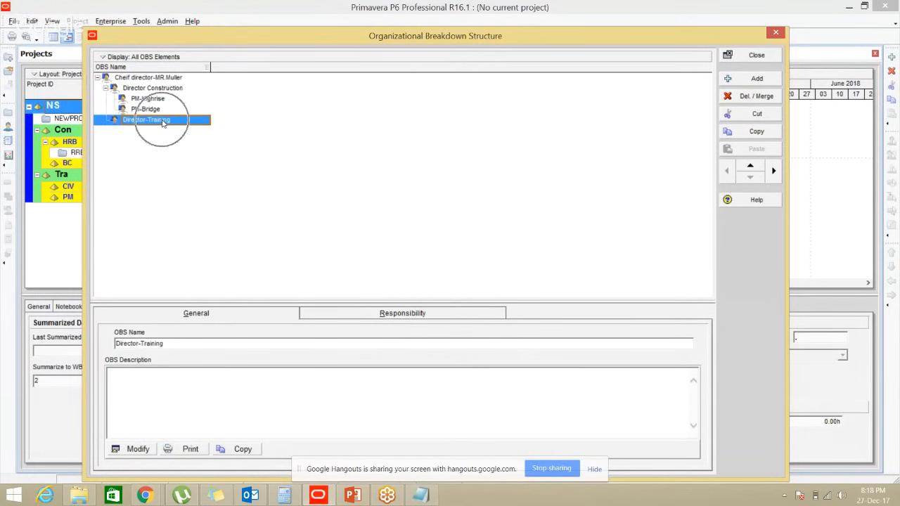
# Add two new OBS elements indented under Director-Training
pyautogui.hotkey('alt', 'Tab')
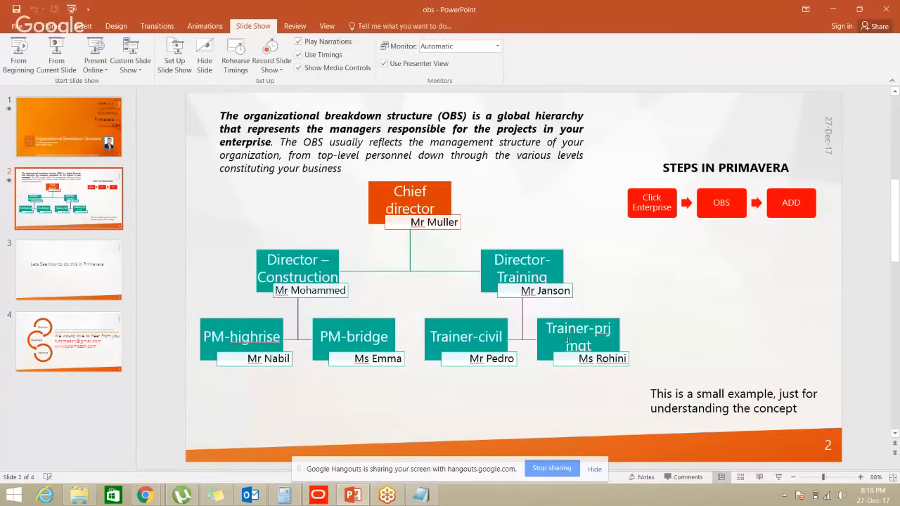
pyautogui.hotkey('alt', 'Tab')
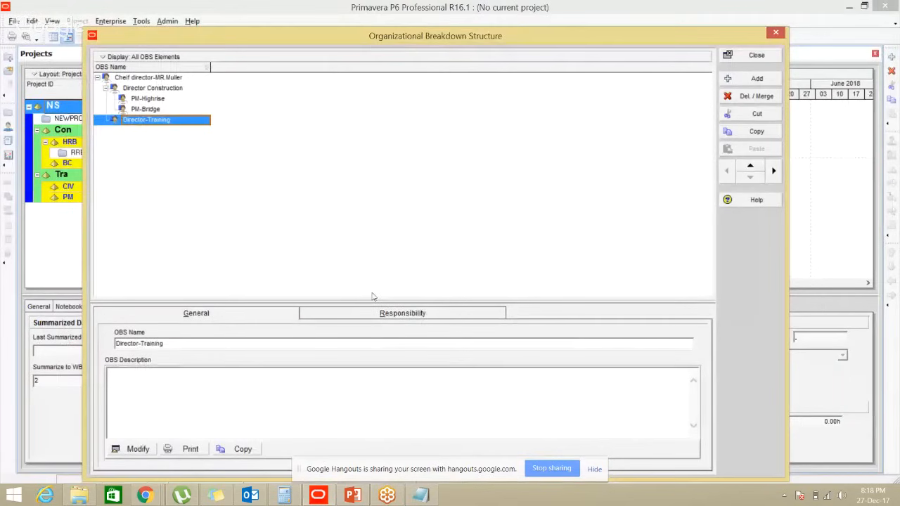
pyautogui.click(147, 123)
pyautogui.click(756, 80)
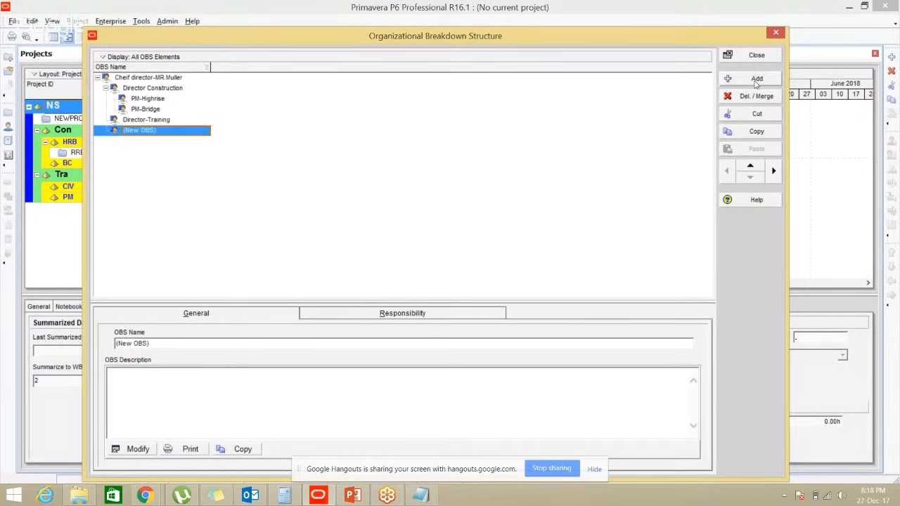
pyautogui.click(773, 170)
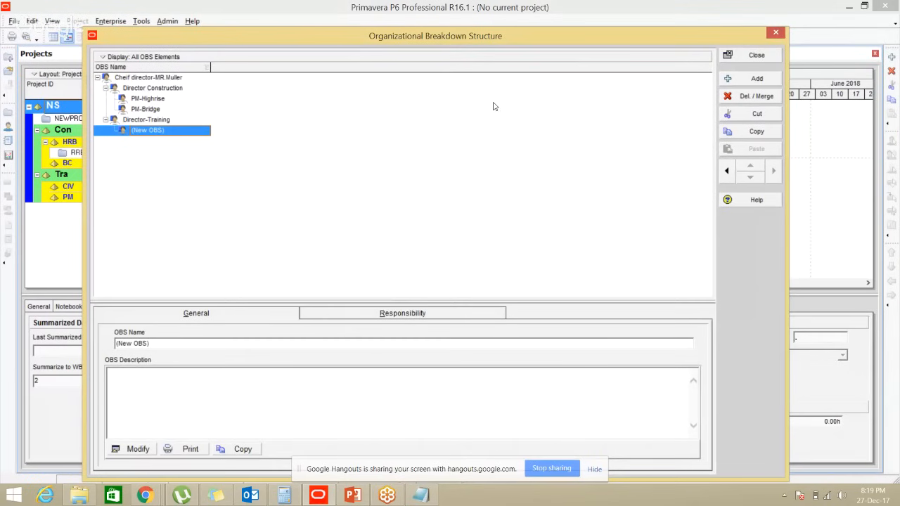
pyautogui.click(756, 78)
# Name the new elements 'Trainer-Civil' and 'Trainer-Project management', then reposition the window
pyautogui.click(179, 131)
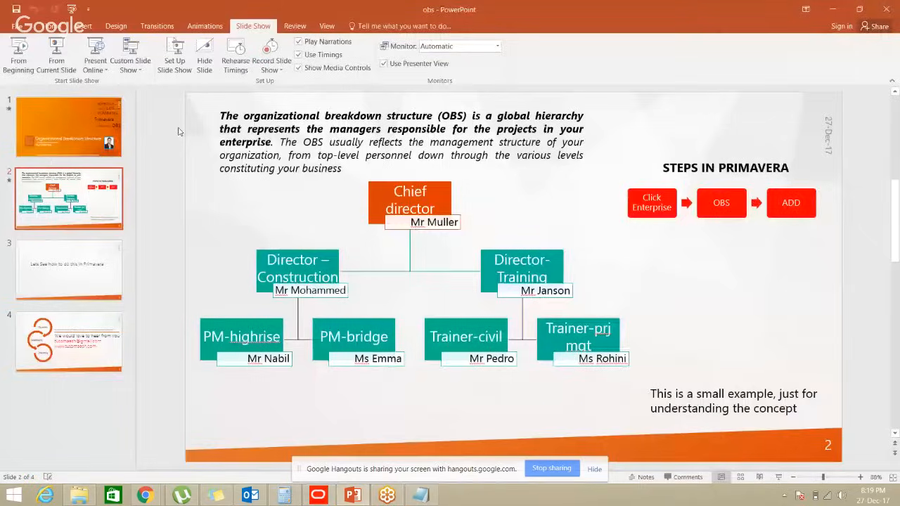
pyautogui.write('Trainer')
pyautogui.write('-Civi')
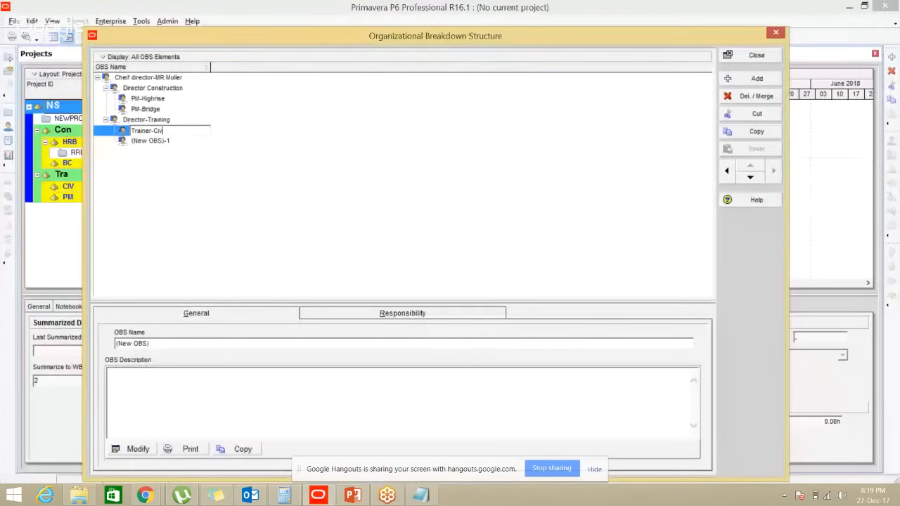
pyautogui.write('l')
pyautogui.press('Return')
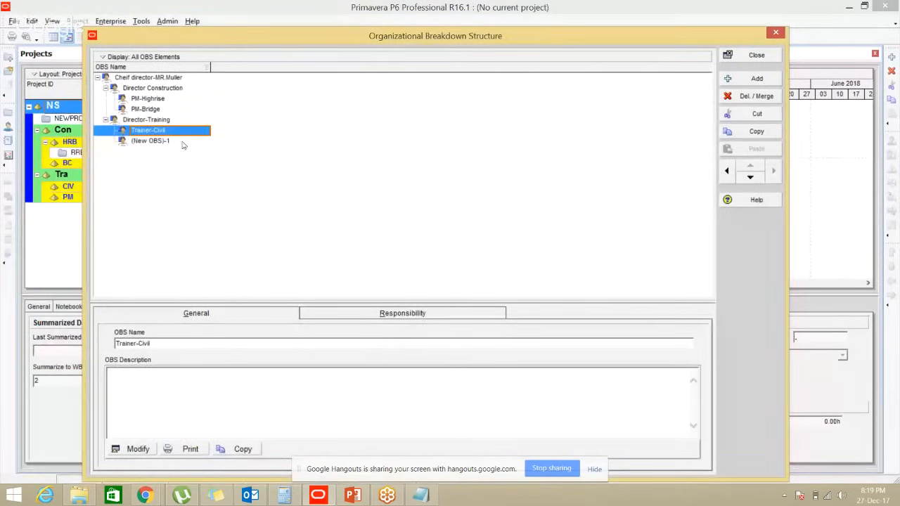
pyautogui.click(182, 143)
pyautogui.write('Trainer')
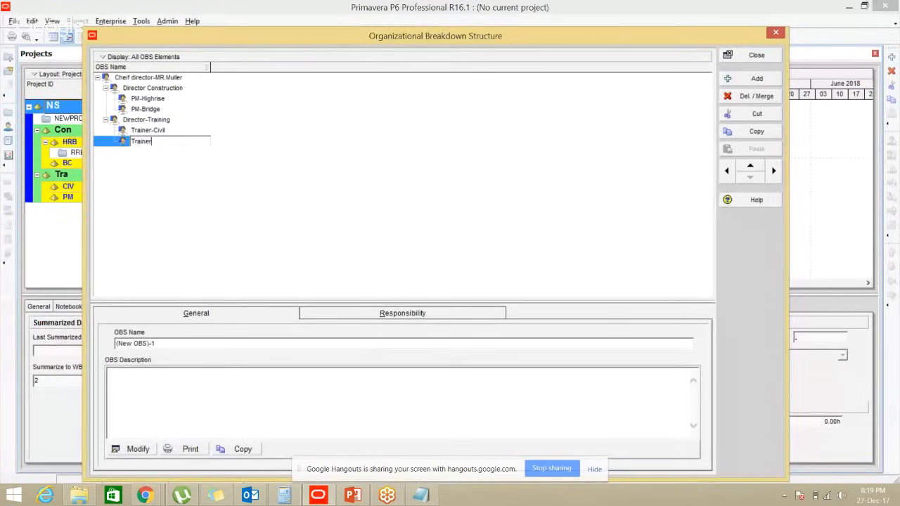
pyautogui.write('-Project management')
pyautogui.press('Return')
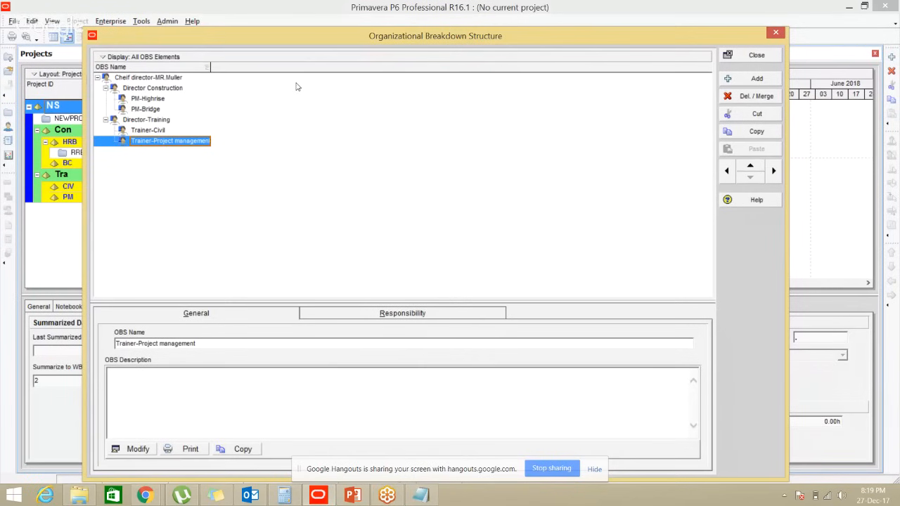
pyautogui.moveTo(437, 35); pyautogui.dragTo(448, 21)
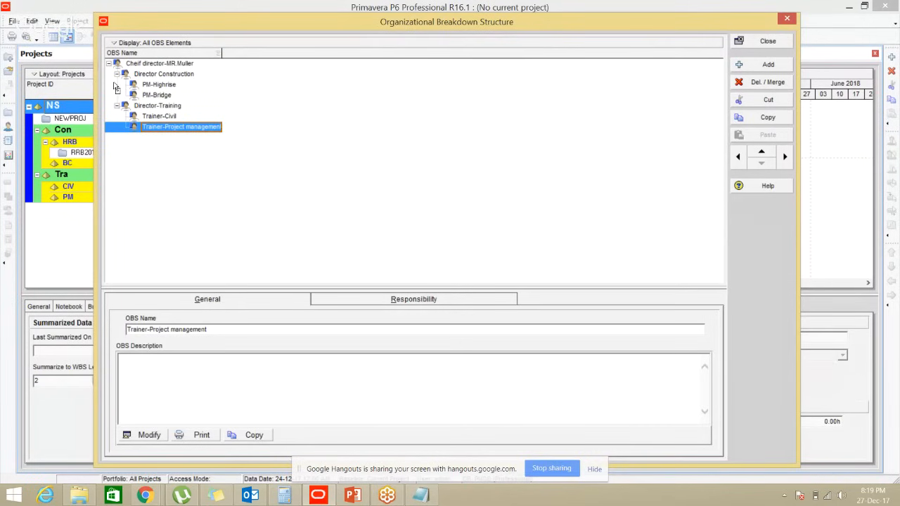
# Switch the OBS to Chart View, enlarge the chart area, and inspect the director boxes
pyautogui.click(117, 45)
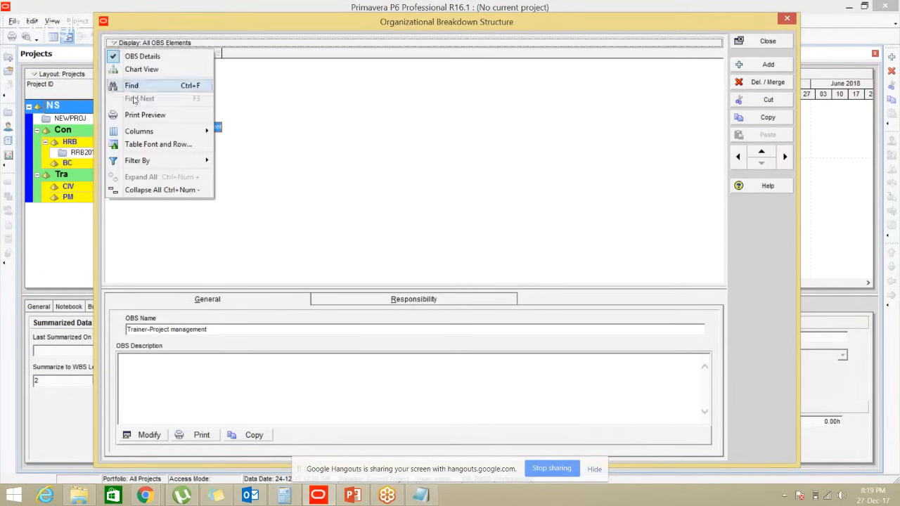
pyautogui.click(149, 70)
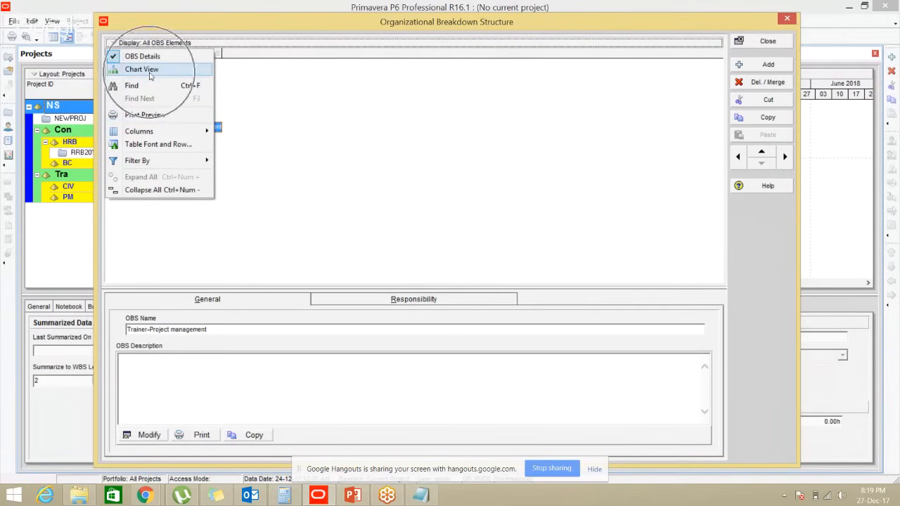
pyautogui.moveTo(348, 288); pyautogui.dragTo(350, 409)
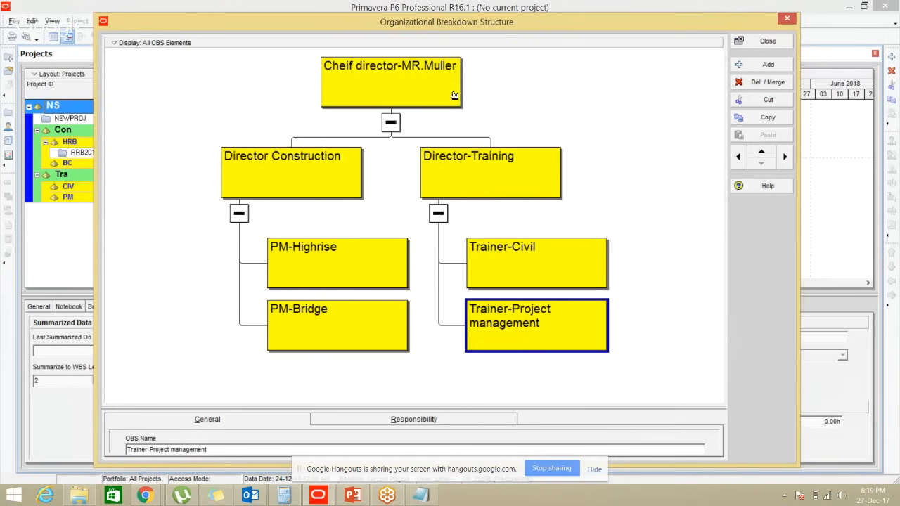
pyautogui.click(372, 81)
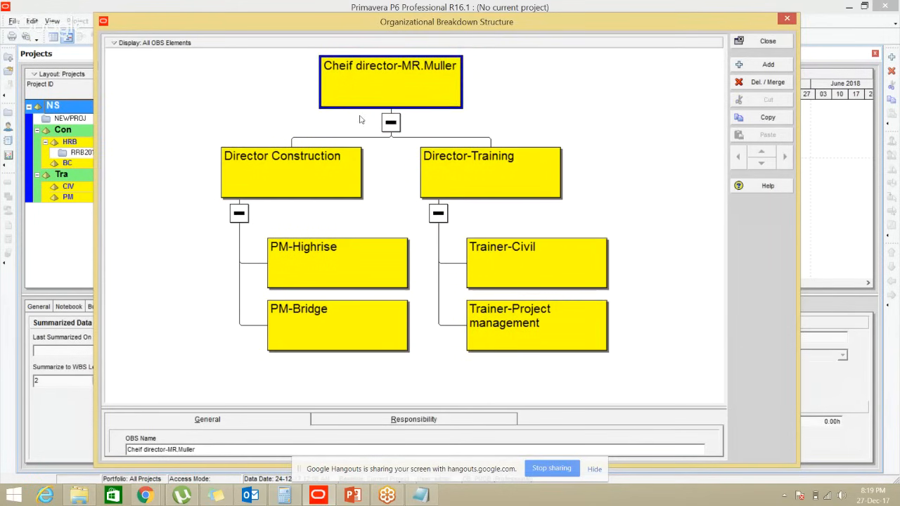
pyautogui.click(333, 164)
pyautogui.click(453, 163)
pyautogui.click(355, 167)
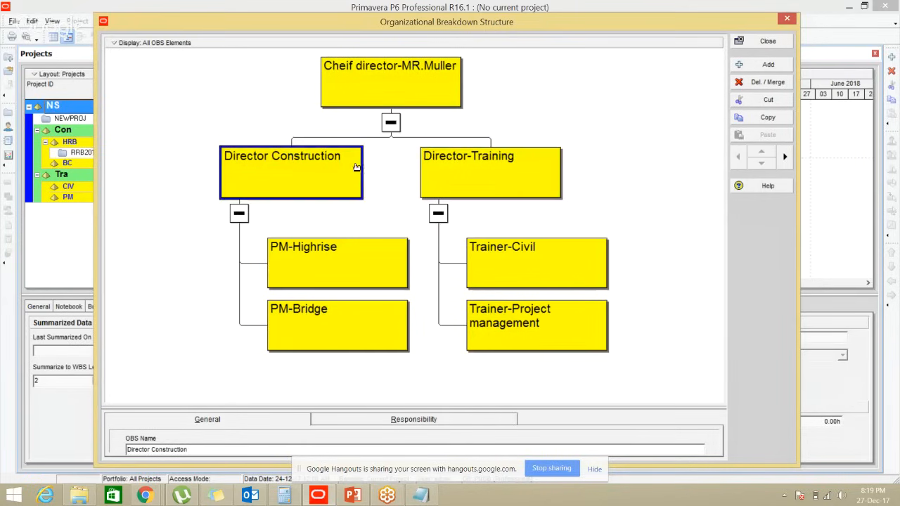
pyautogui.click(470, 171)
pyautogui.click(322, 177)
# Inspect the four role boxes and select both Director Construction and Director-Training
pyautogui.click(322, 268)
pyautogui.click(323, 317)
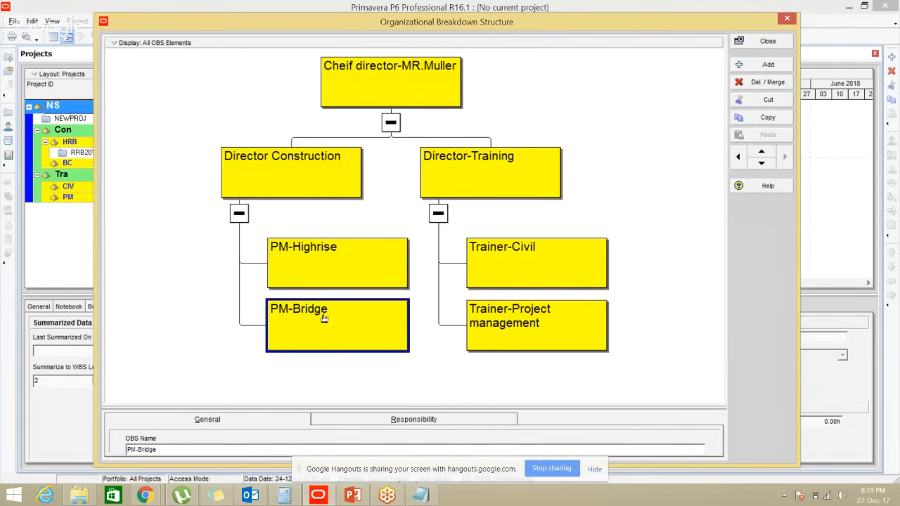
pyautogui.click(468, 179)
pyautogui.click(502, 250)
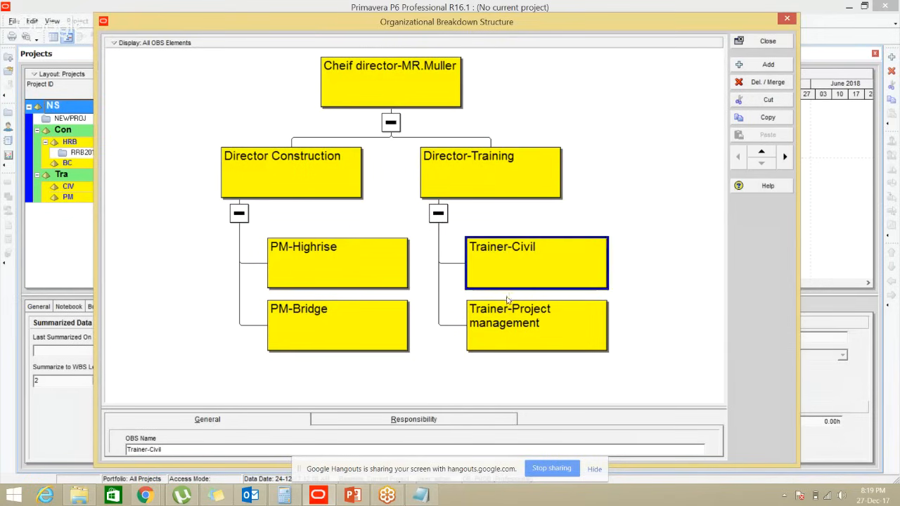
pyautogui.click(507, 303)
pyautogui.click(509, 269)
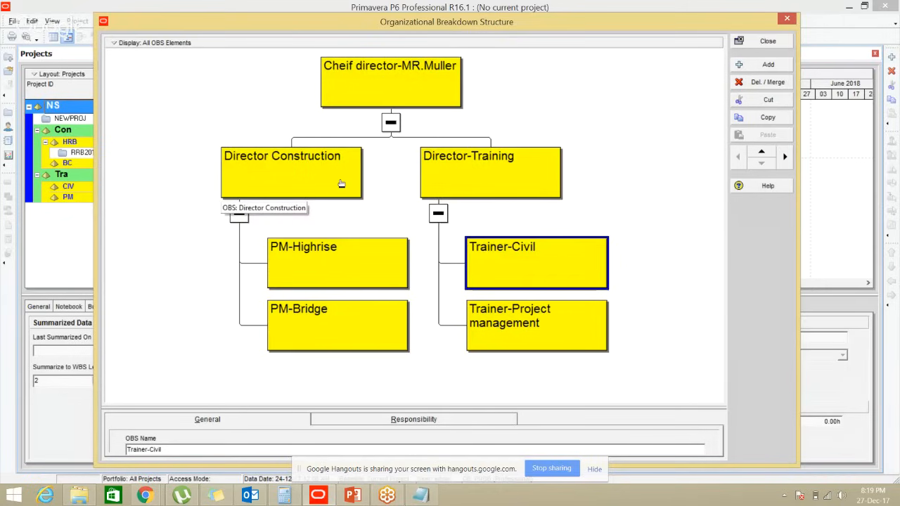
pyautogui.click(300, 173)
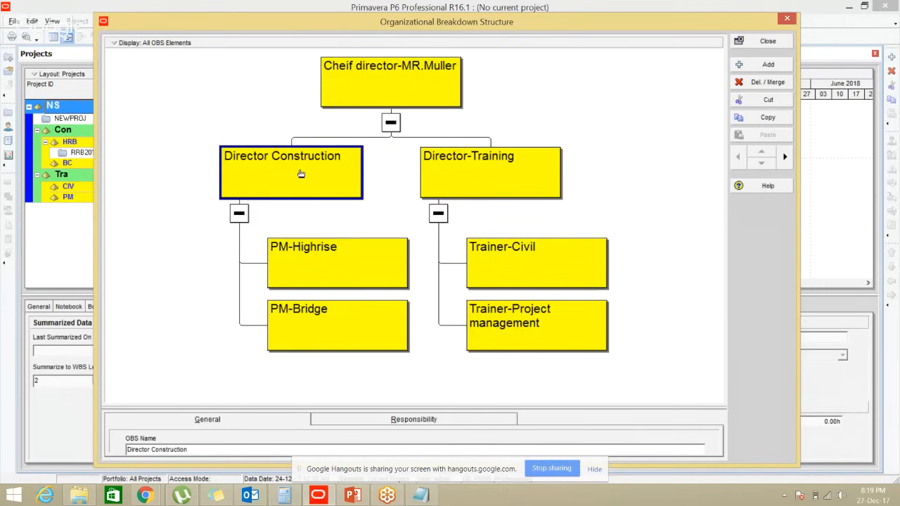
pyautogui.click(447, 184)
pyautogui.keyDown('ctrl'); pyautogui.click(448, 185); pyautogui.keyUp('ctrl')
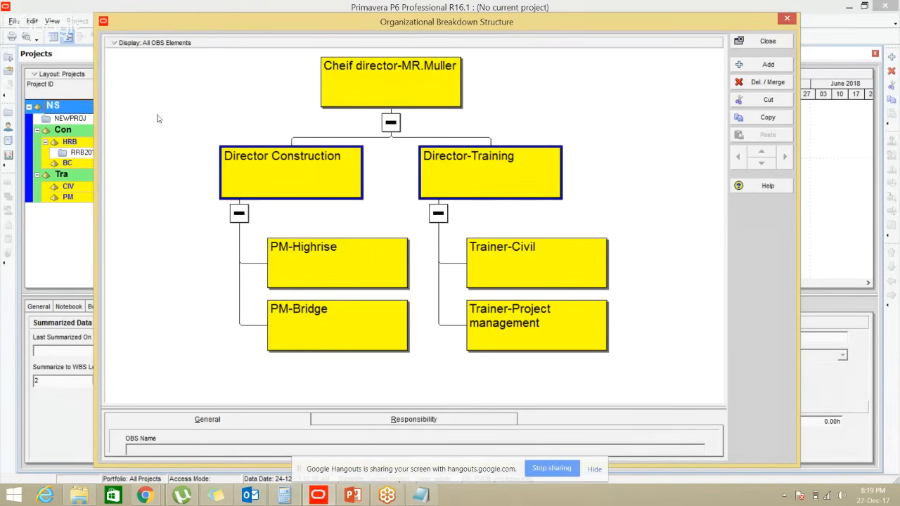
# Arrange children horizontally and zoom the chart to best fit
pyautogui.click(134, 43)
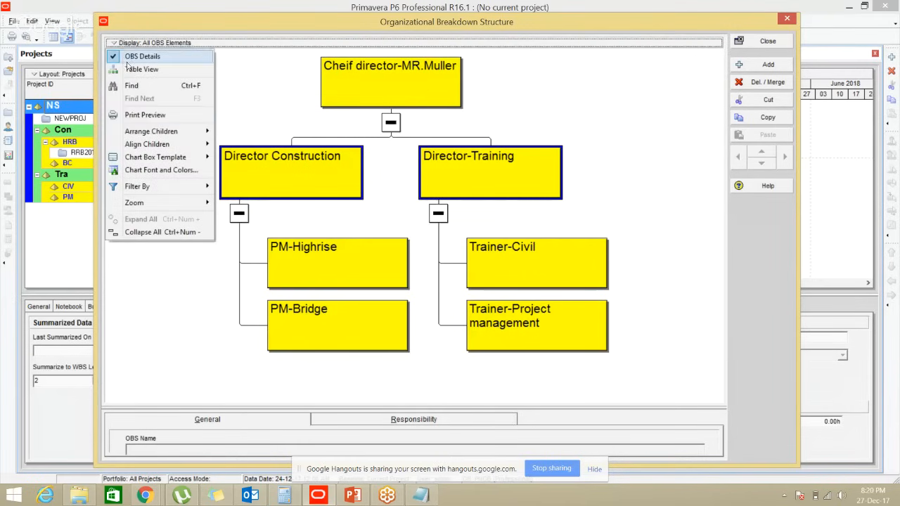
pyautogui.moveTo(149, 133)
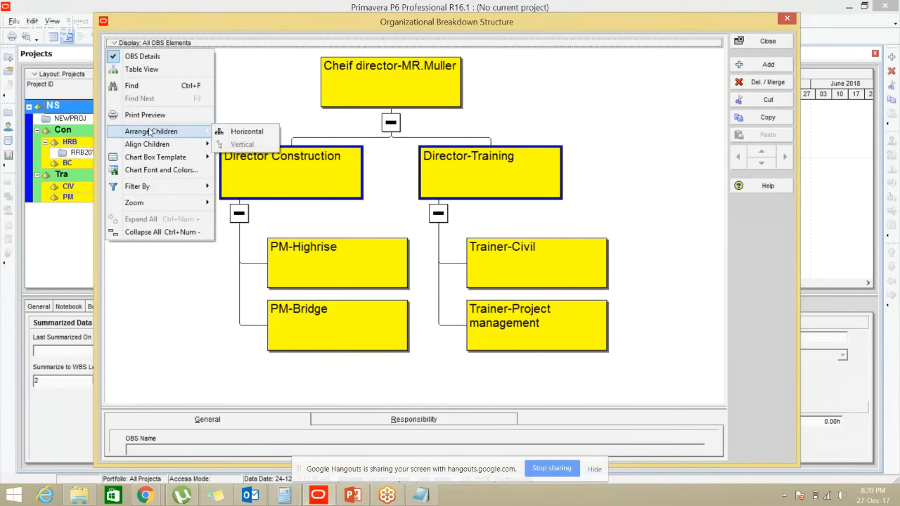
pyautogui.click(242, 132)
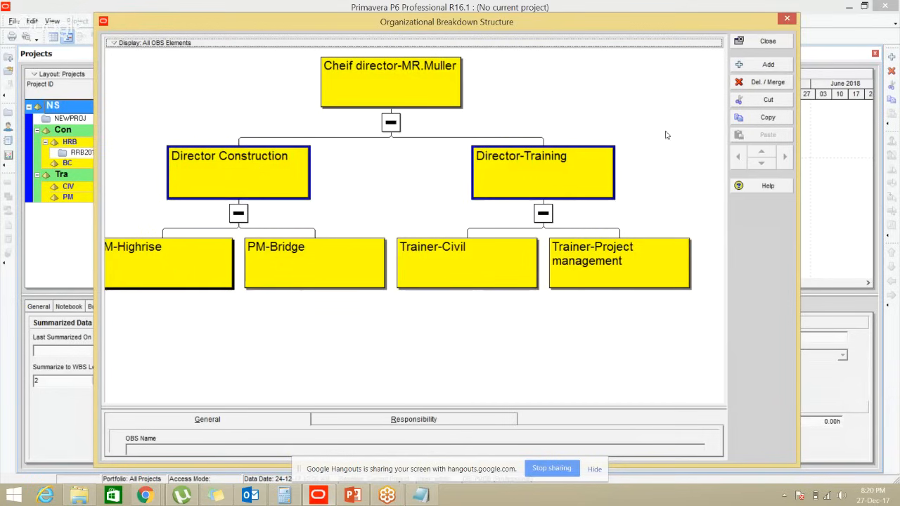
pyautogui.rightClick(602, 93)
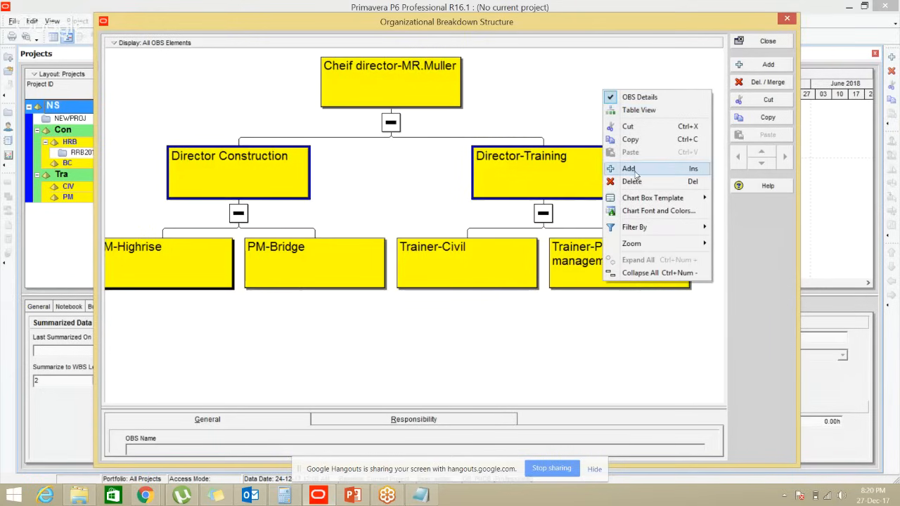
pyautogui.moveTo(641, 244)
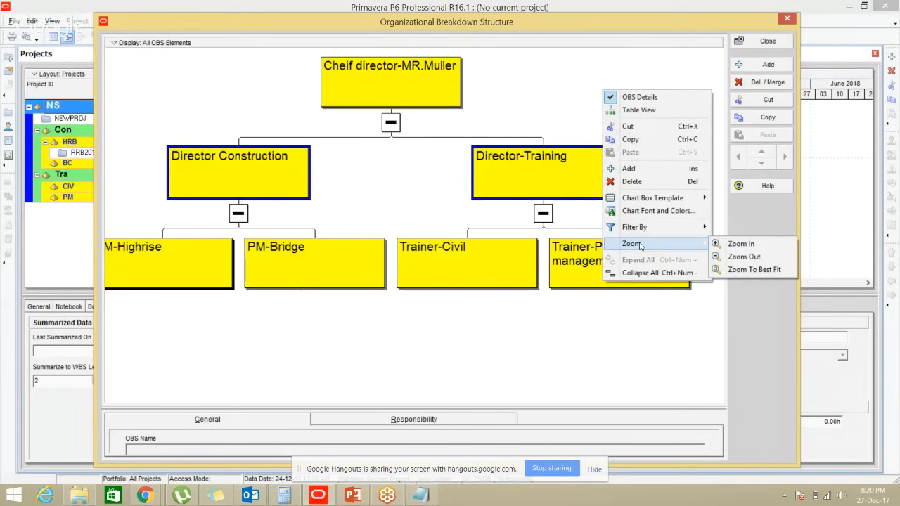
pyautogui.click(731, 271)
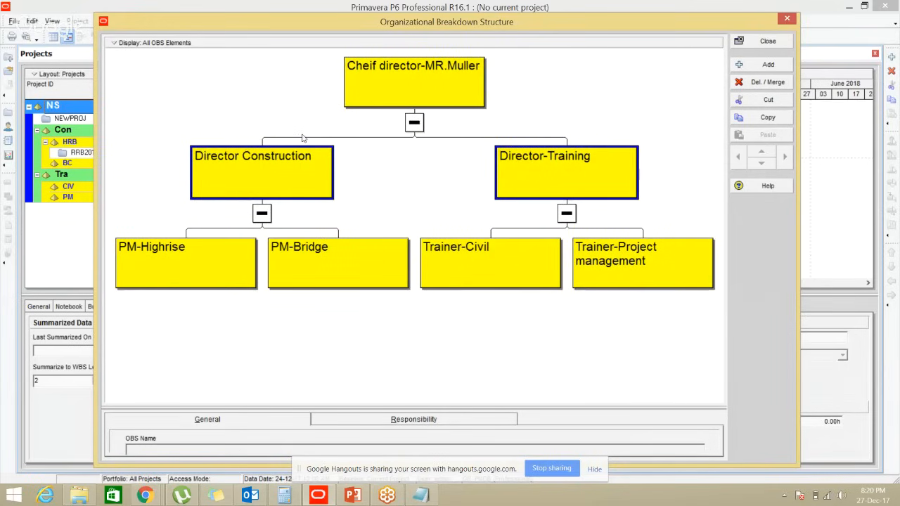
pyautogui.click(120, 43)
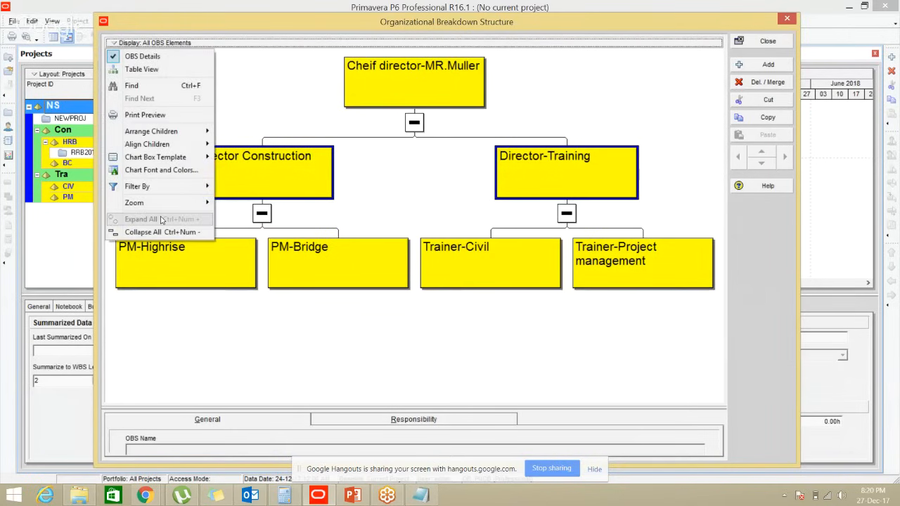
# Print-preview the OBS chart, check the printer list, then cancel printing and close the preview
pyautogui.click(157, 116)
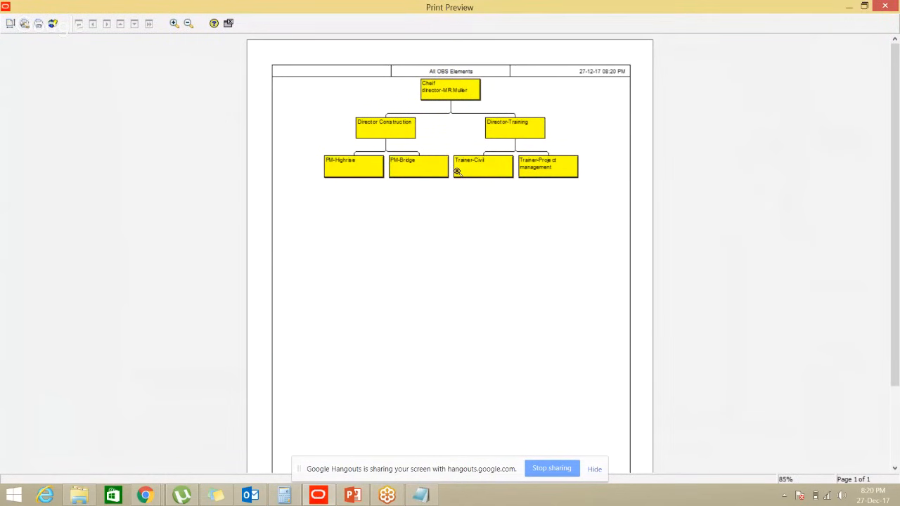
pyautogui.click(38, 30)
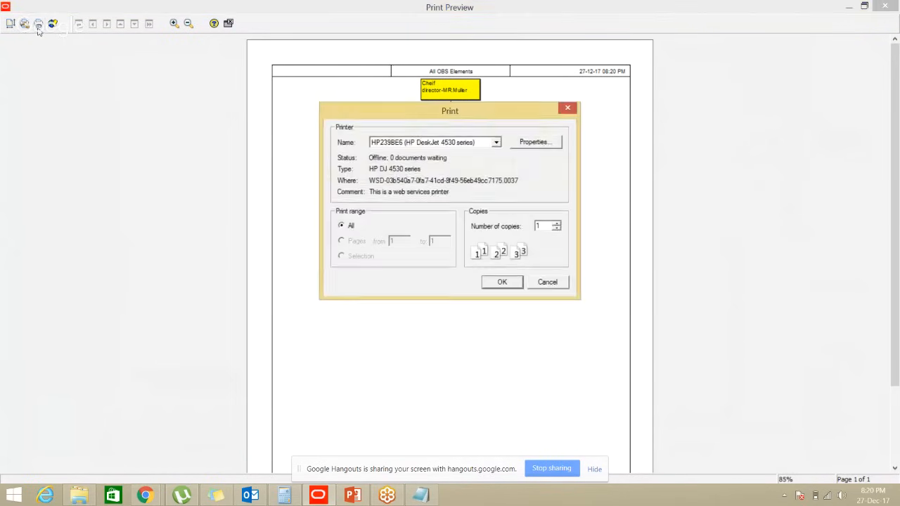
pyautogui.click(480, 144)
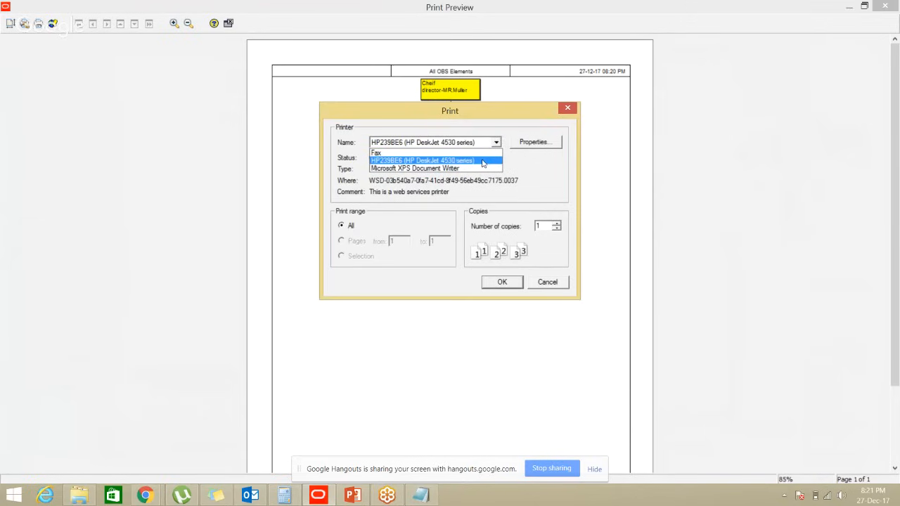
pyautogui.click(549, 290)
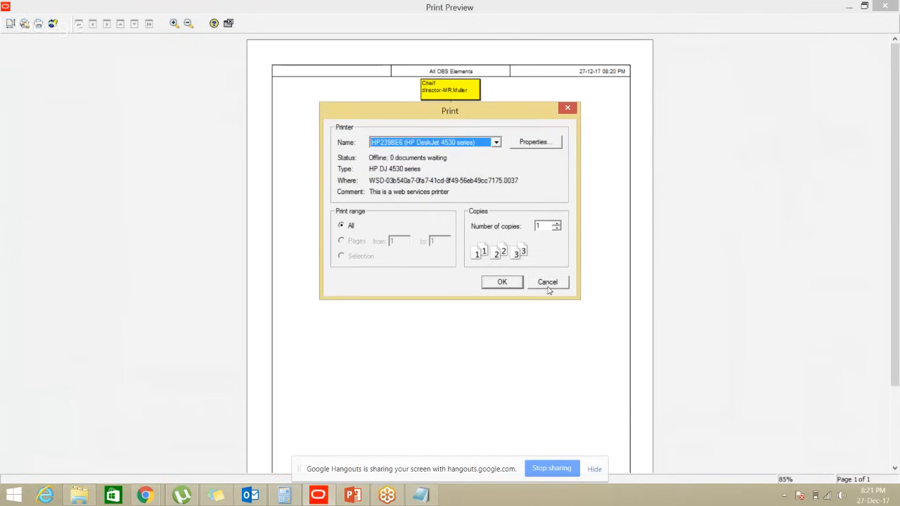
pyautogui.click(547, 285)
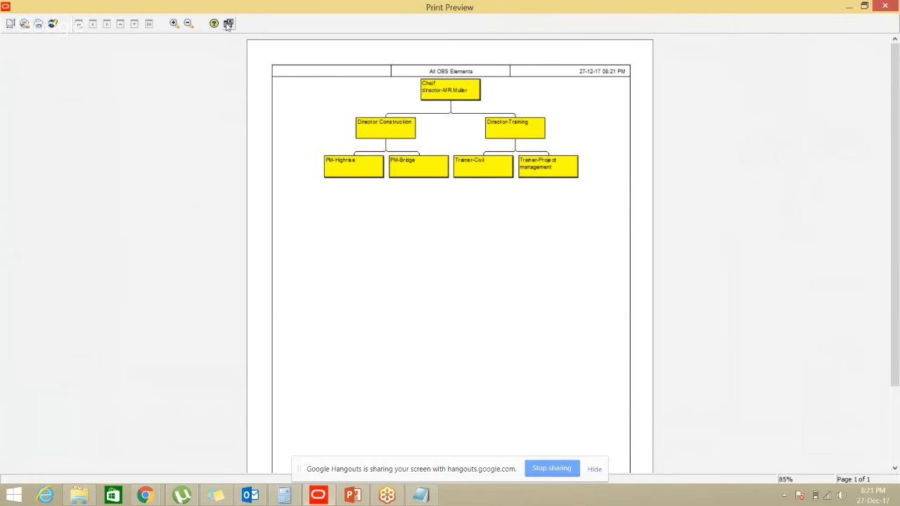
pyautogui.click(227, 24)
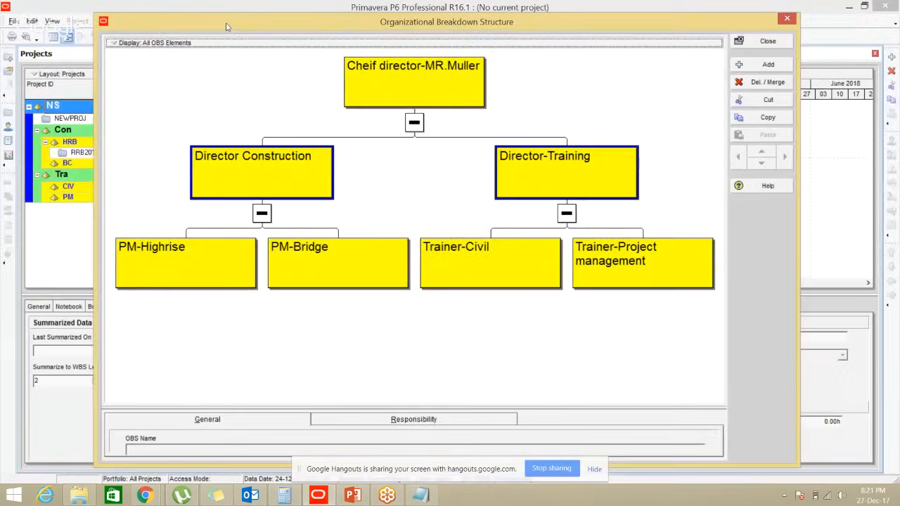
# Switch the OBS back to Table View and select PM-Bridge
pyautogui.moveTo(425, 21); pyautogui.dragTo(427, 19)
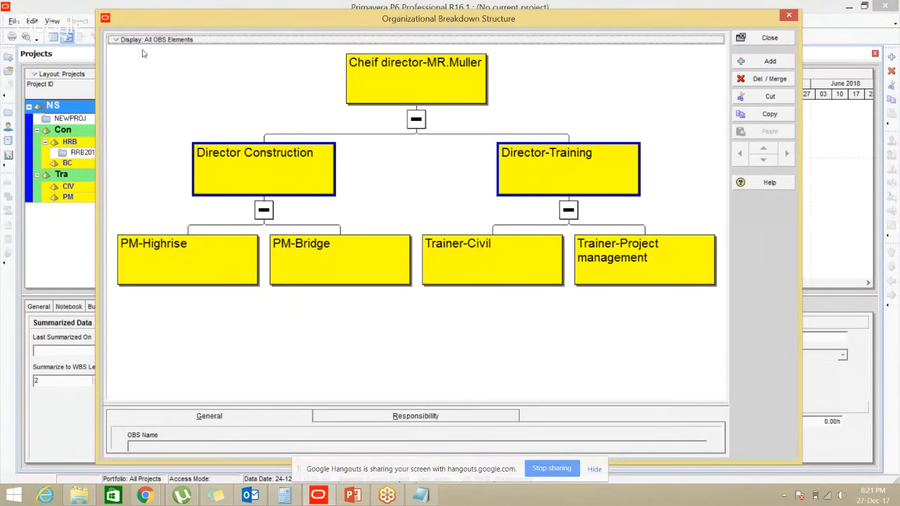
pyautogui.click(122, 42)
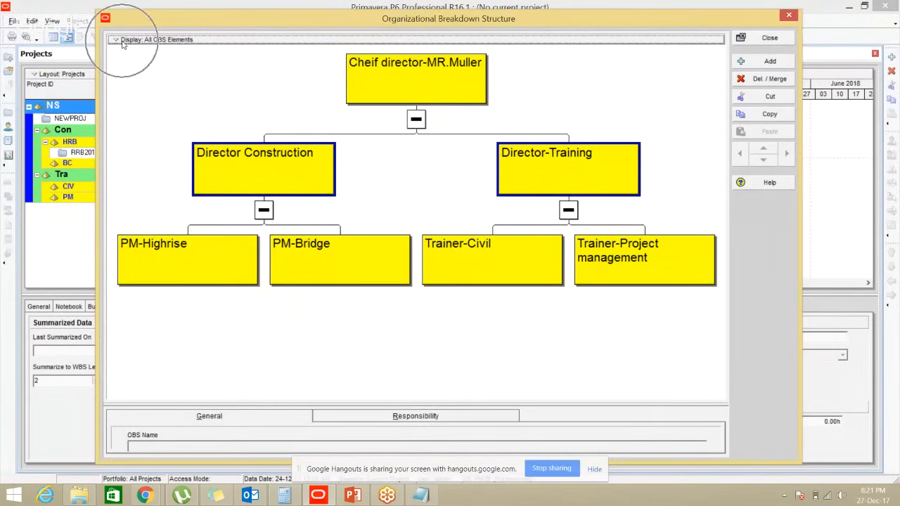
pyautogui.click(124, 44)
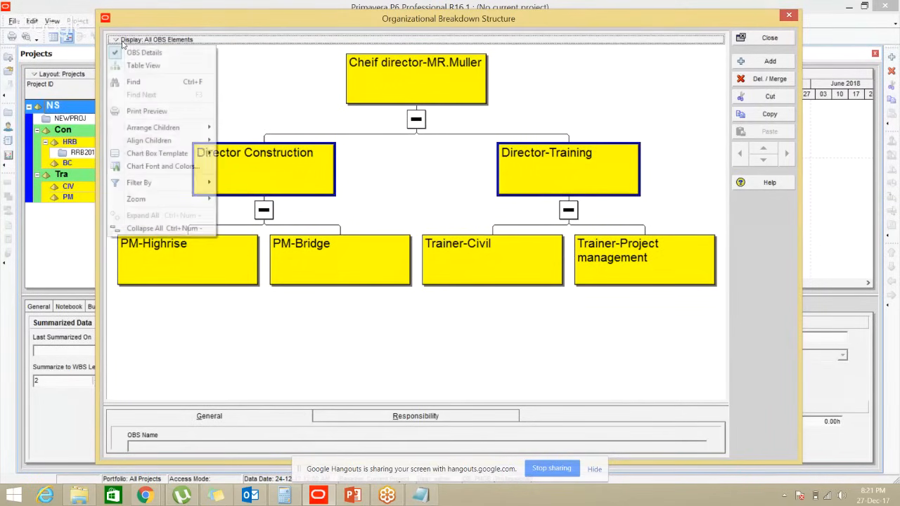
pyautogui.click(148, 67)
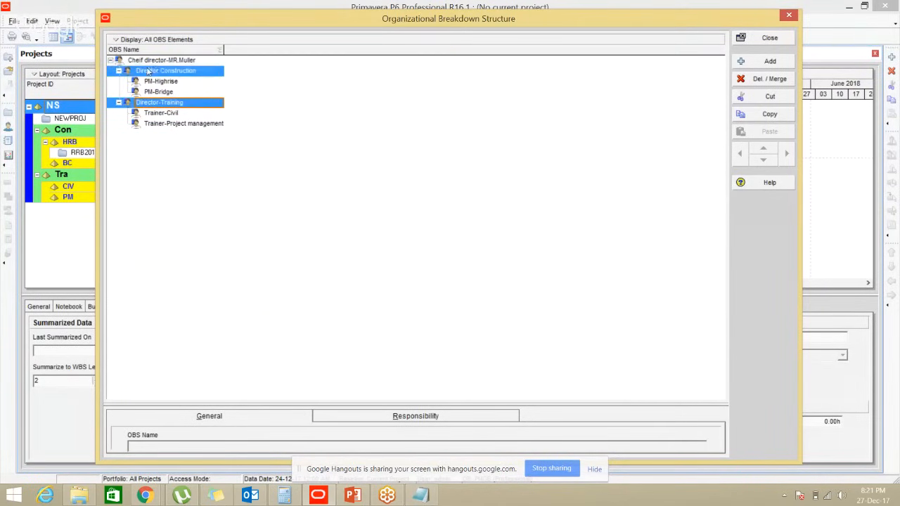
pyautogui.click(163, 81)
pyautogui.click(169, 93)
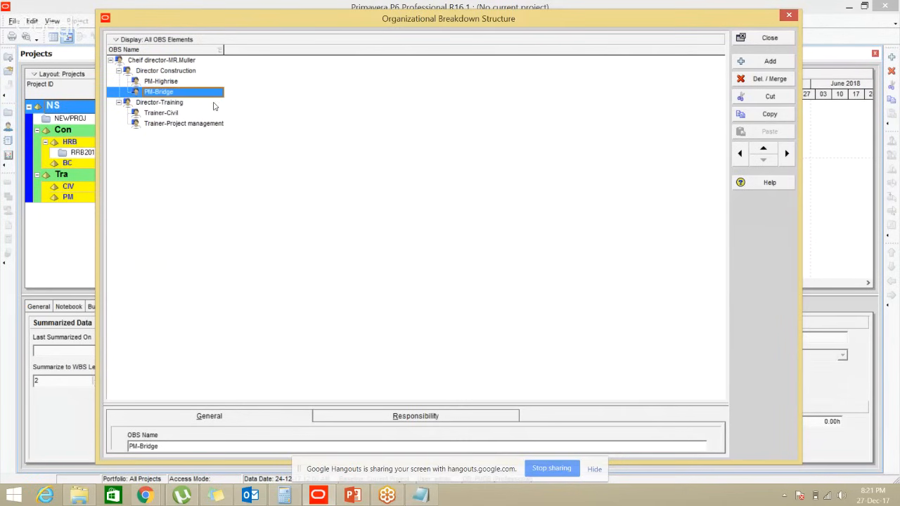
pyautogui.click(751, 64)
pyautogui.press('ctrl')
# Enlarge the details area and toggle the OBS Details panel off and back on
pyautogui.moveTo(563, 402); pyautogui.dragTo(572, 296)
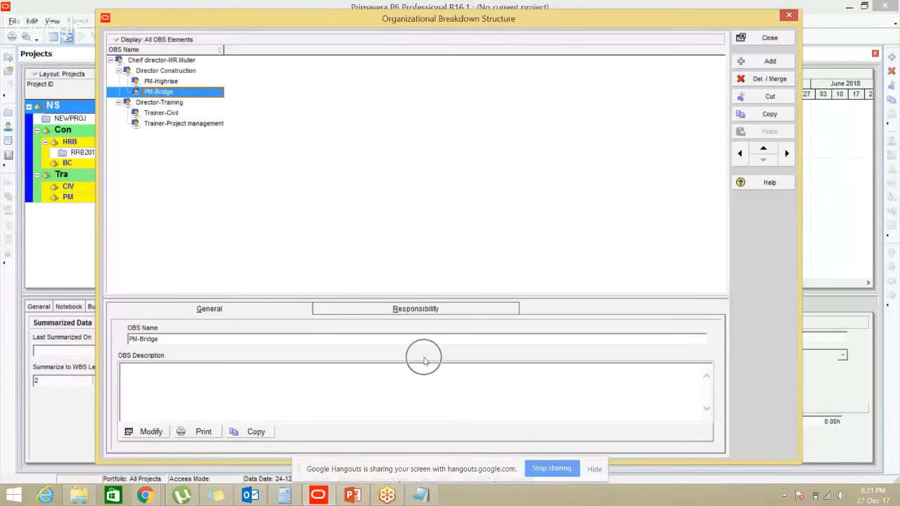
pyautogui.rightClick(442, 254)
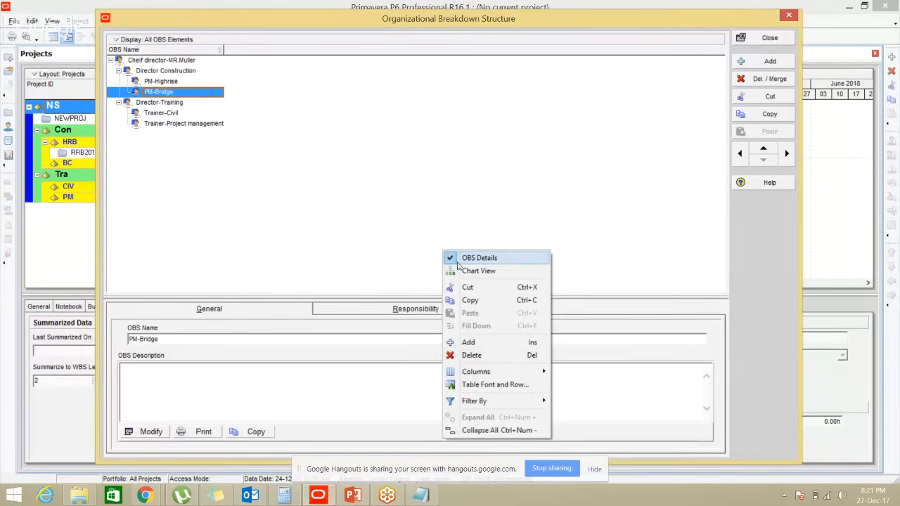
pyautogui.click(457, 263)
pyautogui.rightClick(458, 262)
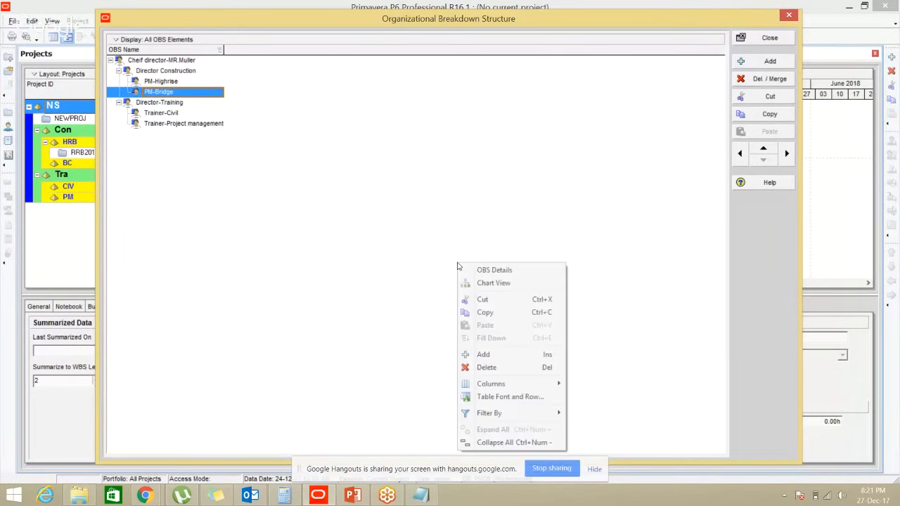
pyautogui.click(495, 274)
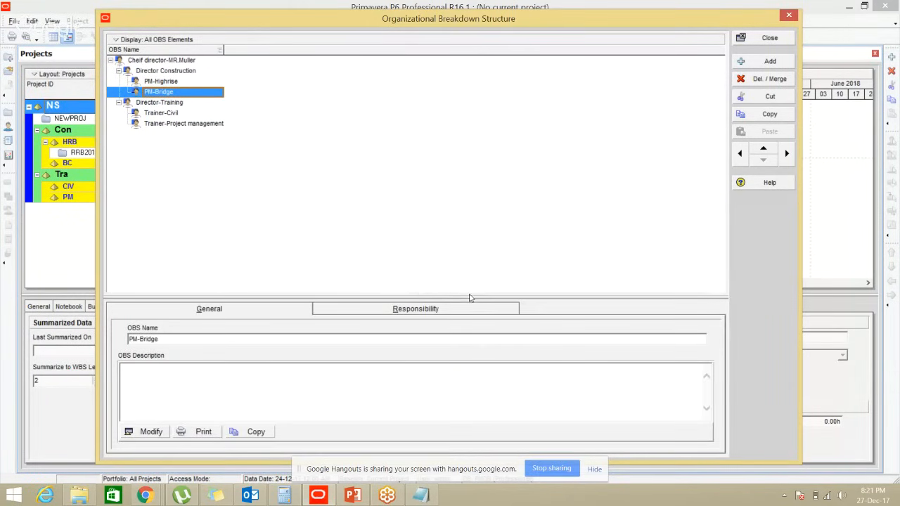
# Select Director Construction and open its OBS Description editor
pyautogui.moveTo(471, 296); pyautogui.dragTo(473, 267)
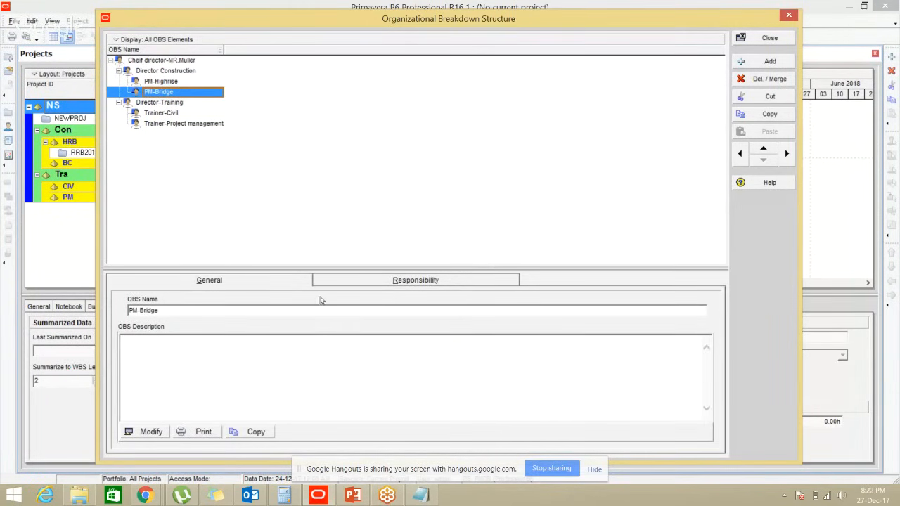
pyautogui.click(169, 81)
pyautogui.click(174, 73)
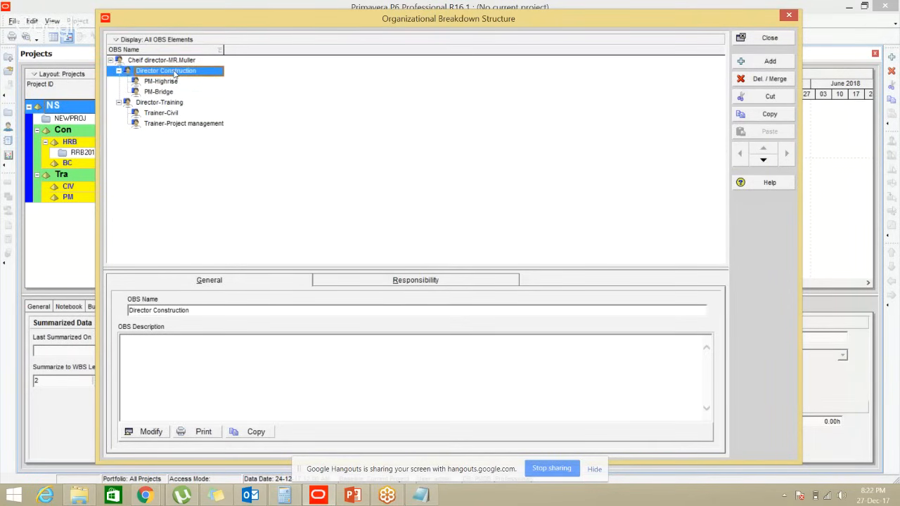
pyautogui.press('ctrl')
pyautogui.press('ctrl')
pyautogui.click(186, 309)
pyautogui.moveTo(187, 309); pyautogui.dragTo(127, 311)
pyautogui.press('ctrl')
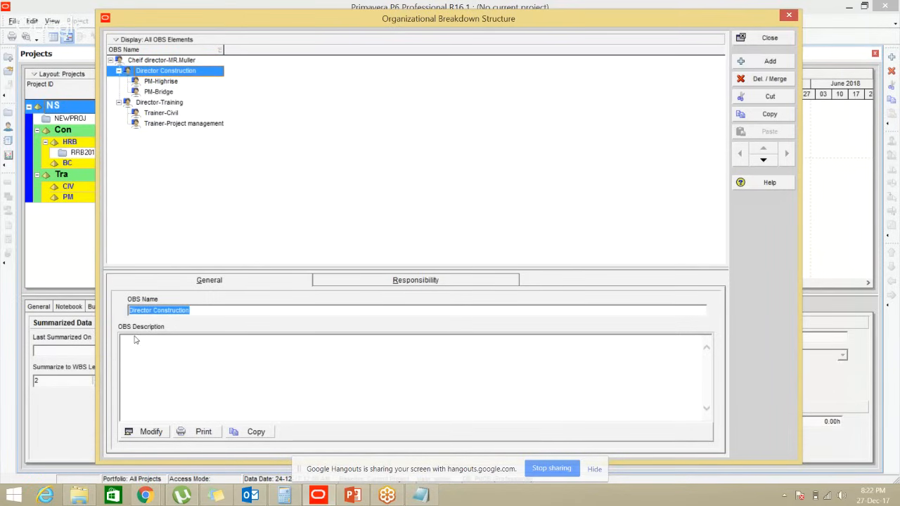
pyautogui.click(136, 341)
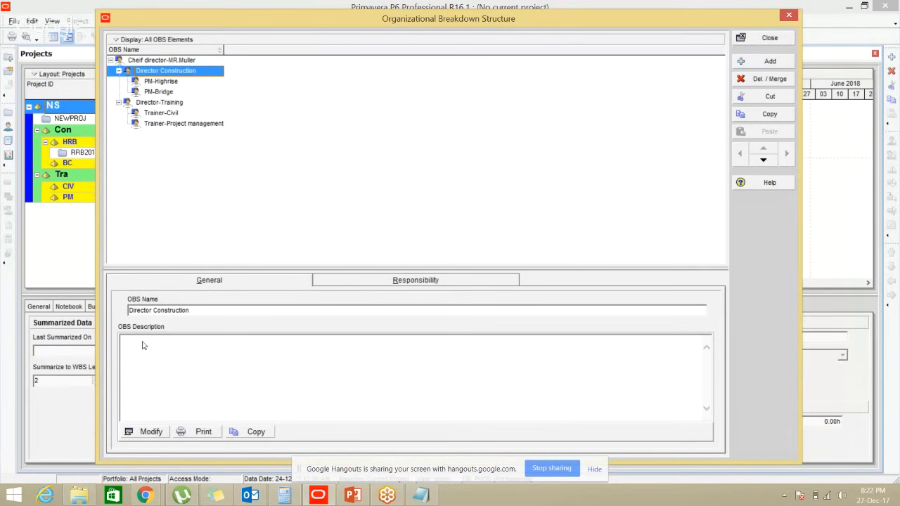
pyautogui.press('ctrl')
pyautogui.click(151, 432)
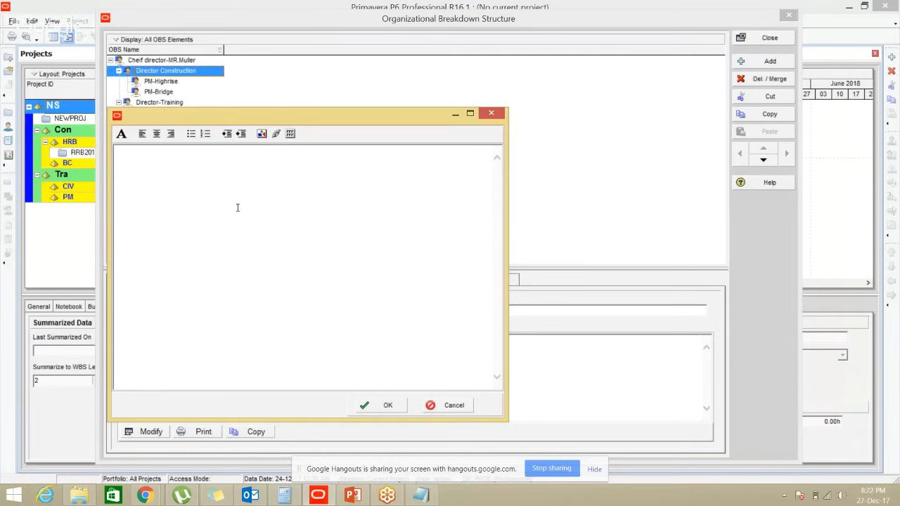
# Enter a two-line description naming the director, 'recruited recently', and their e-mail, then save
pyautogui.write('AKA Mr.')
pyautogui.press('BackSpace')
pyautogui.write('John. recruited re')
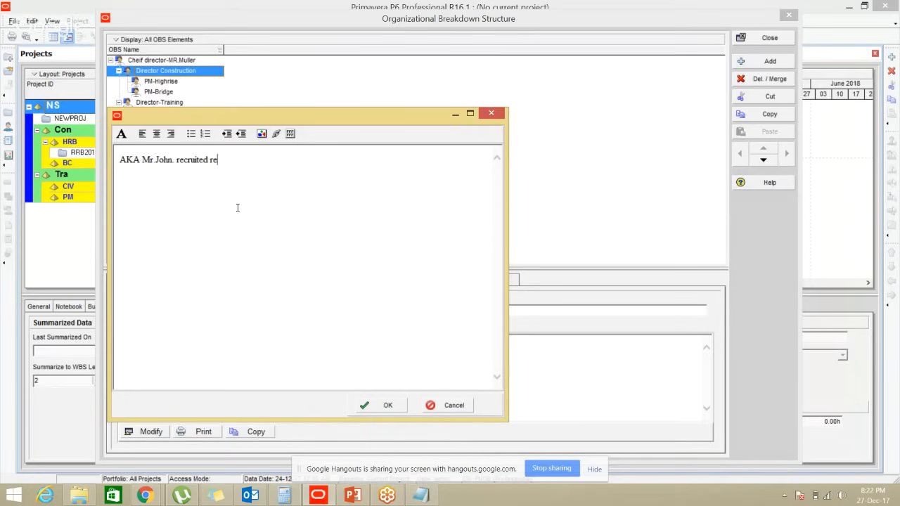
pyautogui.write('cently')
pyautogui.press('Return')
pyautogui.press('Return')
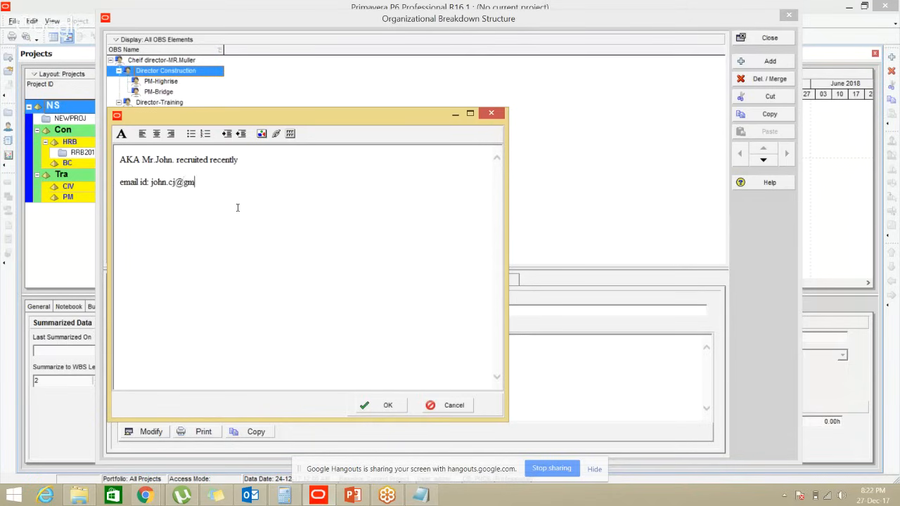
pyautogui.click(388, 407)
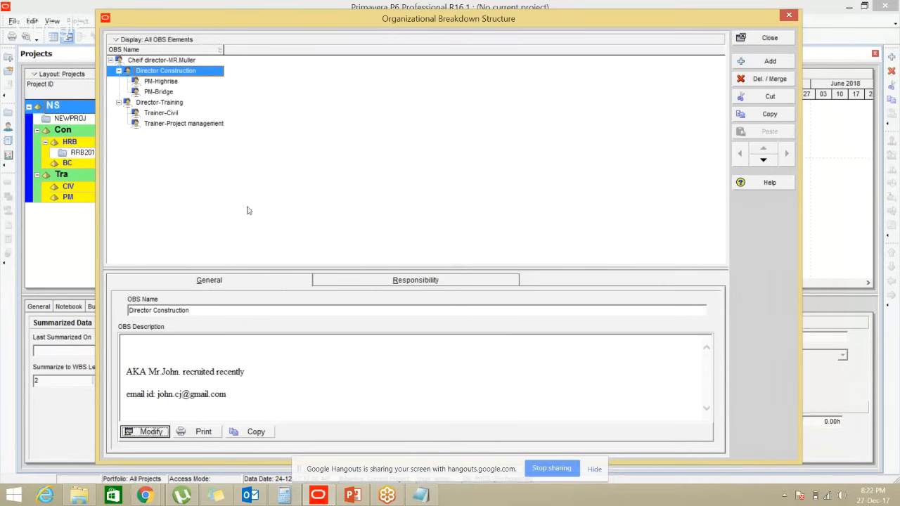
# Review Director Construction's responsibilities, close the OBS window, and switch to Chrome's 'Live Training Session 2' YouTube stream
pyautogui.click(396, 281)
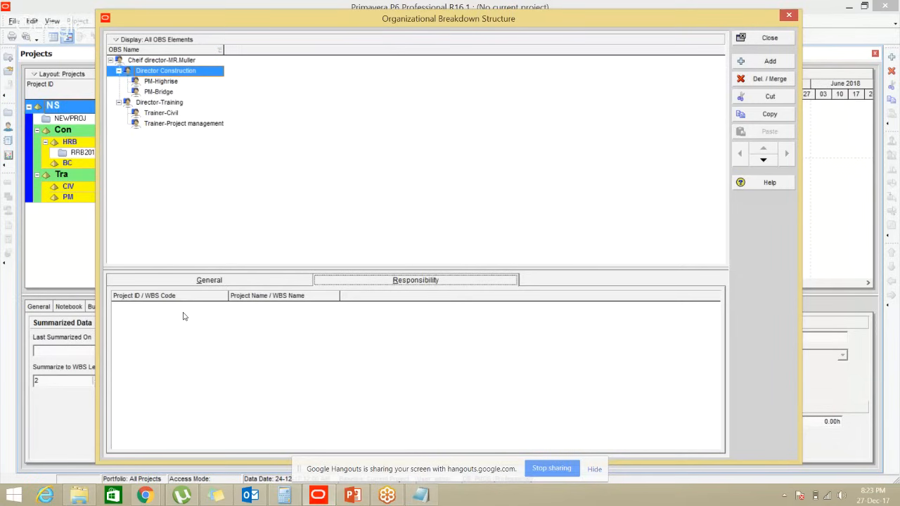
pyautogui.moveTo(425, 22); pyautogui.dragTo(425, 22)
pyautogui.click(756, 42)
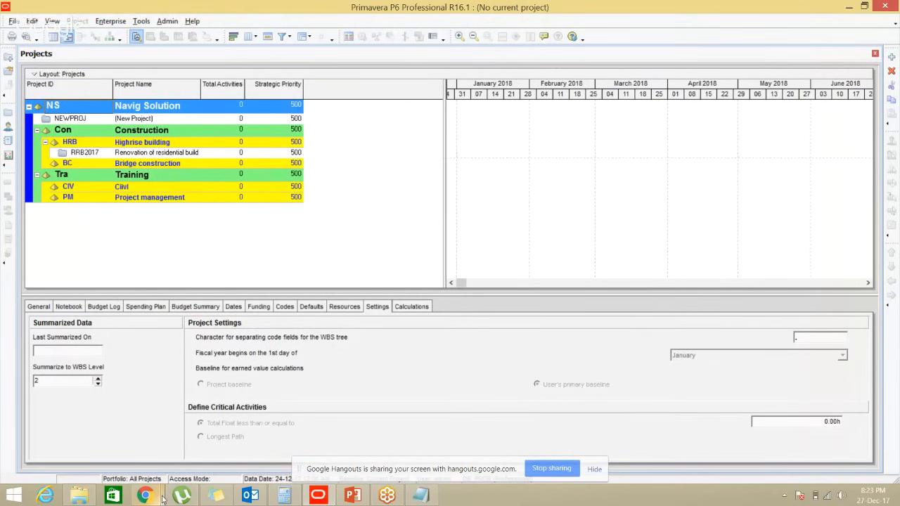
pyautogui.moveTo(162, 497)
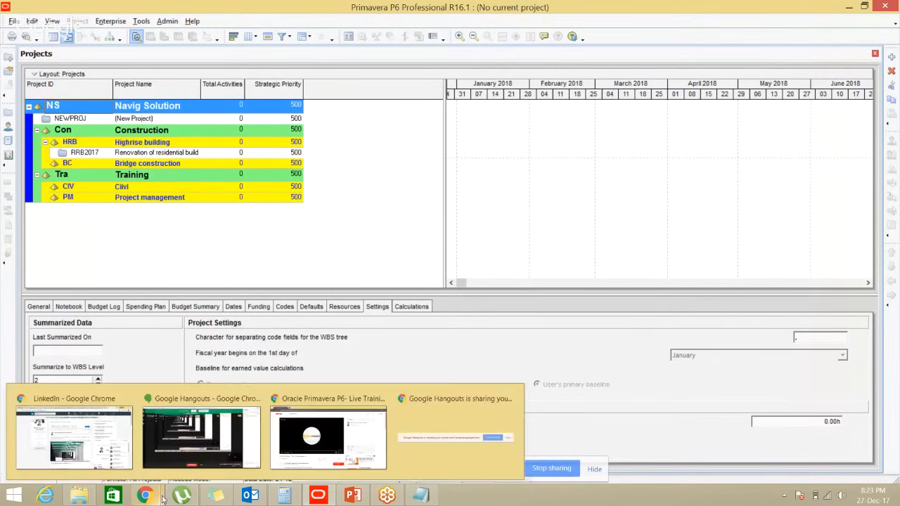
pyautogui.click(314, 436)
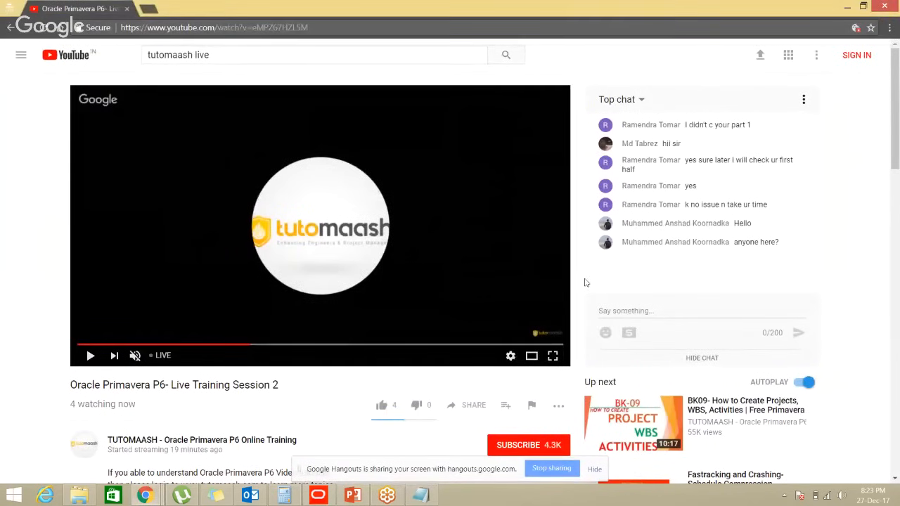
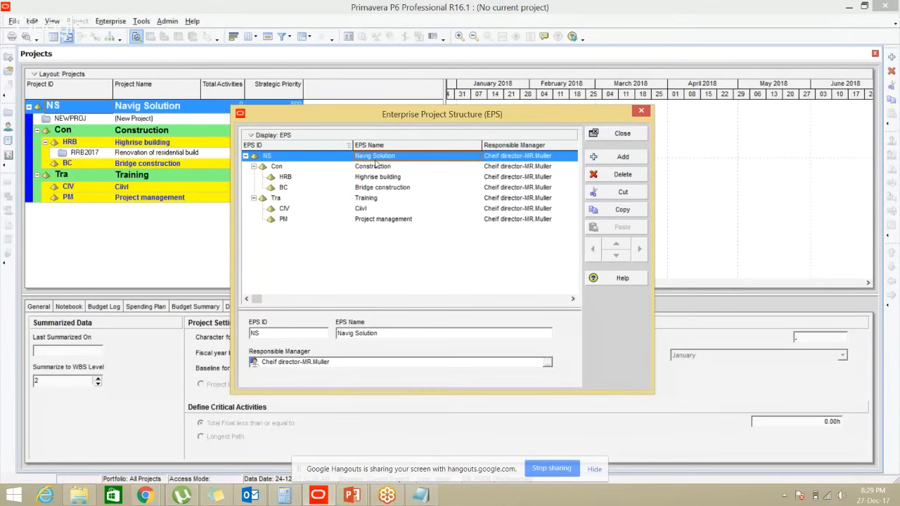
pyautogui.click(375, 163)
pyautogui.press('Down')
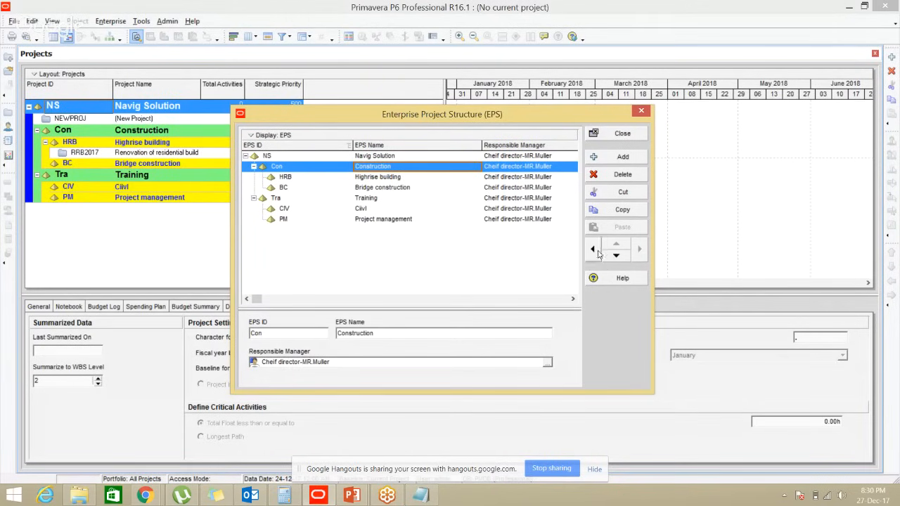
pyautogui.click(365, 179)
pyautogui.click(364, 188)
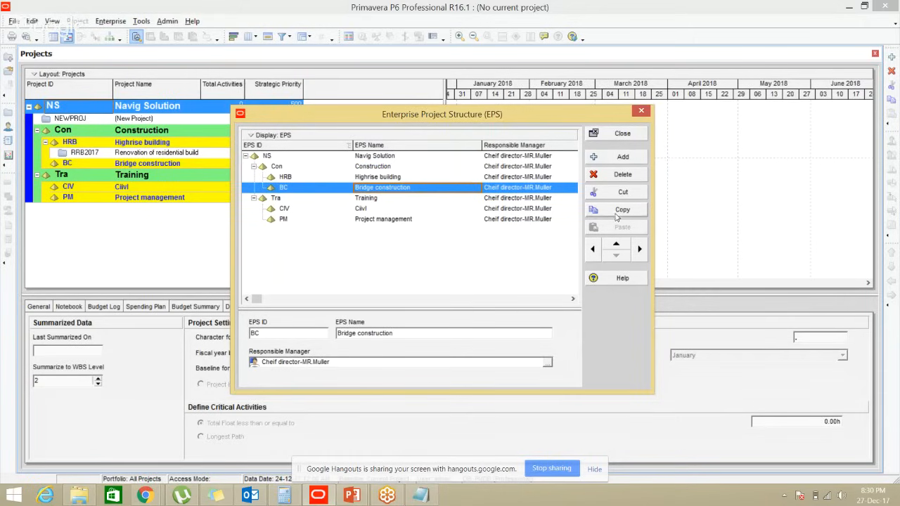
pyautogui.click(366, 222)
pyautogui.press('ctrl')
pyautogui.press('ctrl')
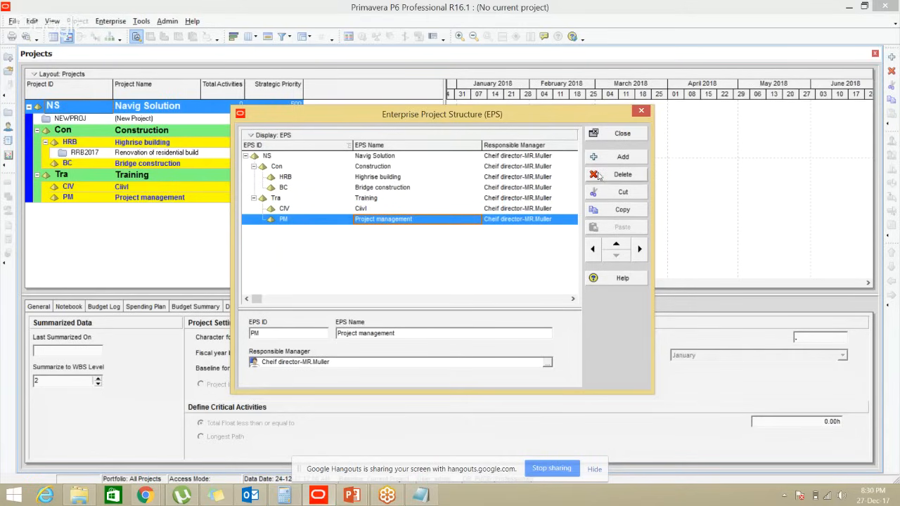
# Add a new EPS node named Power plant with ID PP
pyautogui.click(622, 156)
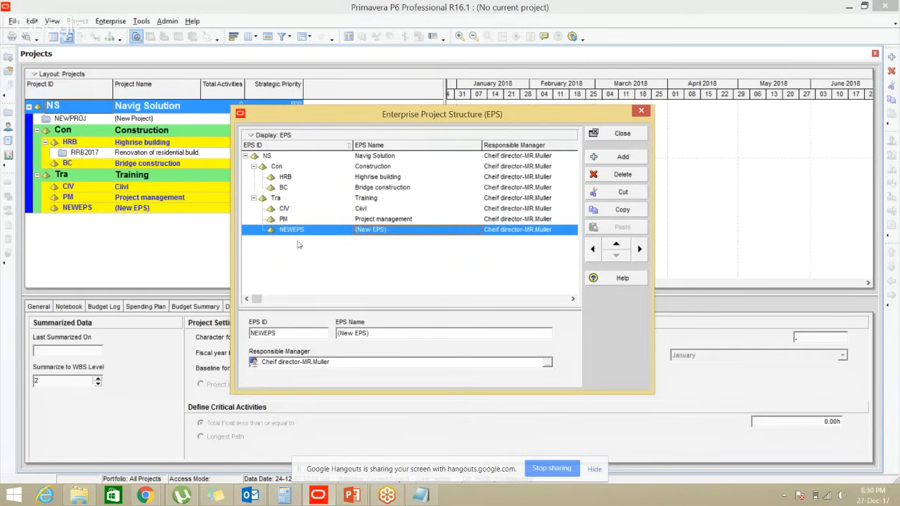
pyautogui.click(386, 231)
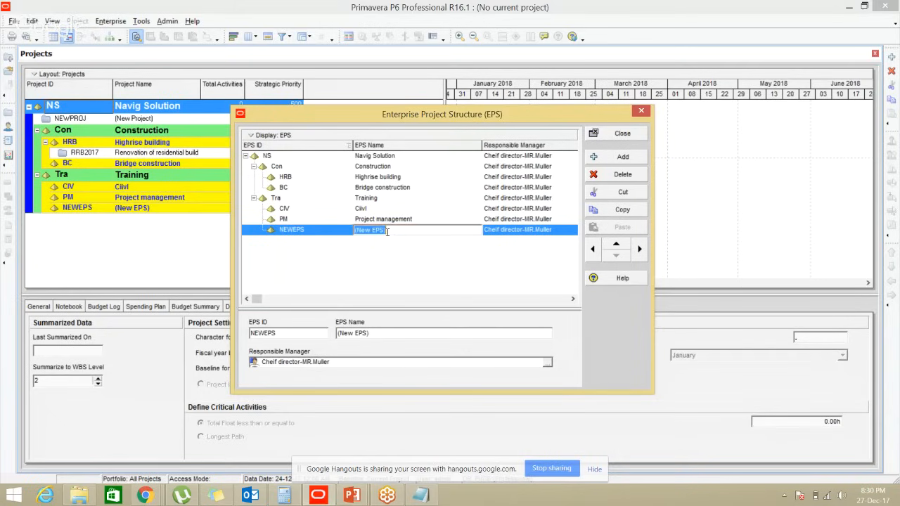
pyautogui.write('Power plant')
pyautogui.press('Return')
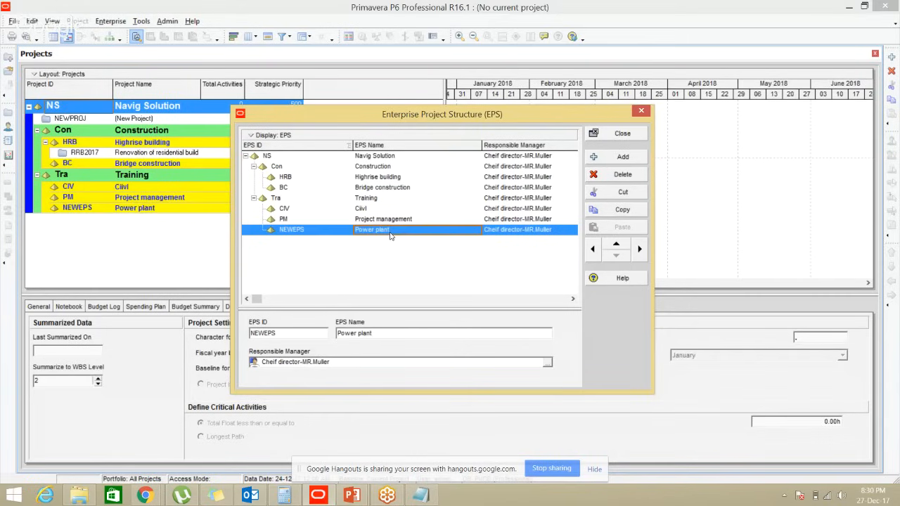
pyautogui.write('{')
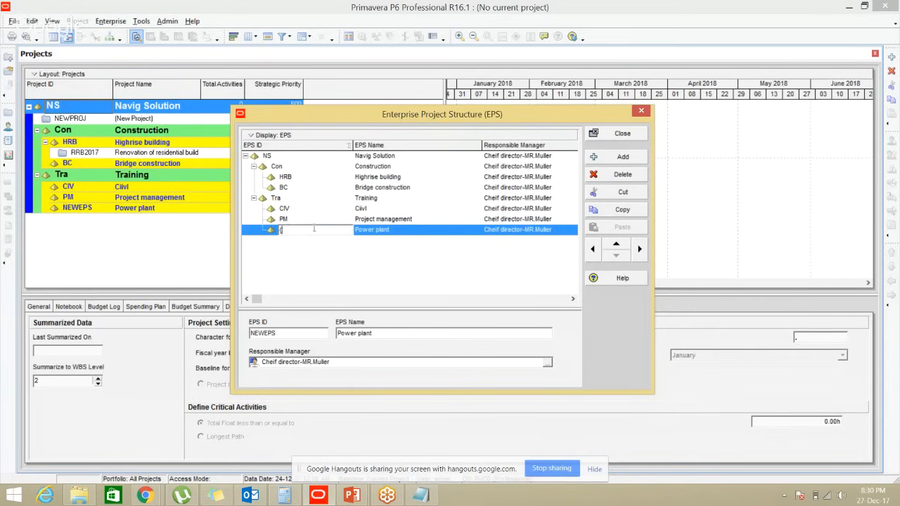
pyautogui.write('PP')
pyautogui.press('Return')
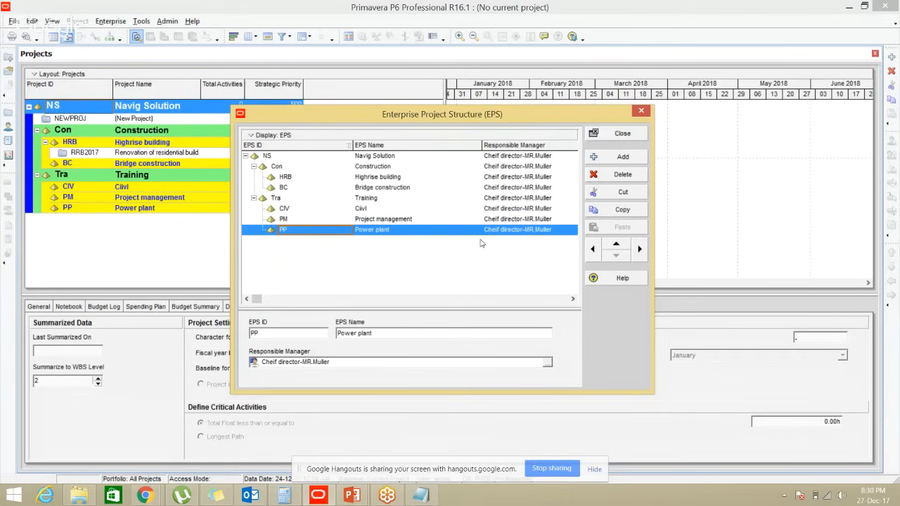
# Outdent Power plant so it sits under Training, checking the OBS and EPS slide
pyautogui.click(640, 247)
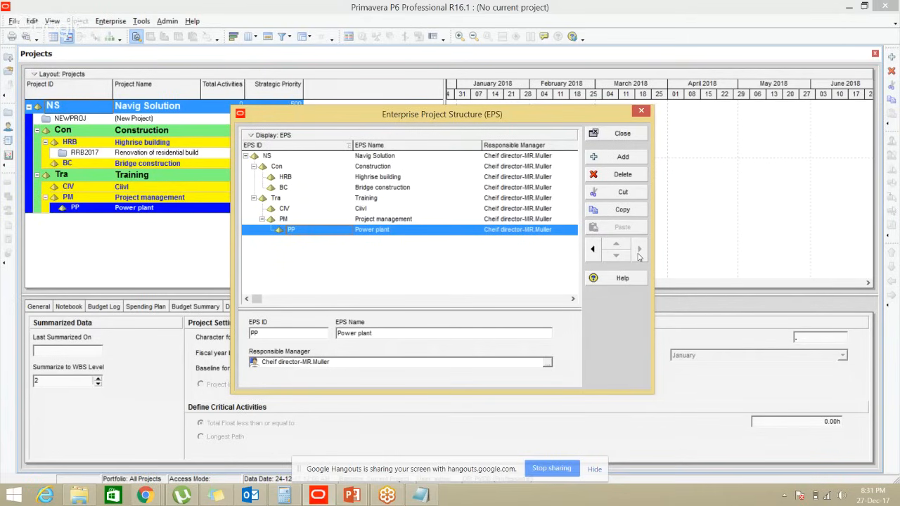
pyautogui.click(593, 251)
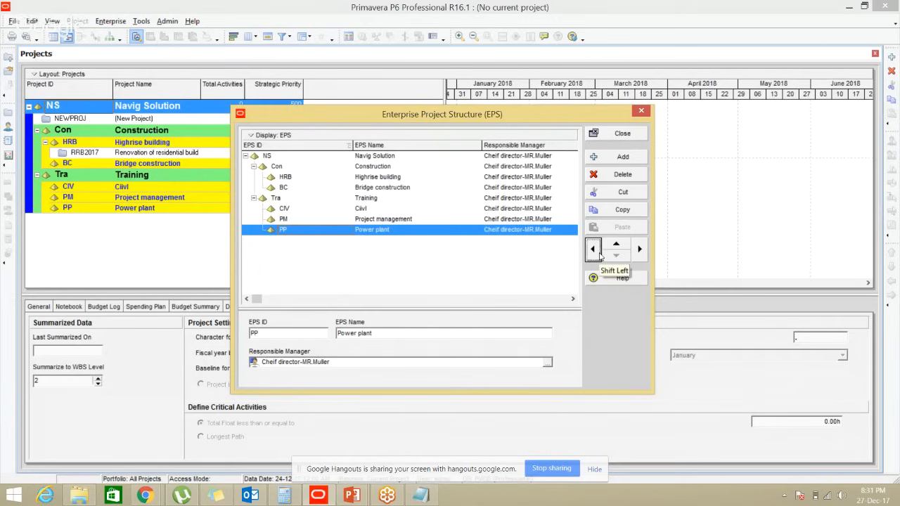
pyautogui.hotkey('alt', 'Tab')
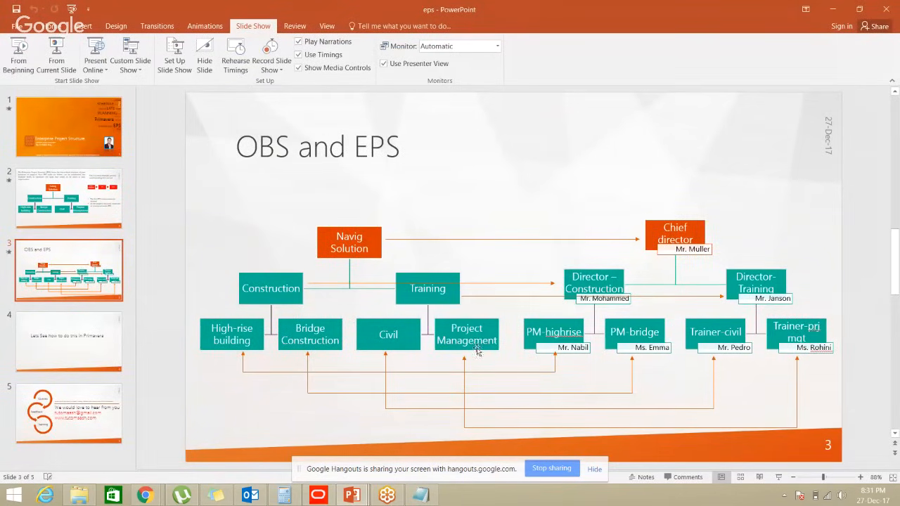
pyautogui.hotkey('alt', 'Tab')
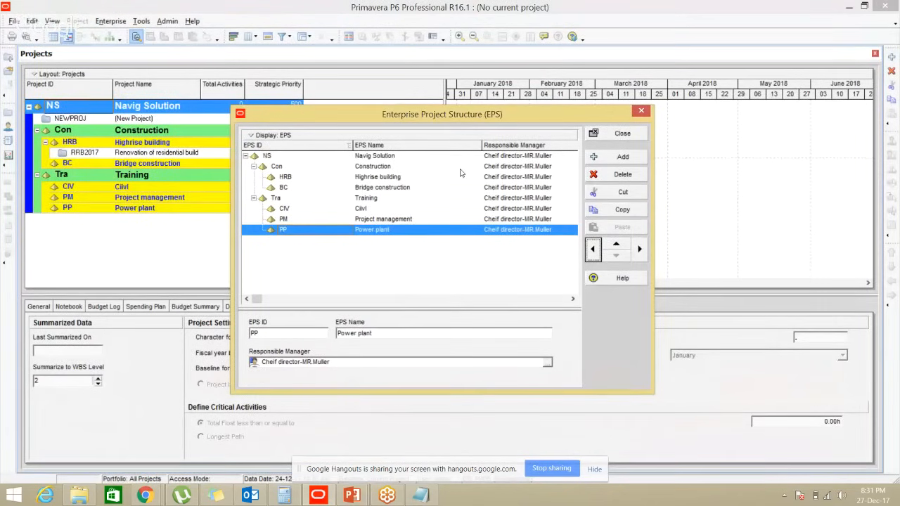
# Delete the Power plant (PP) node, confirming Yes, then select the top Navig Solution node
pyautogui.click(617, 178)
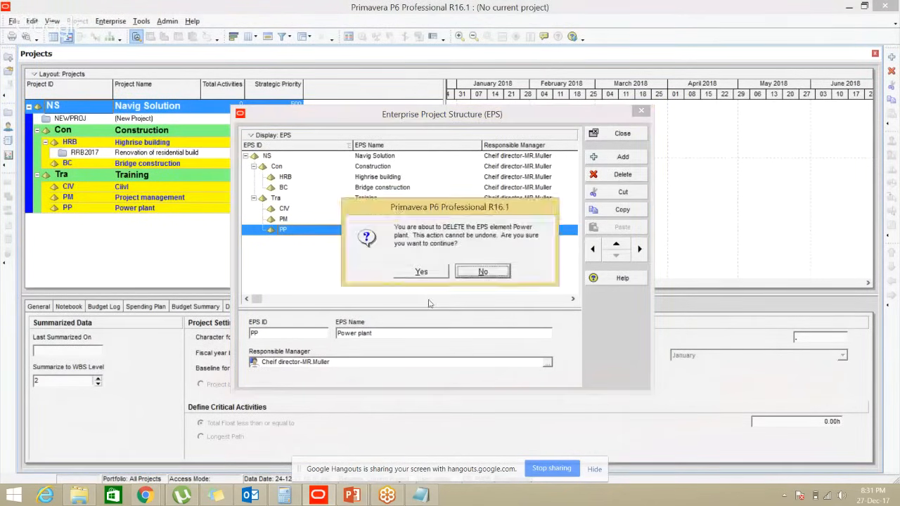
pyautogui.click(415, 276)
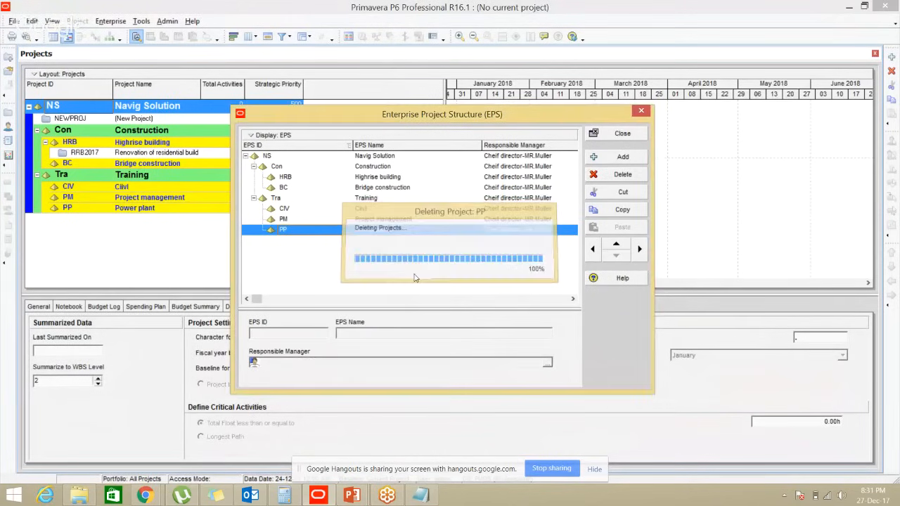
pyautogui.click(376, 157)
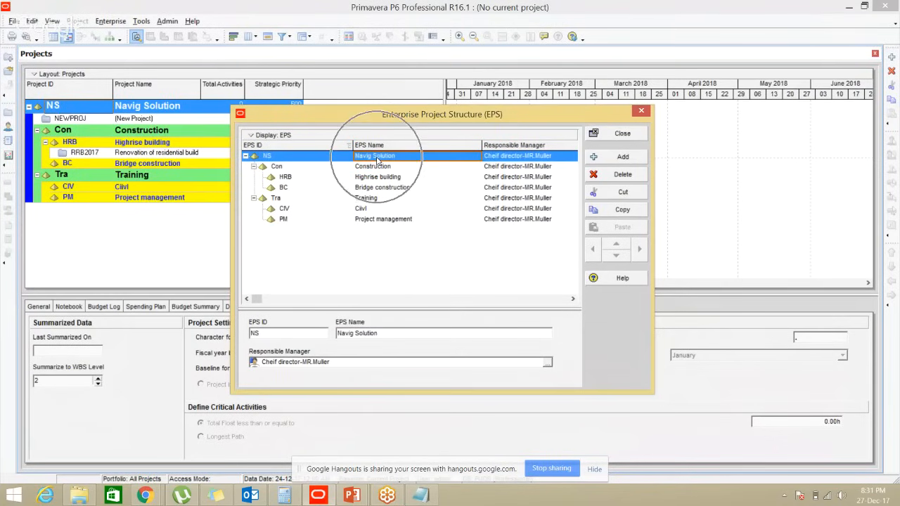
pyautogui.click(504, 160)
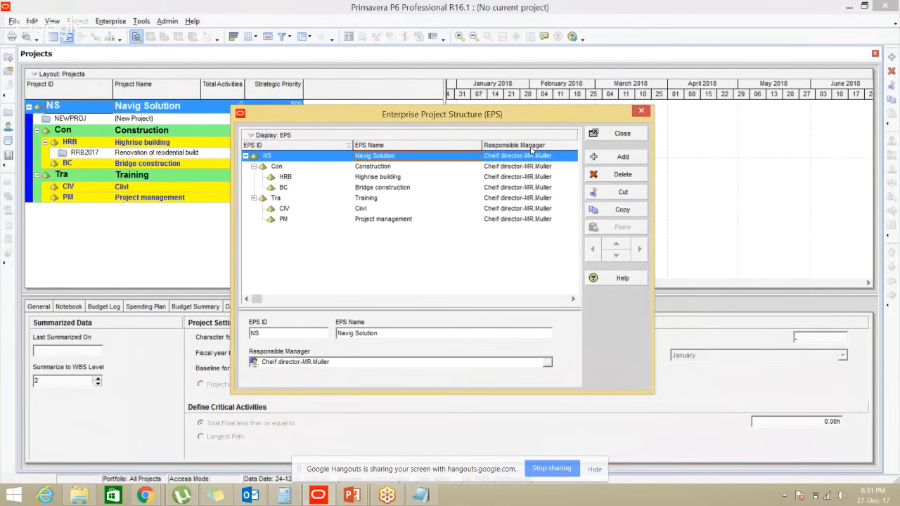
pyautogui.click(448, 239)
pyautogui.rightClick(448, 241)
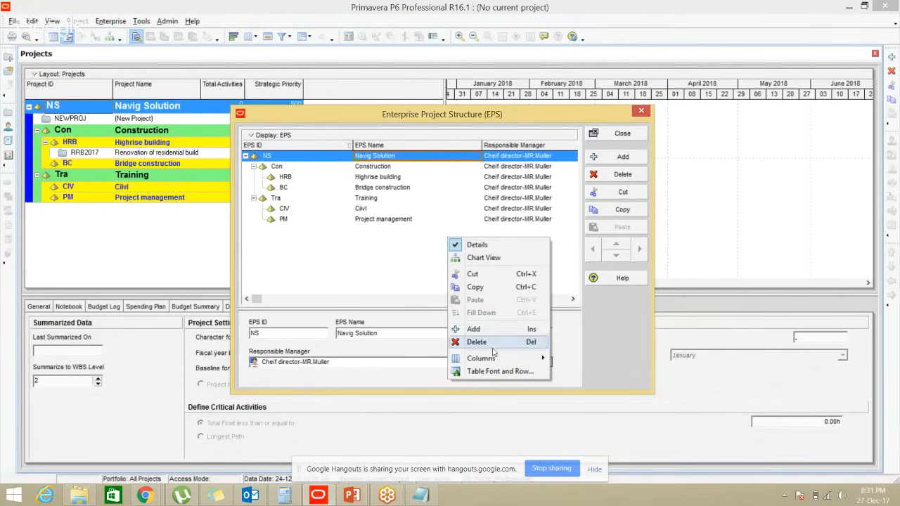
pyautogui.moveTo(495, 360)
pyautogui.click(578, 376)
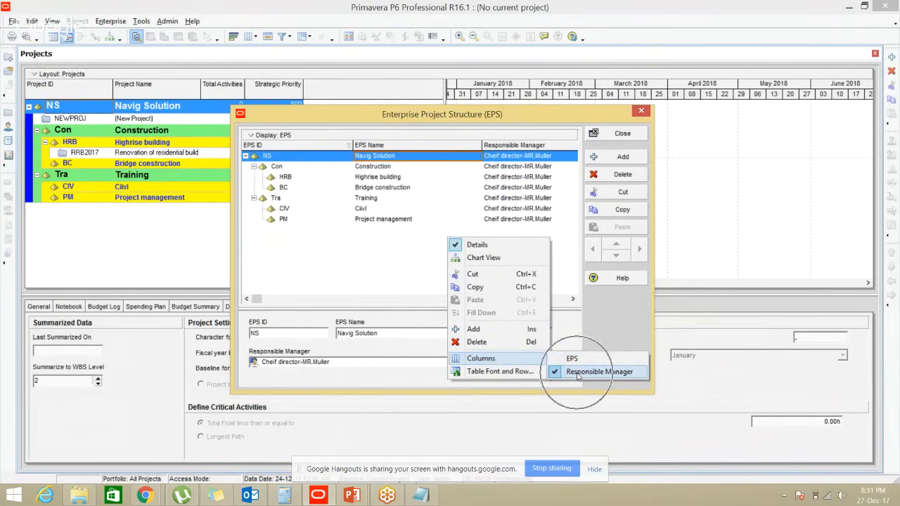
pyautogui.click(578, 374)
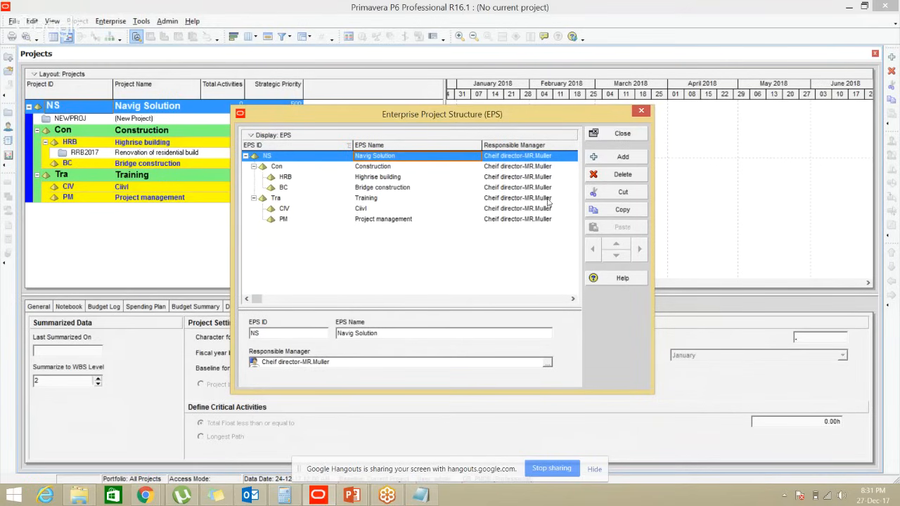
pyautogui.moveTo(416, 305); pyautogui.dragTo(413, 273)
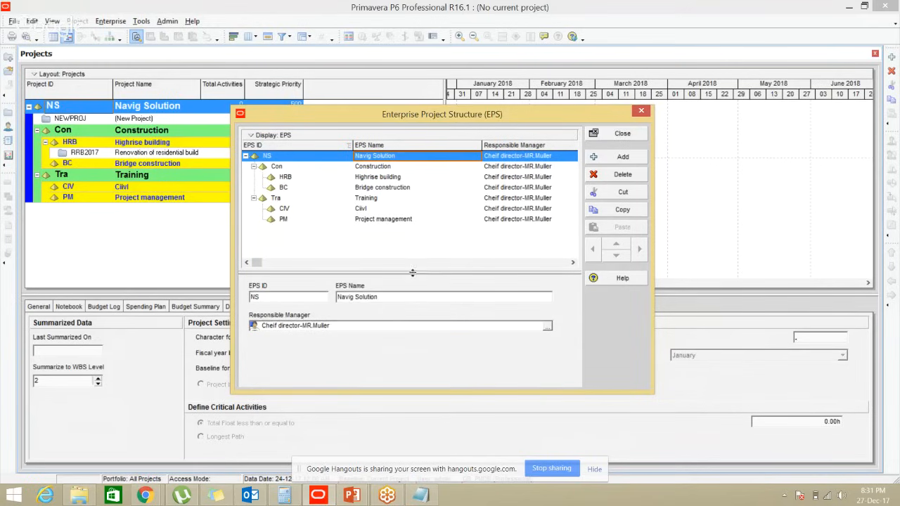
pyautogui.click(404, 298)
pyautogui.moveTo(401, 274); pyautogui.dragTo(402, 305)
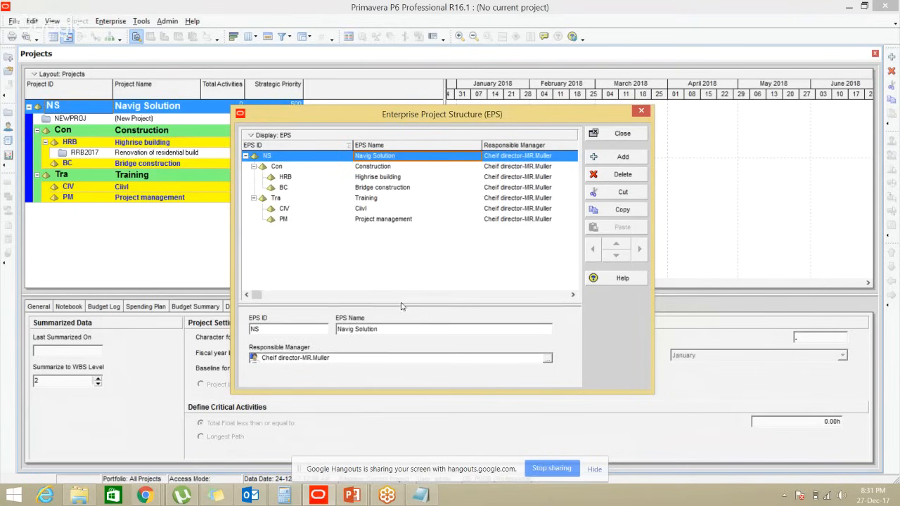
pyautogui.rightClick(440, 253)
pyautogui.click(454, 256)
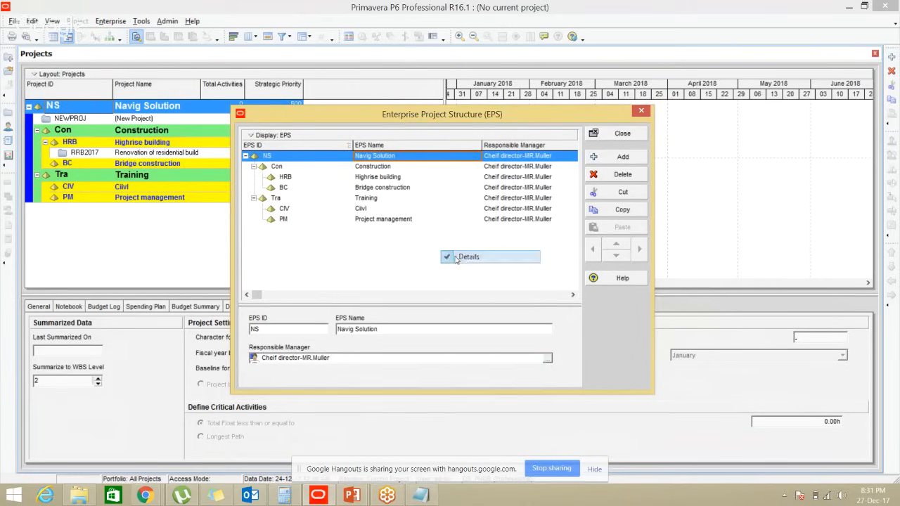
pyautogui.rightClick(454, 260)
pyautogui.click(464, 264)
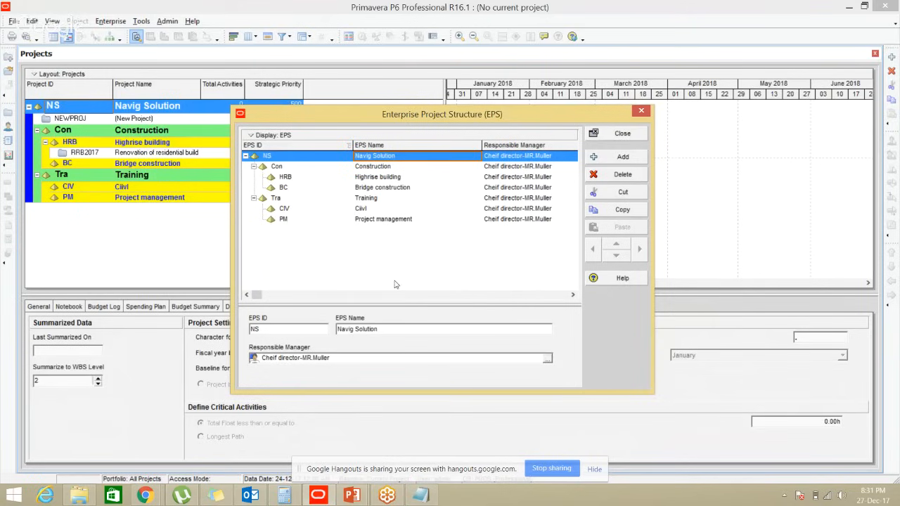
pyautogui.moveTo(414, 303); pyautogui.dragTo(414, 299)
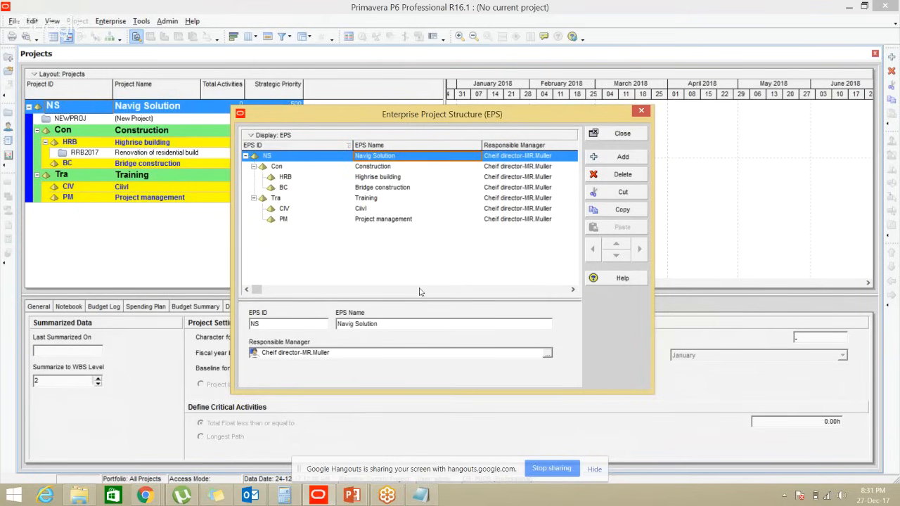
pyautogui.click(512, 162)
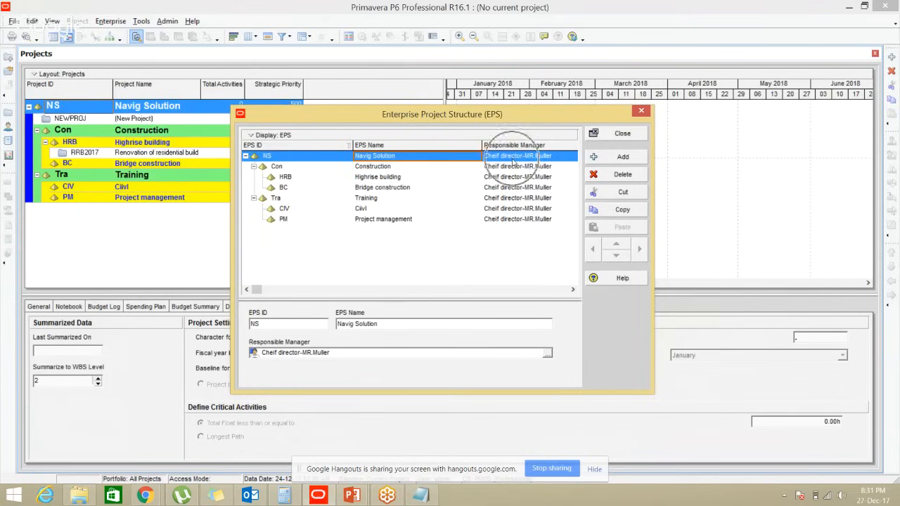
pyautogui.click(356, 300)
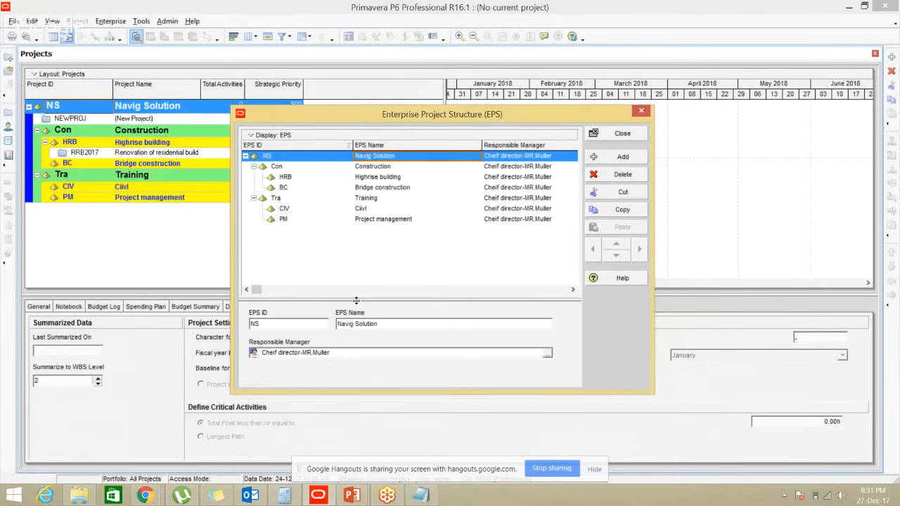
pyautogui.click(508, 168)
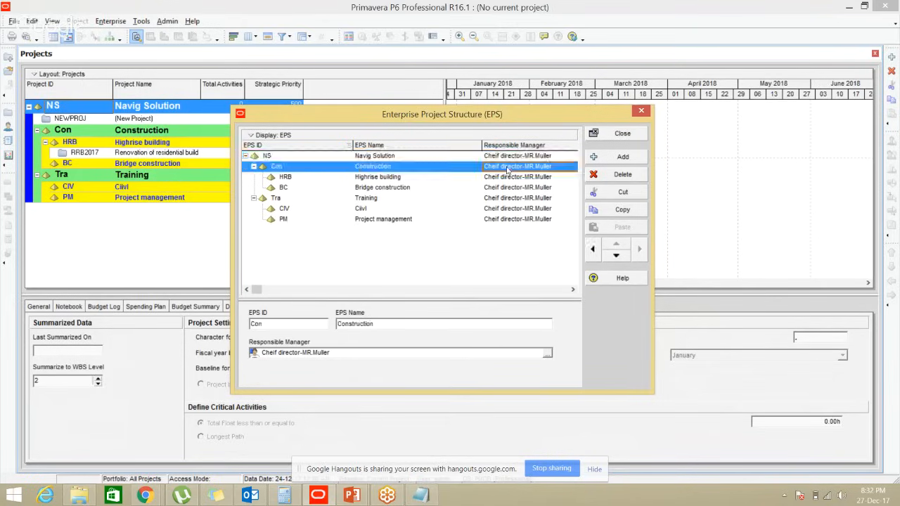
pyautogui.press('ctrl')
pyautogui.press('ctrl')
pyautogui.press('ctrl')
pyautogui.press('ctrl')
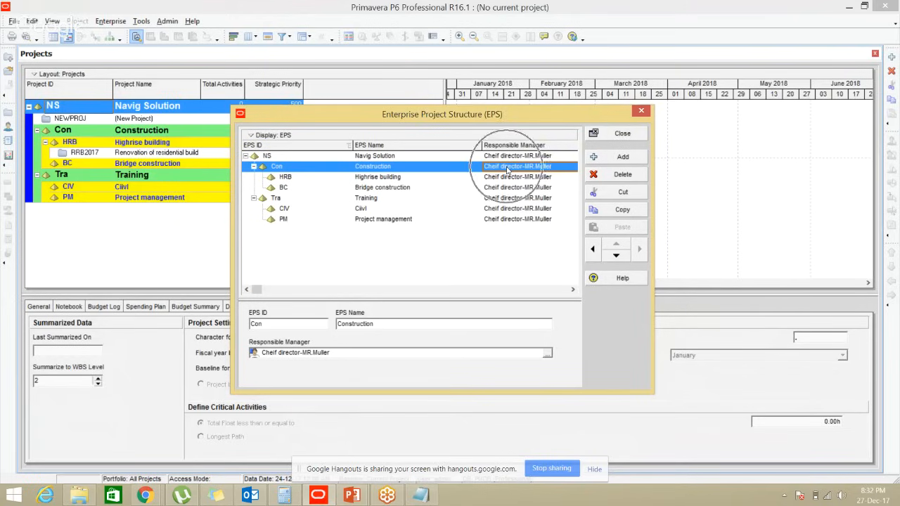
pyautogui.press('ctrl')
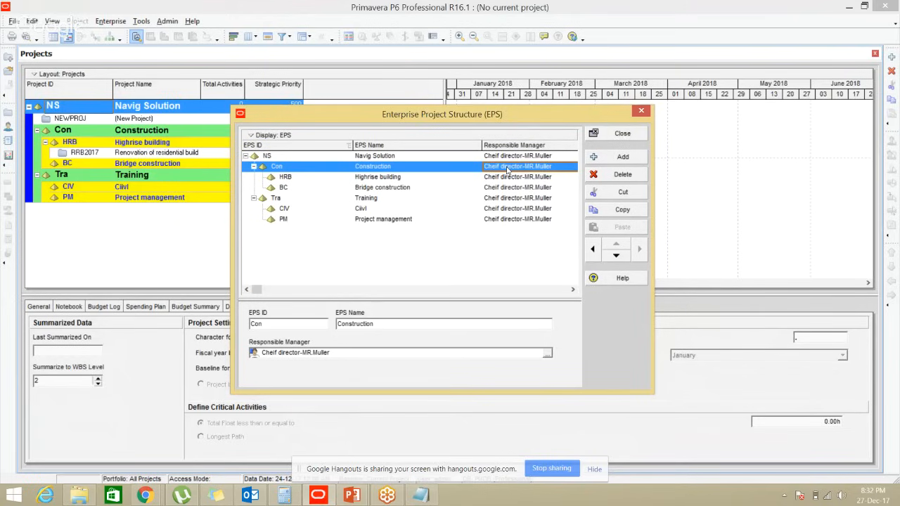
pyautogui.hotkey('alt', 'Tab')
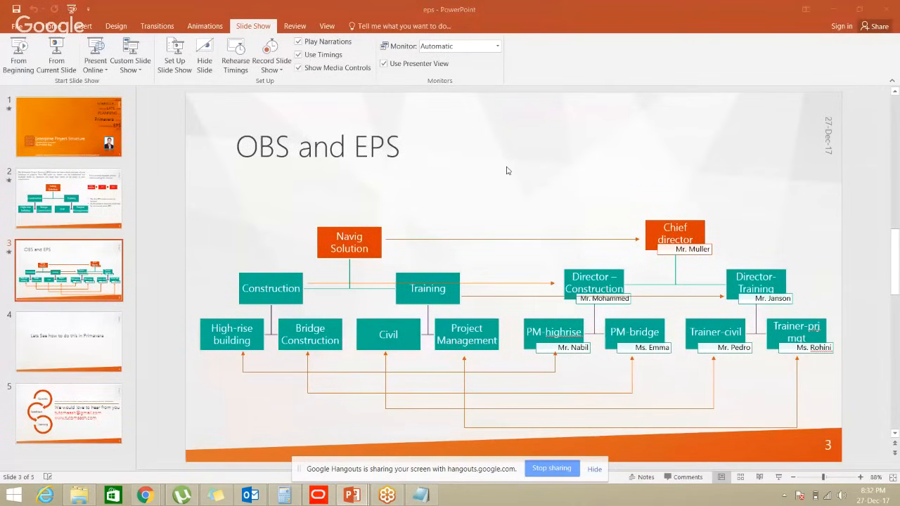
pyautogui.hotkey('alt', 'Tab')
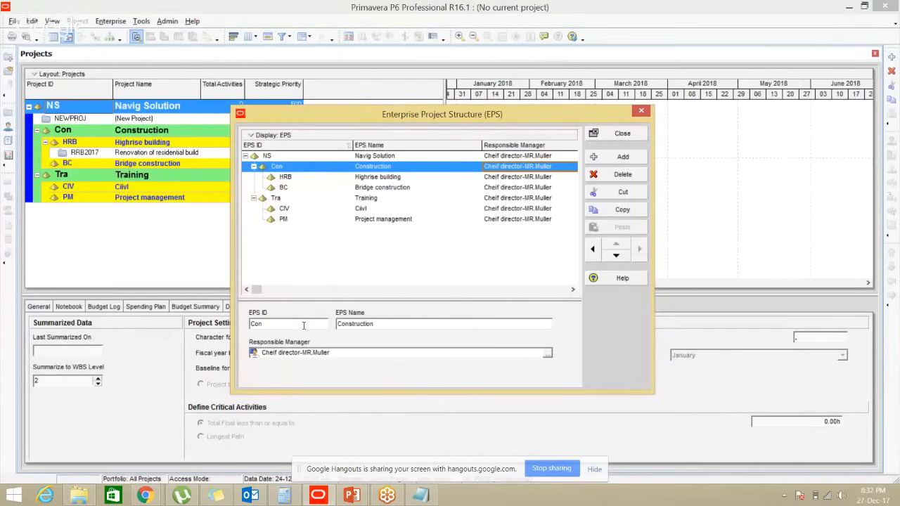
pyautogui.press('ctrl')
pyautogui.click(547, 353)
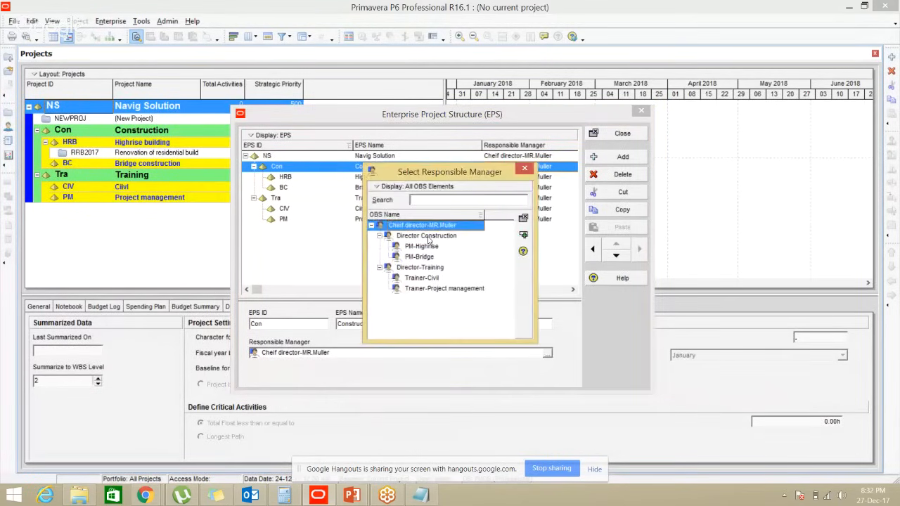
# Assign Director Construction to the Construction node and acknowledge the closed-projects warning
pyautogui.moveTo(456, 172); pyautogui.dragTo(667, 157)
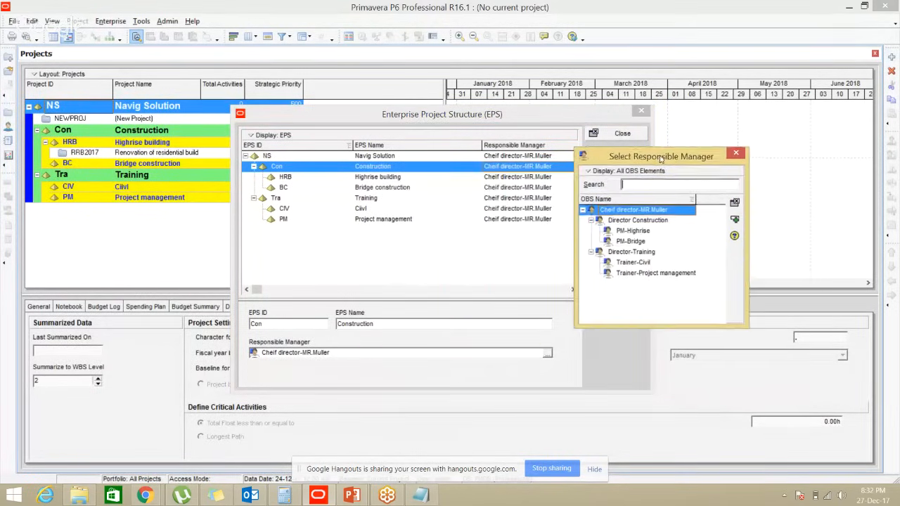
pyautogui.click(644, 221)
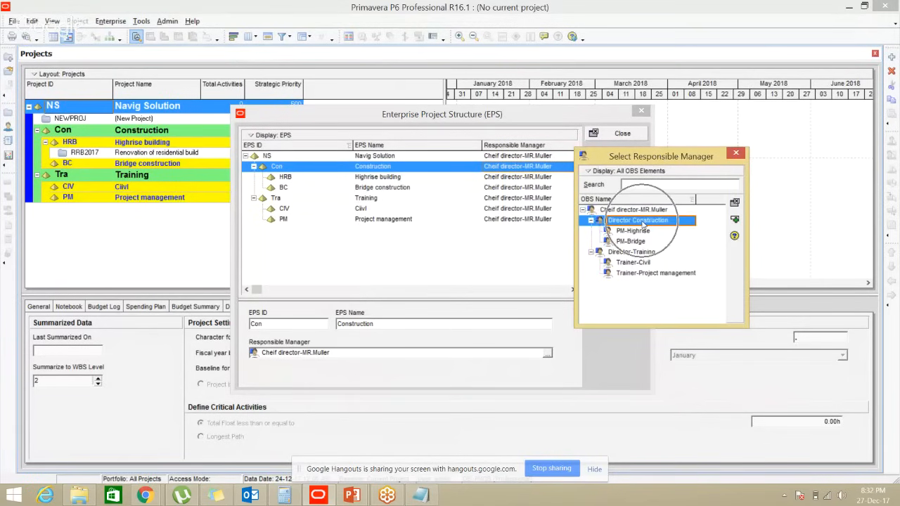
pyautogui.click(734, 222)
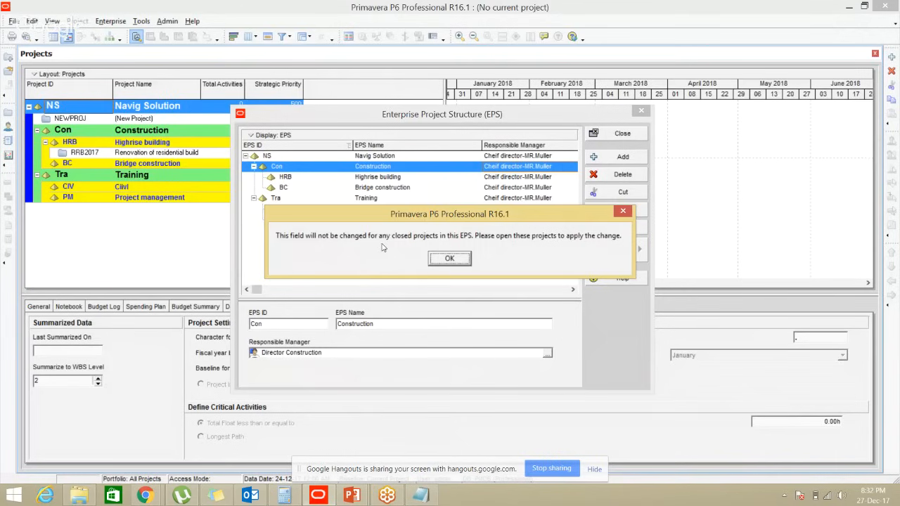
pyautogui.moveTo(421, 221); pyautogui.dragTo(419, 231)
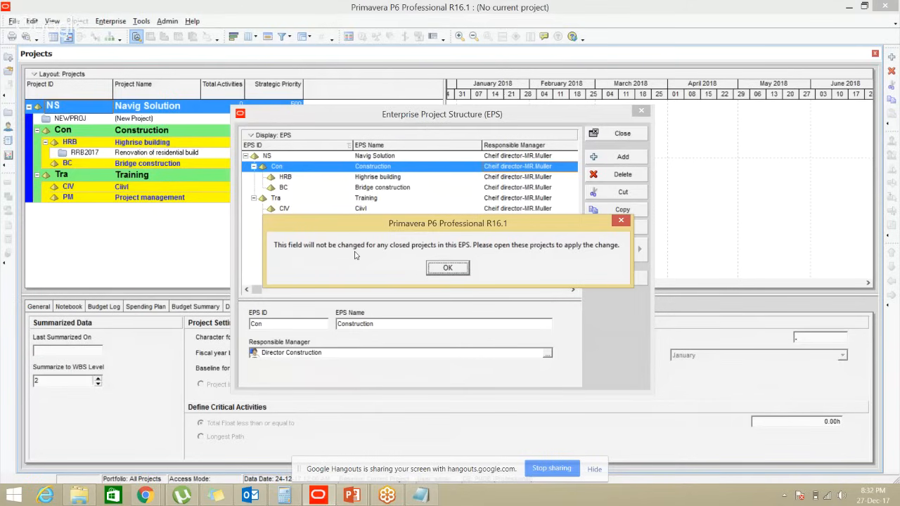
pyautogui.press('ctrl')
pyautogui.press('ctrl')
pyautogui.click(447, 269)
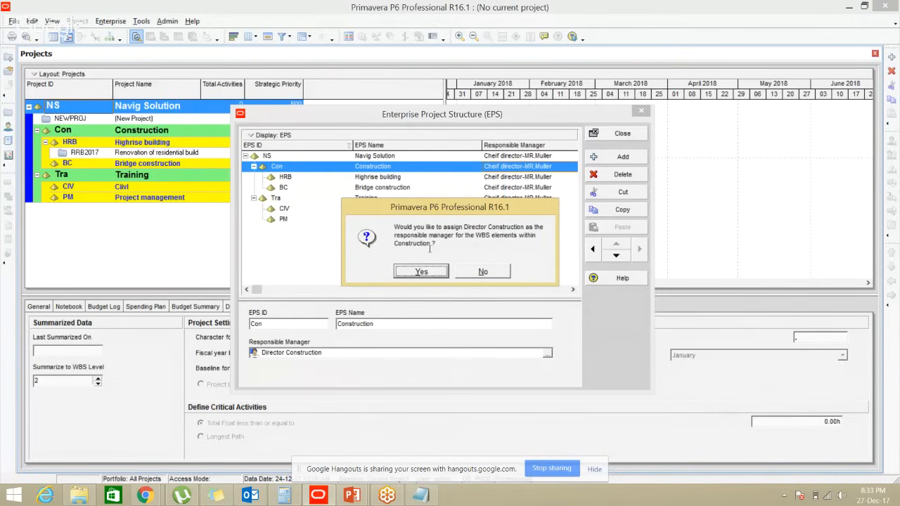
# Answer Yes so Highrise building and Bridge construction also get Director Construction
pyautogui.moveTo(411, 208); pyautogui.dragTo(402, 262)
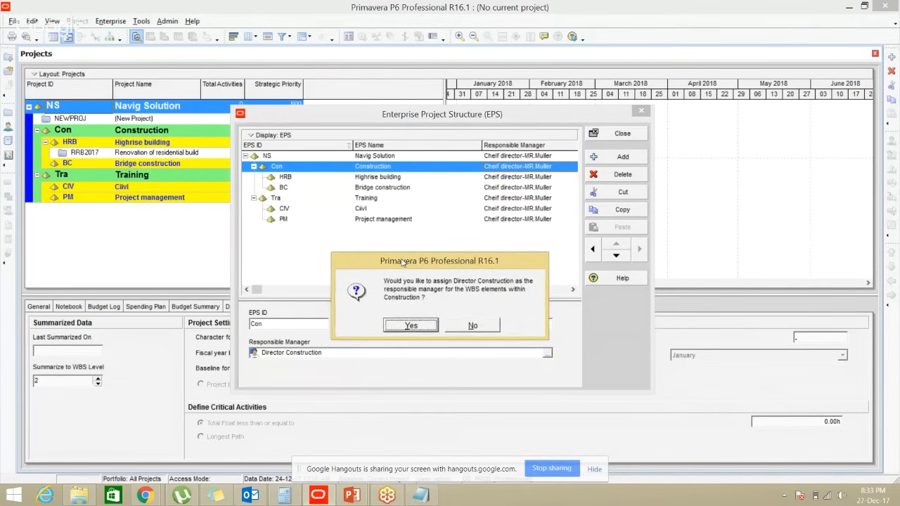
pyautogui.press('ctrl')
pyautogui.press('ctrl')
pyautogui.press('ctrl')
pyautogui.press('ctrl')
pyautogui.click(411, 325)
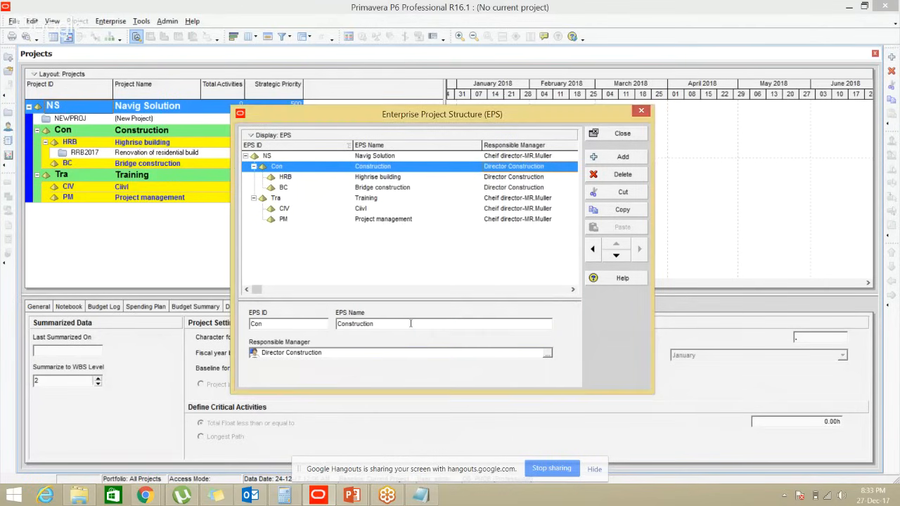
# Assign PM-Highrise as Highrise building's responsible manager, applying it to its WBS elements
pyautogui.click(537, 177)
pyautogui.click(535, 187)
pyautogui.click(534, 177)
pyautogui.click(534, 188)
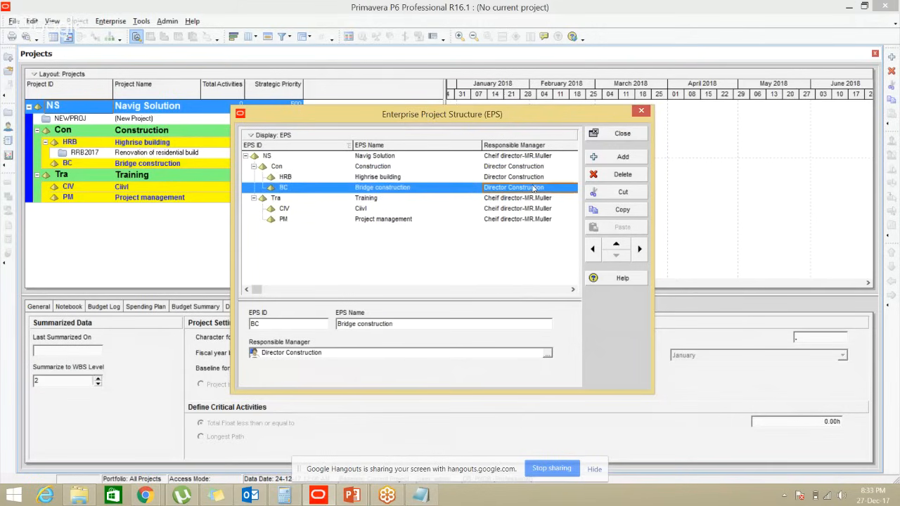
pyautogui.click(528, 180)
pyautogui.click(527, 189)
pyautogui.click(387, 178)
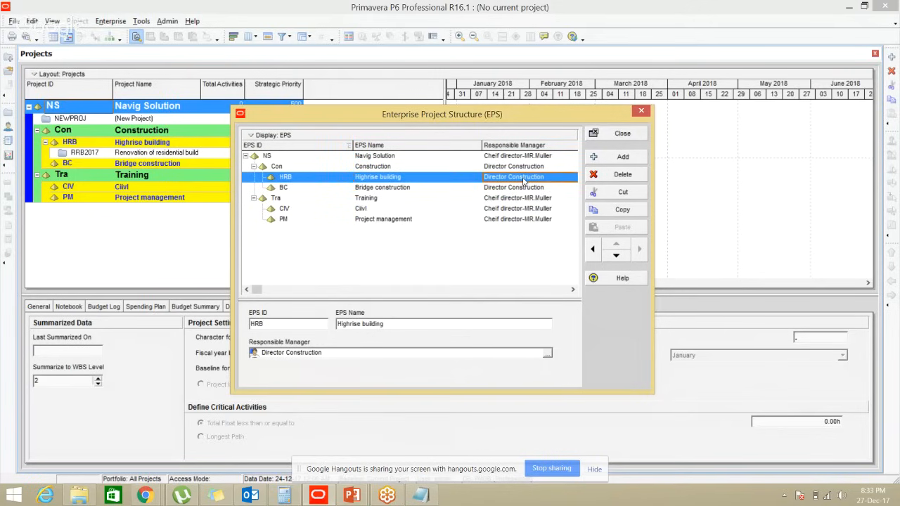
pyautogui.click(548, 353)
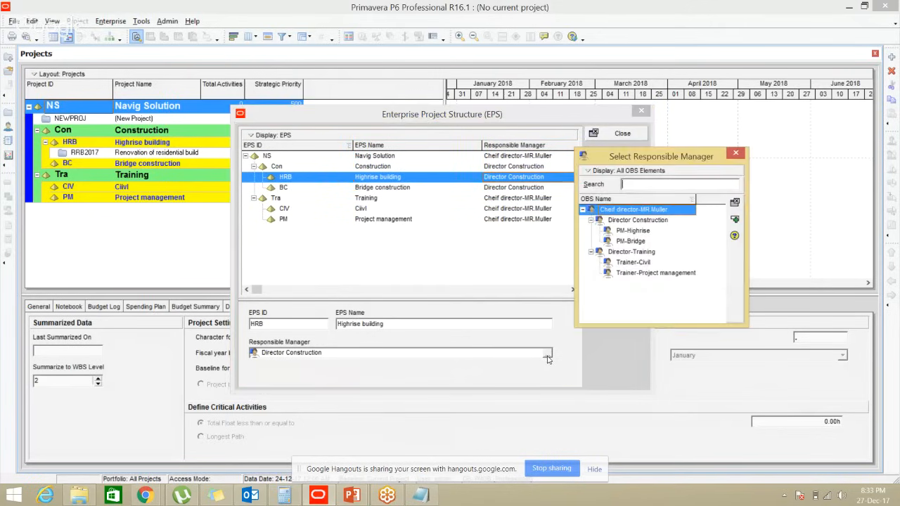
pyautogui.doubleClick(634, 232)
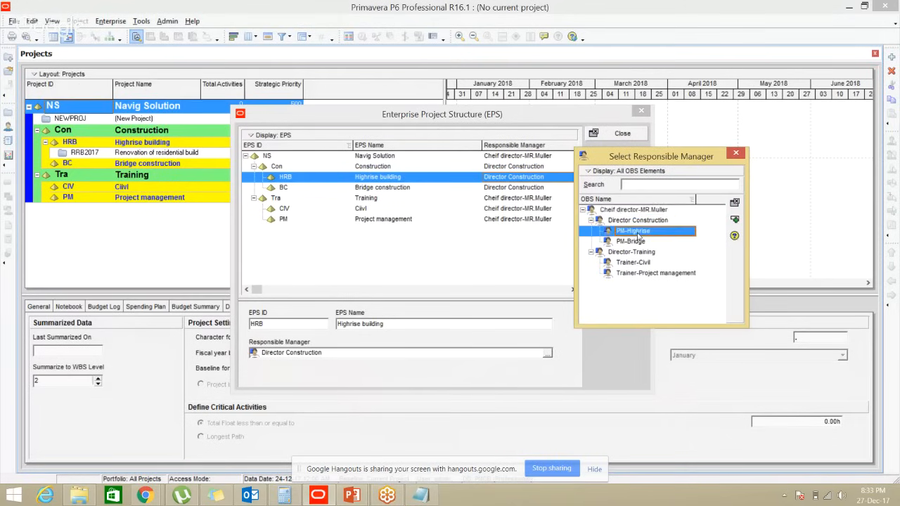
pyautogui.click(454, 258)
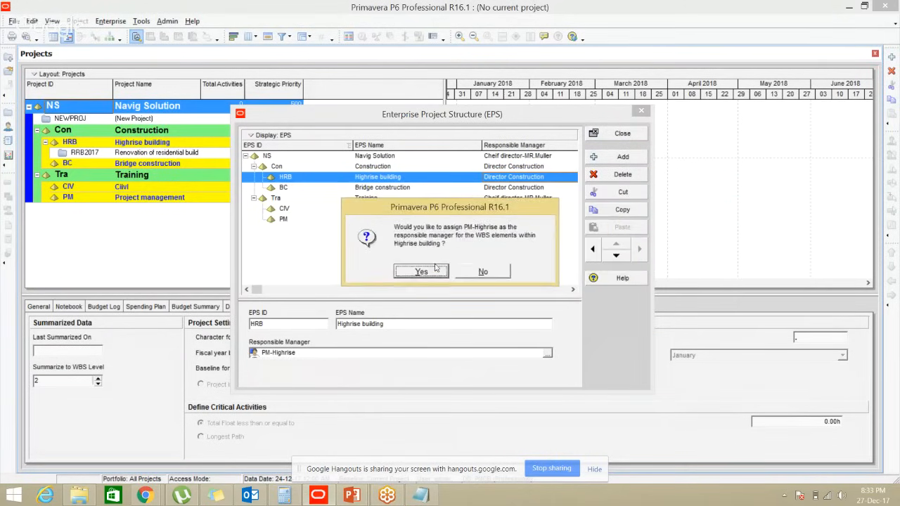
pyautogui.click(421, 273)
# Assign PM-Bridge as Bridge construction's responsible manager
pyautogui.click(552, 185)
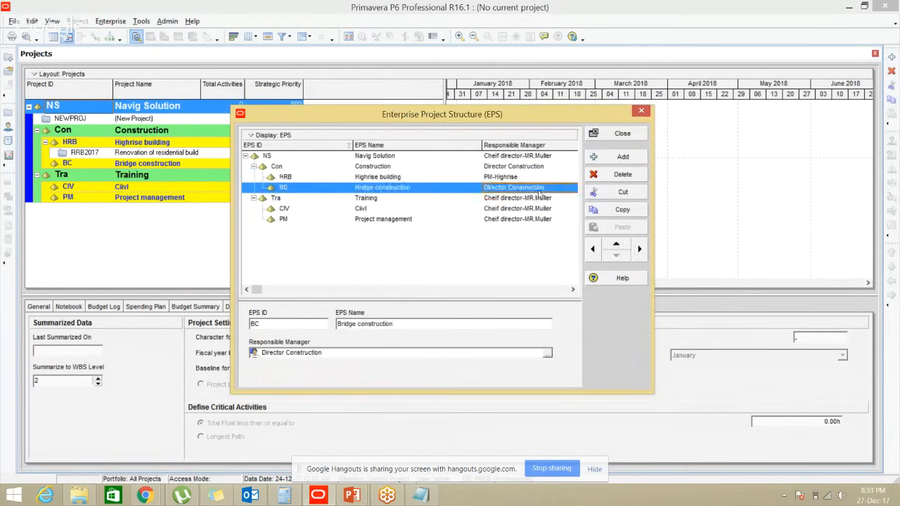
pyautogui.click(548, 354)
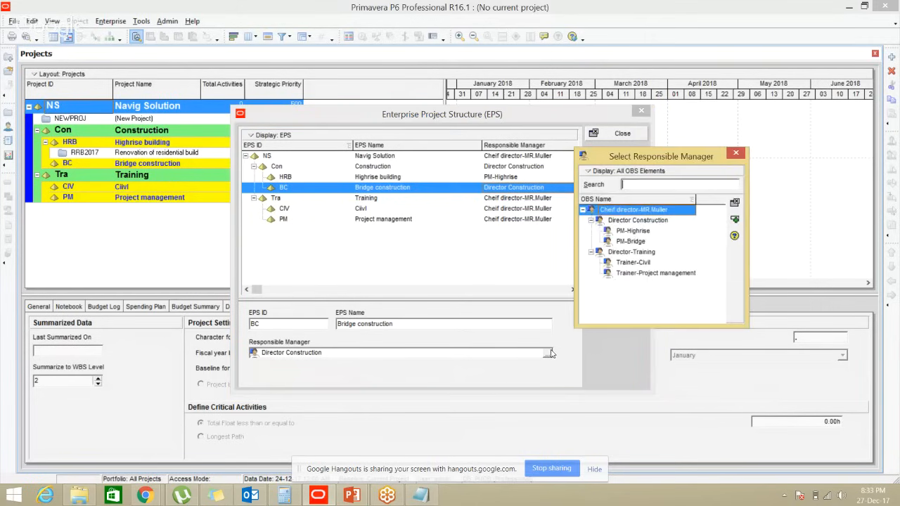
pyautogui.doubleClick(630, 241)
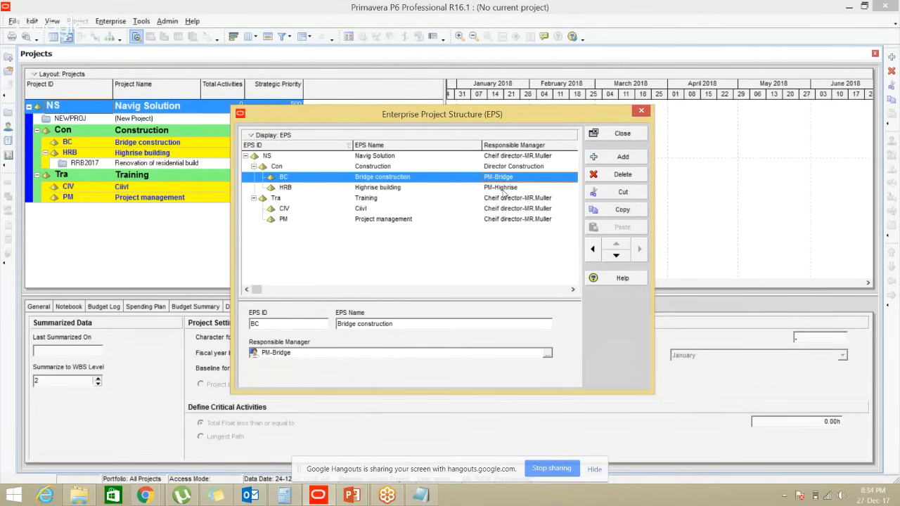
# Assign Director-Training to Training without applying it to WBS elements
pyautogui.click(375, 200)
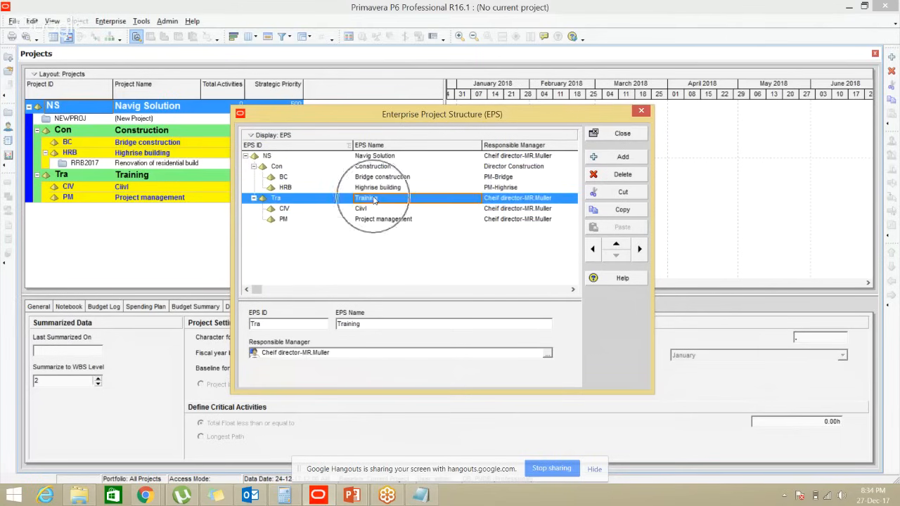
pyautogui.click(551, 352)
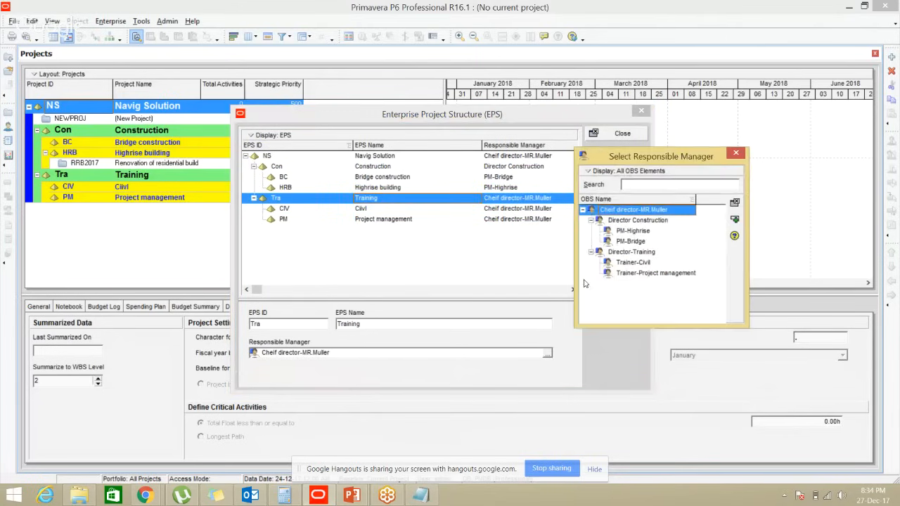
pyautogui.doubleClick(631, 252)
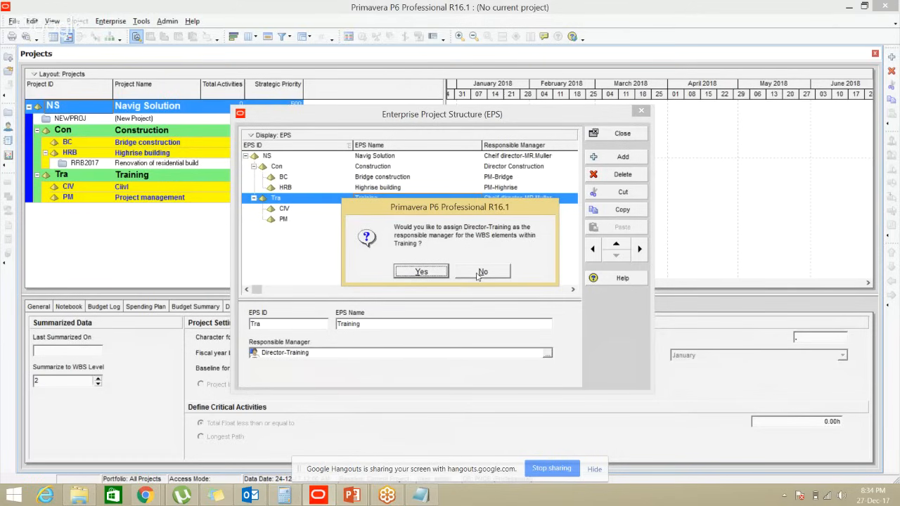
pyautogui.click(481, 272)
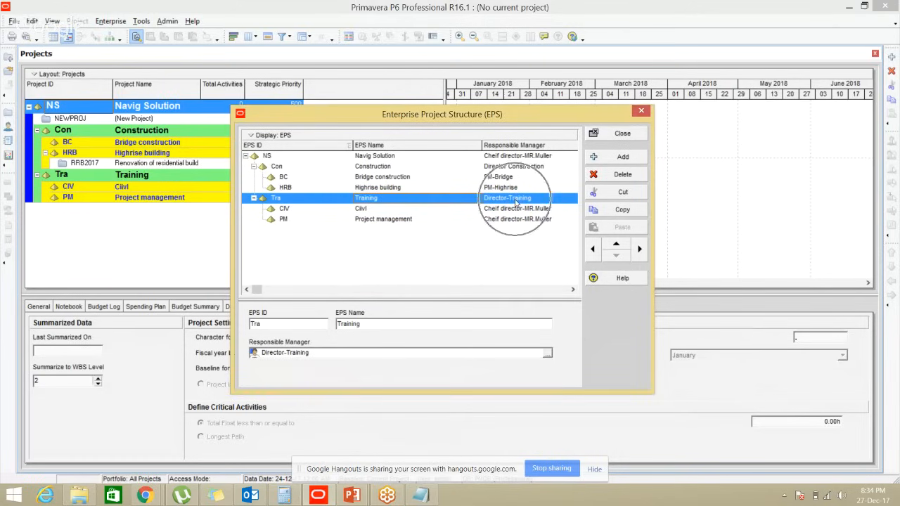
# Assign Trainer-Civil to Civil and Trainer-Project management to Project management, then open Display options
pyautogui.click(371, 211)
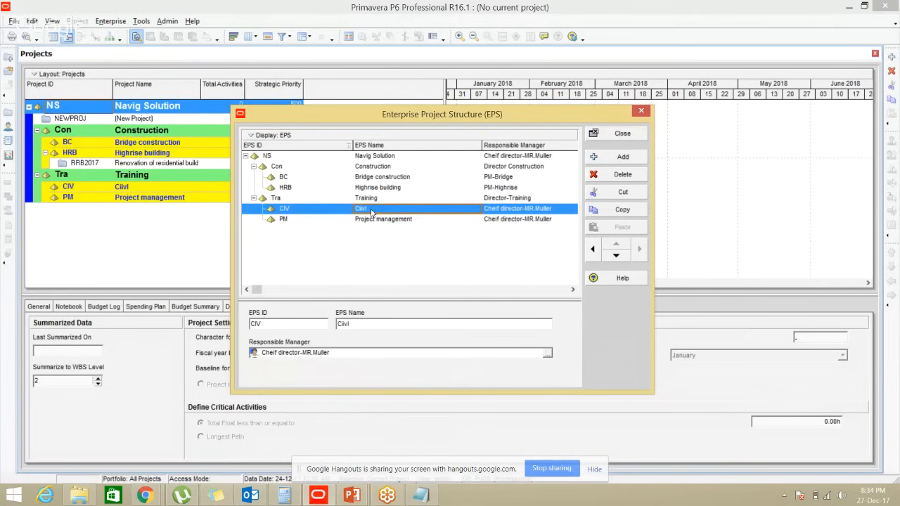
pyautogui.click(546, 353)
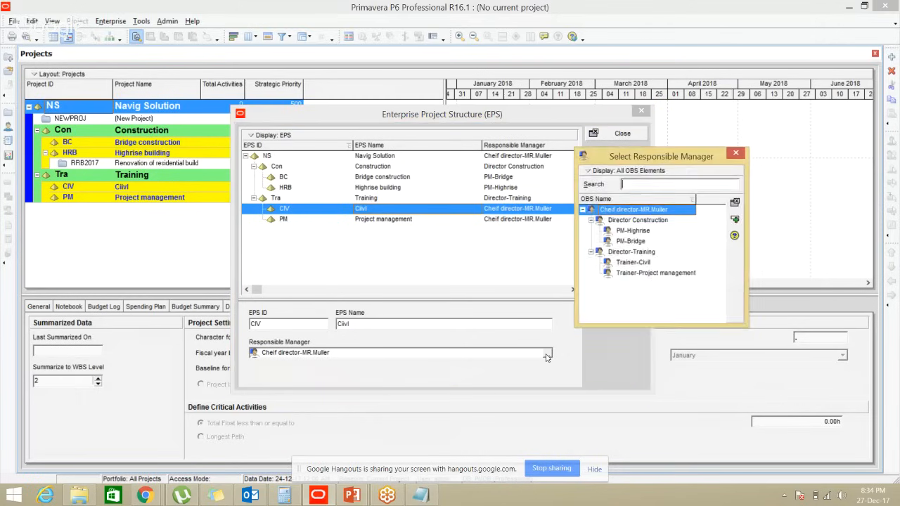
pyautogui.doubleClick(636, 262)
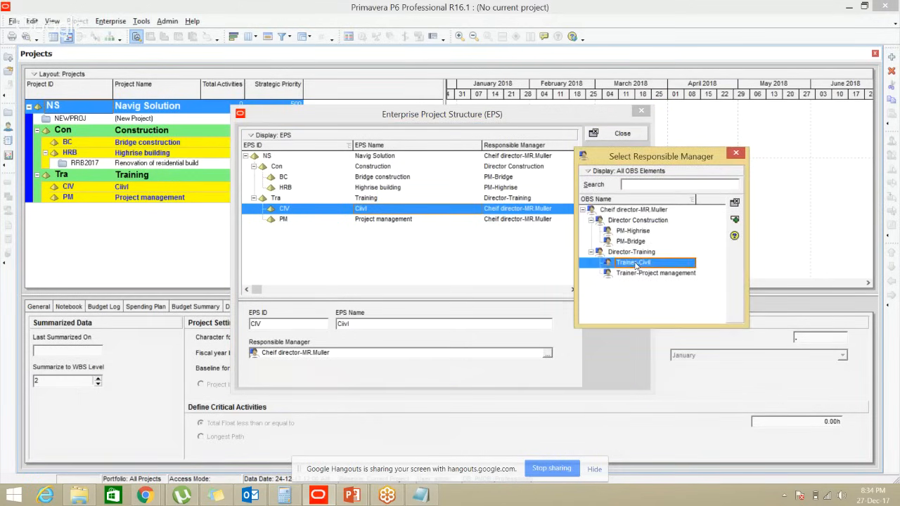
pyautogui.click(505, 219)
pyautogui.click(549, 354)
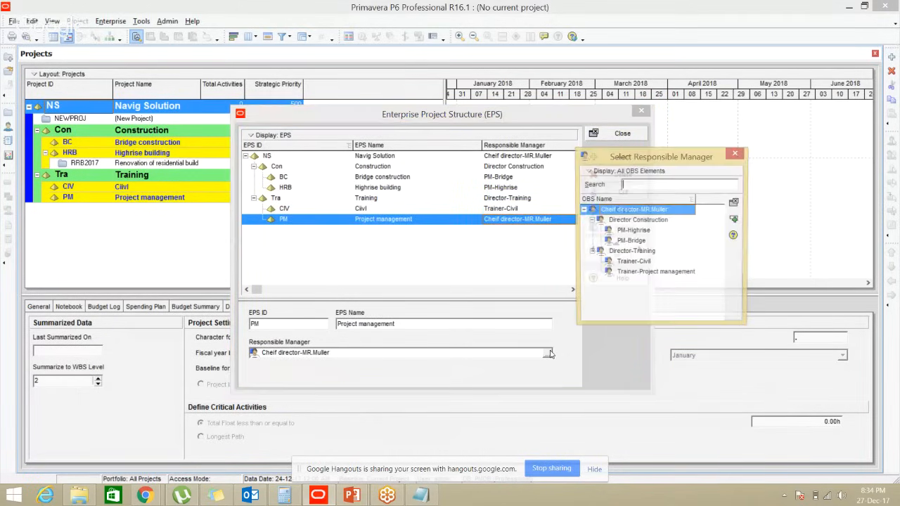
pyautogui.doubleClick(639, 272)
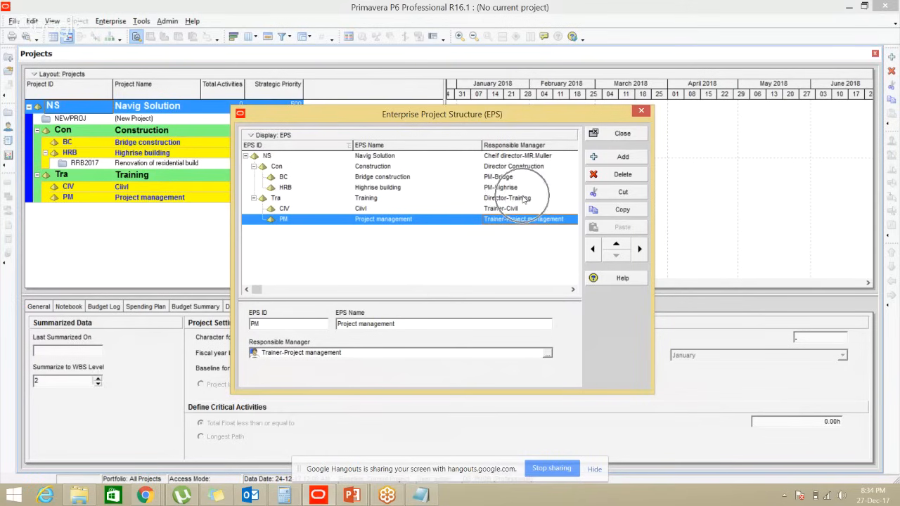
pyautogui.click(259, 136)
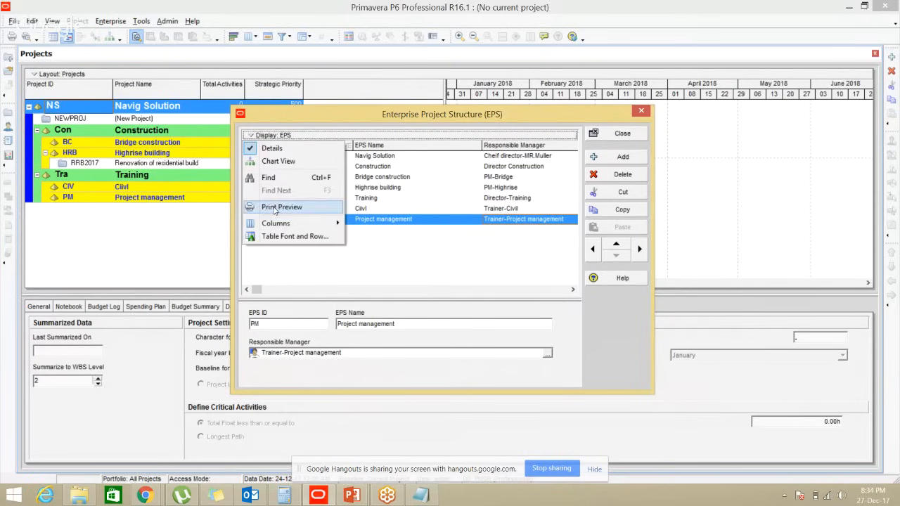
# View the EPS in Chart View, select Construction, switch back to Table View, and close
pyautogui.click(287, 168)
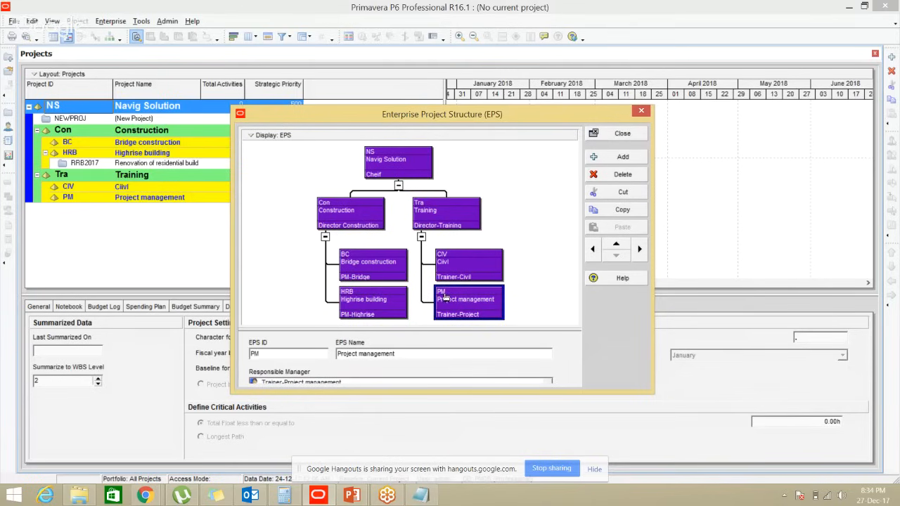
pyautogui.click(341, 220)
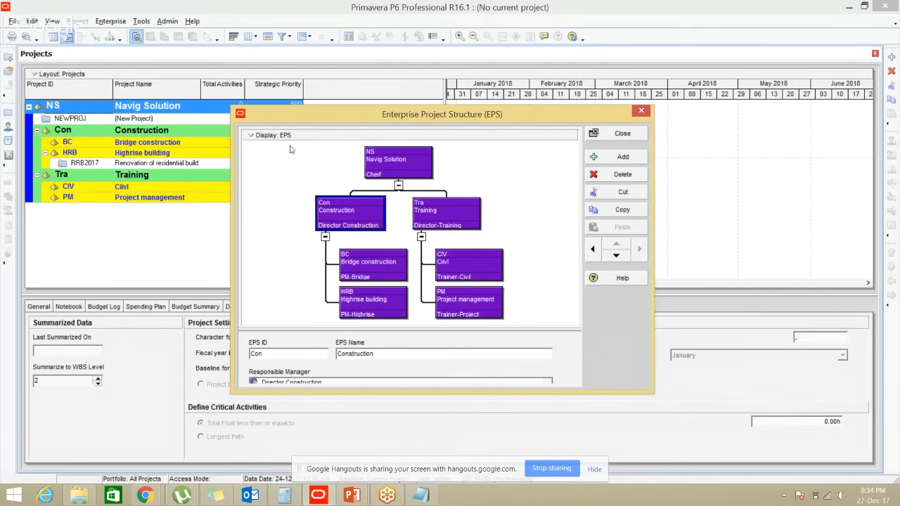
pyautogui.click(266, 135)
pyautogui.click(270, 163)
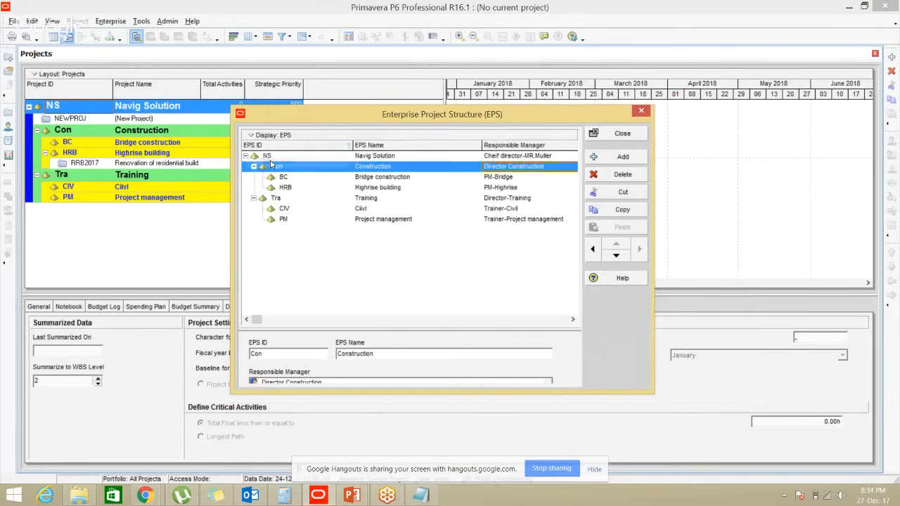
pyautogui.click(623, 134)
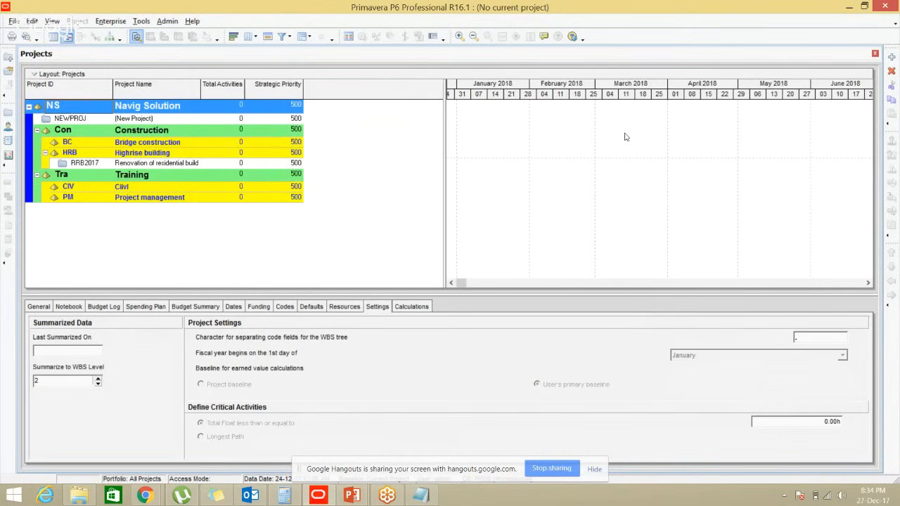
# Highlight the obs, eps and Calendar lines in the SYLLABUS notes, then minimise Notepad
pyautogui.click(421, 495)
pyautogui.moveTo(68, 118); pyautogui.dragTo(22, 98)
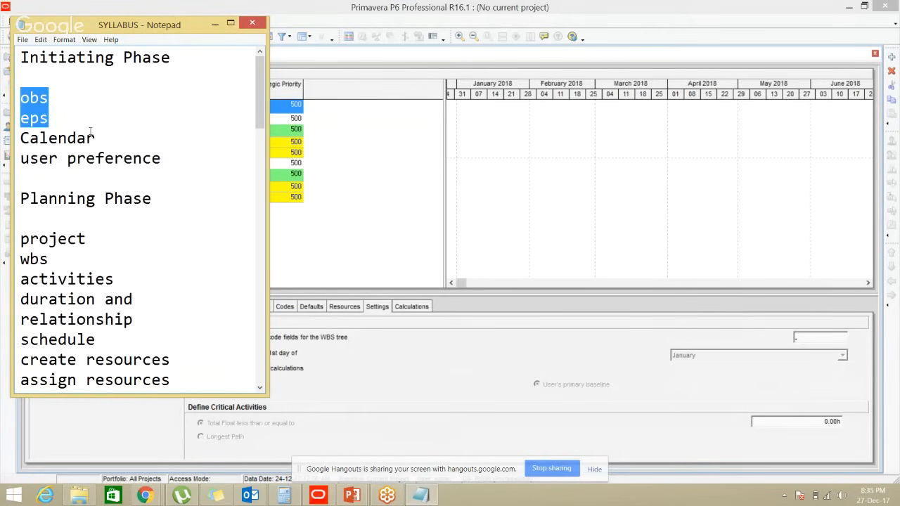
pyautogui.moveTo(94, 137); pyautogui.dragTo(22, 144)
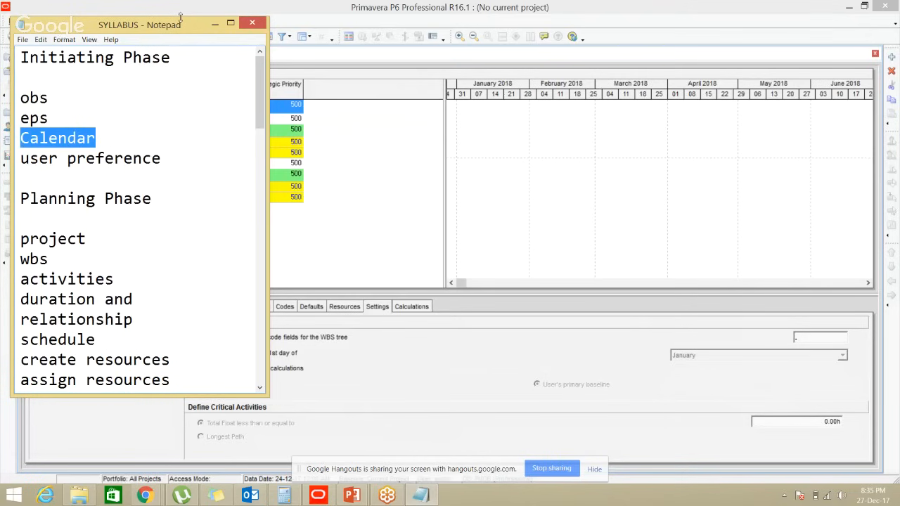
pyautogui.click(214, 23)
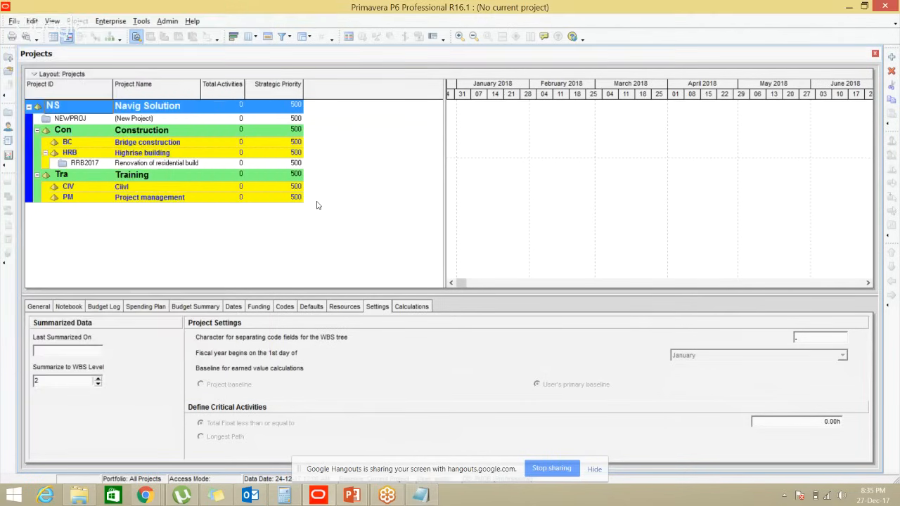
pyautogui.hotkey('alt', 'Tab')
pyautogui.moveTo(158, 496)
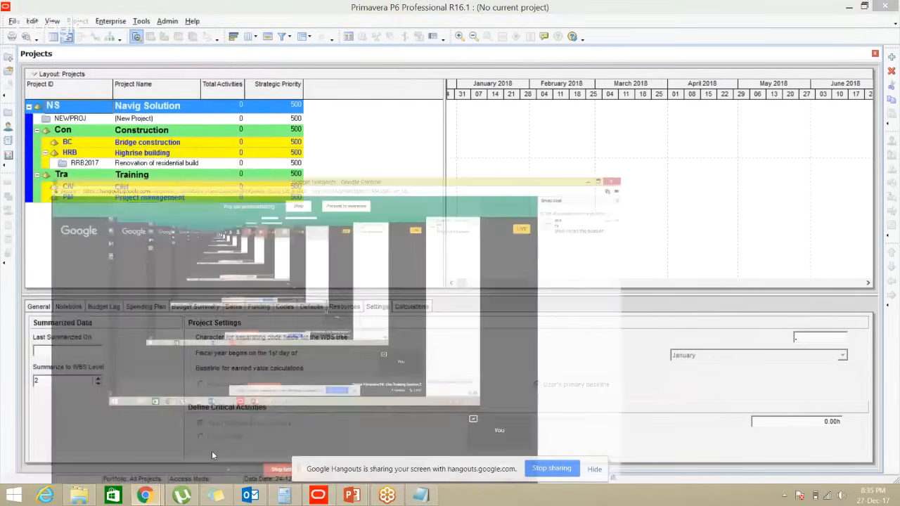
pyautogui.click(212, 451)
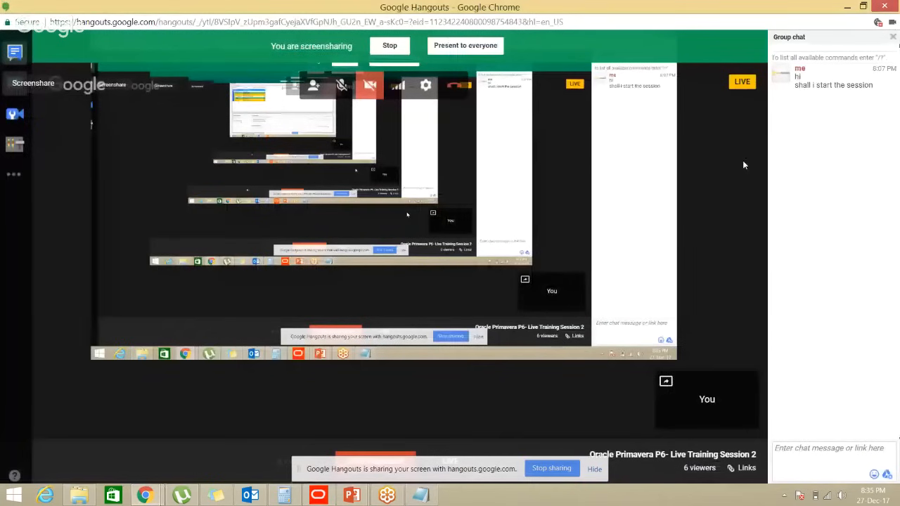
pyautogui.click(848, 5)
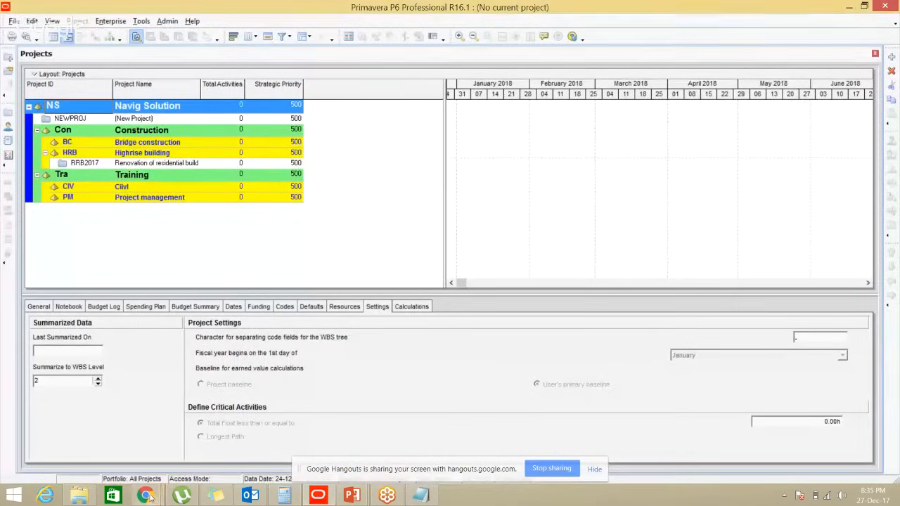
pyautogui.moveTo(144, 494)
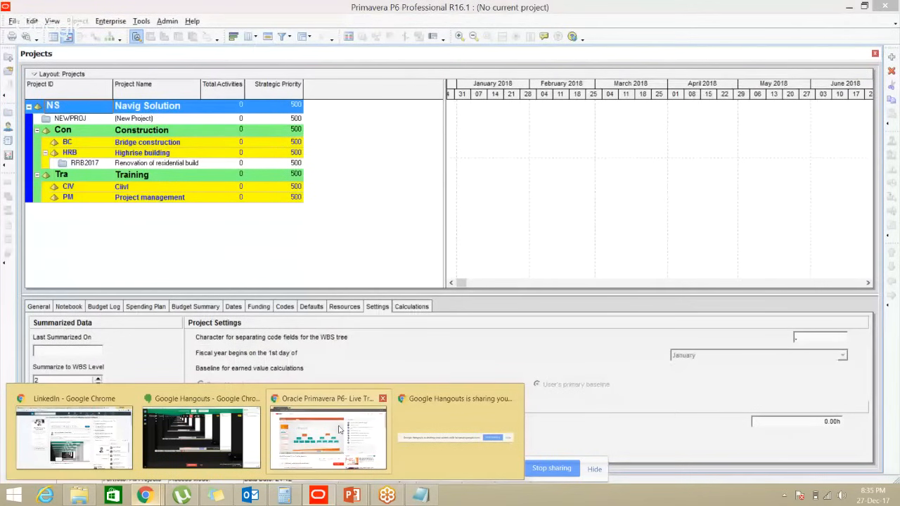
pyautogui.moveTo(102, 420)
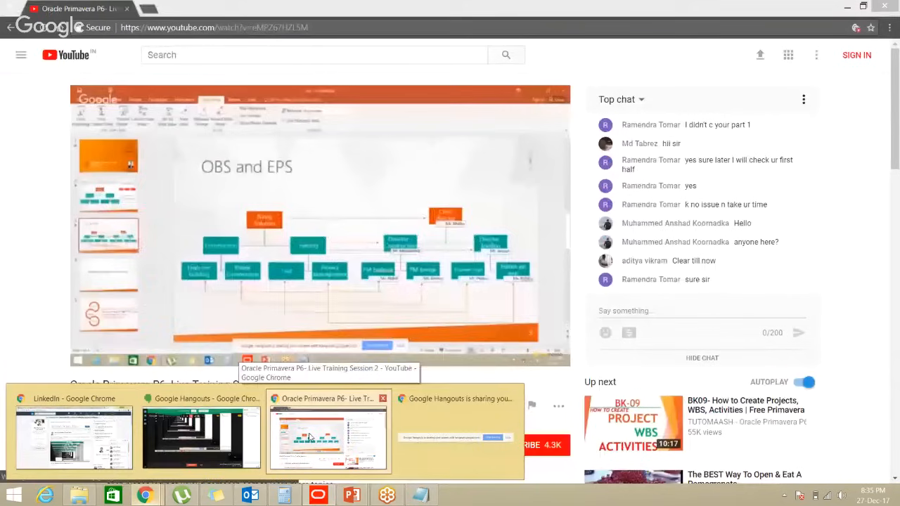
# Open the Oracle Primavera live training stream and reload the page
pyautogui.click(307, 436)
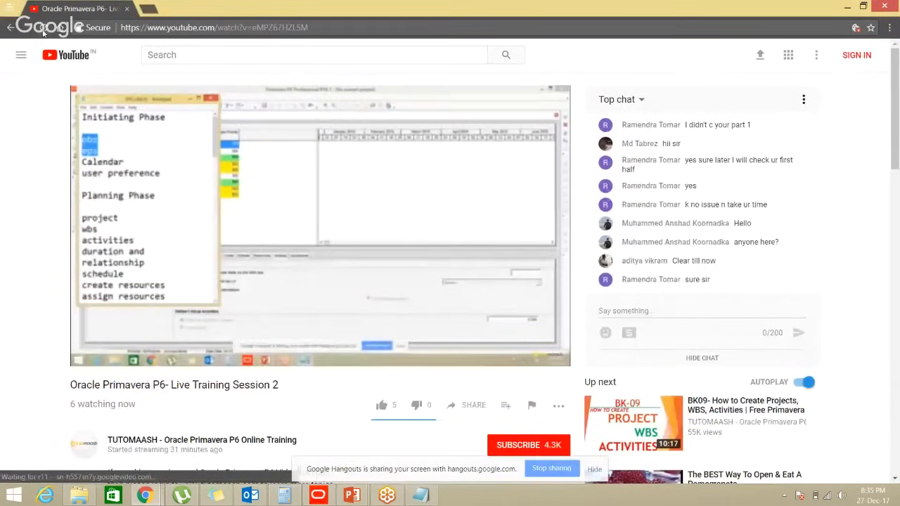
pyautogui.click(43, 32)
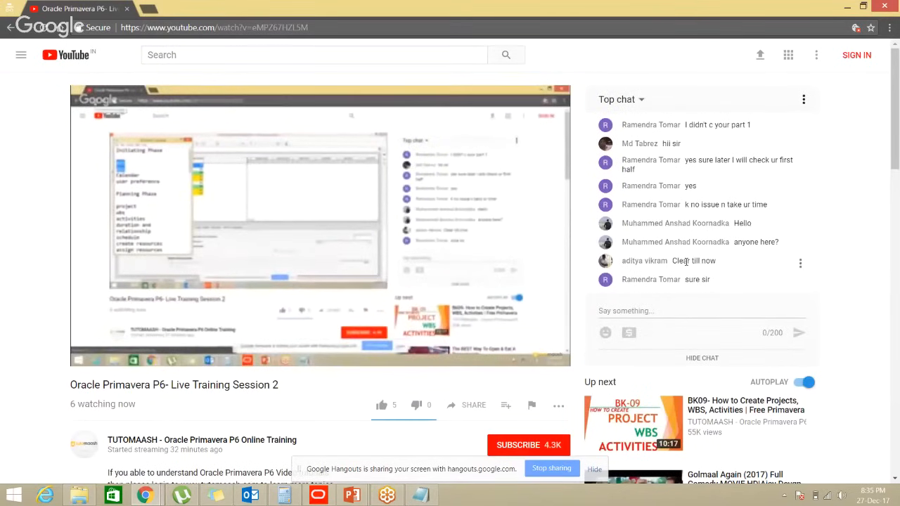
pyautogui.scroll(-4, 685, 261)
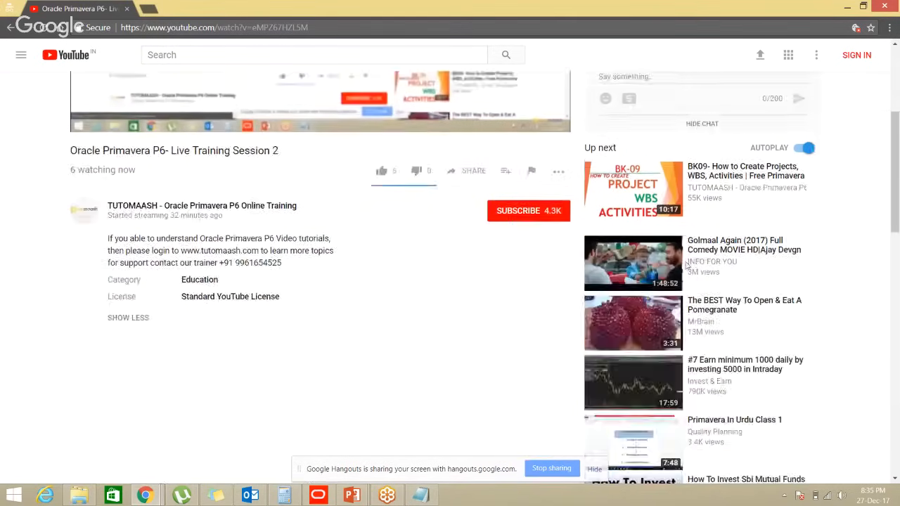
pyautogui.scroll(4, 686, 262)
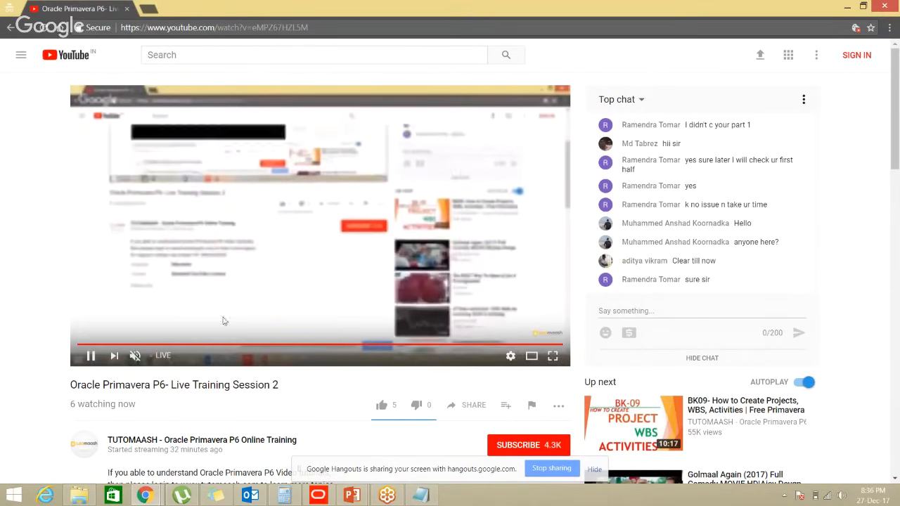
# Minimise Chrome and bring up the BK06 EPS folder in File Explorer
pyautogui.click(846, 7)
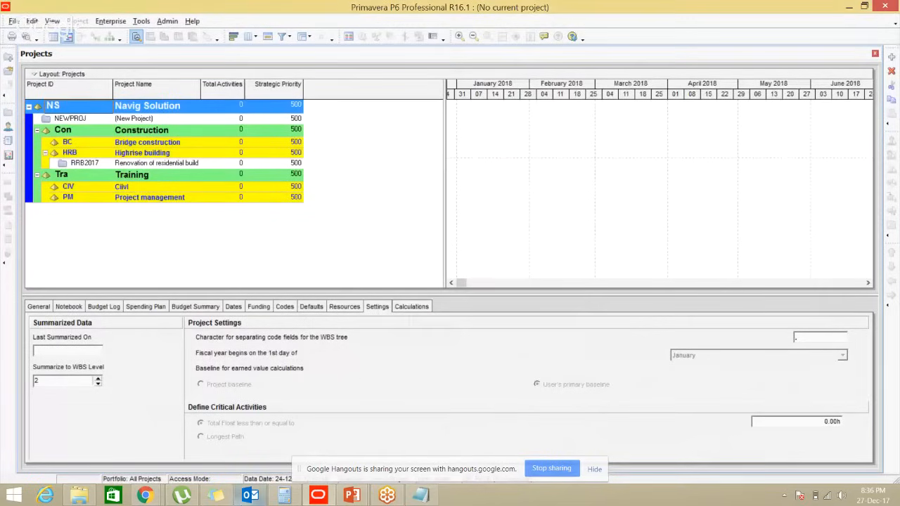
pyautogui.moveTo(182, 495)
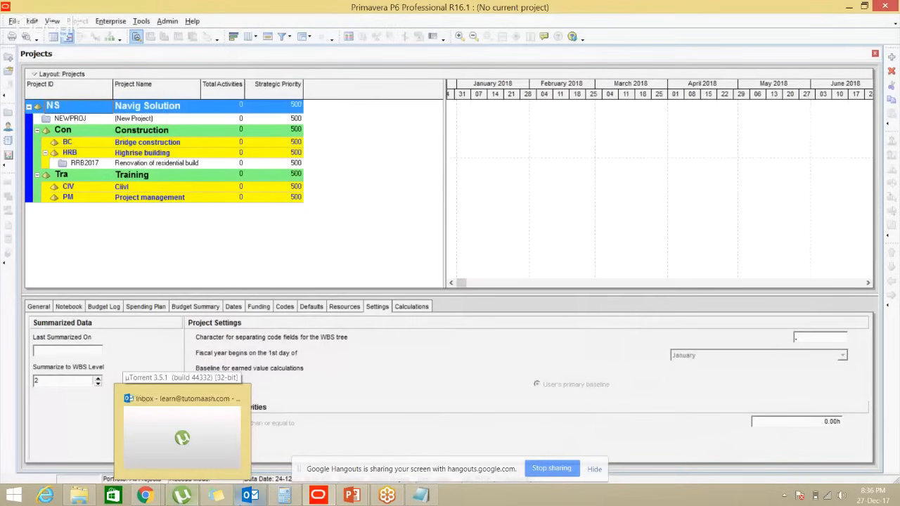
pyautogui.click(78, 495)
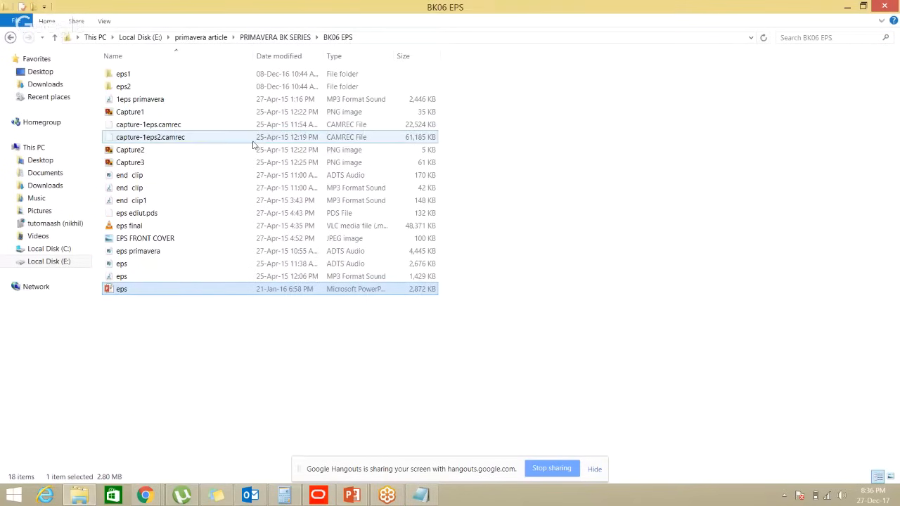
# Open CALENDAR from the BK08 CALENDAR folder and present it from the current Calendar slide
pyautogui.click(275, 37)
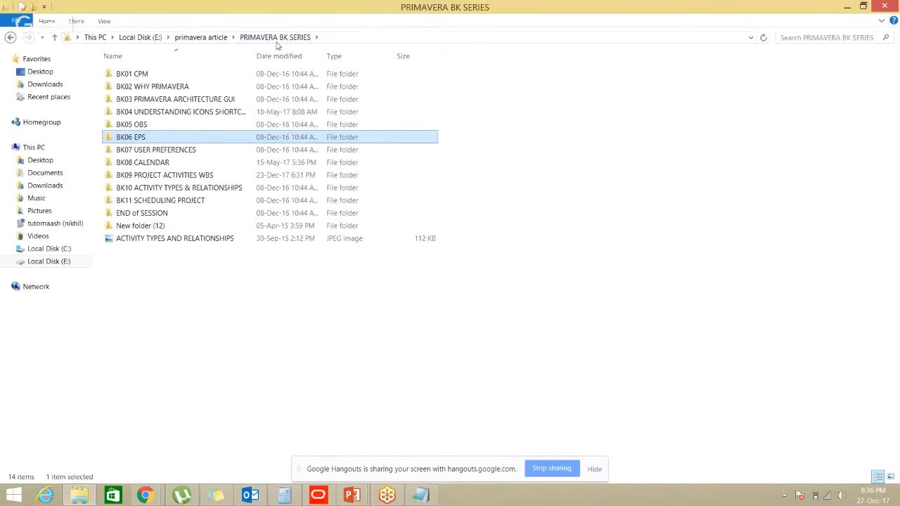
pyautogui.click(183, 164)
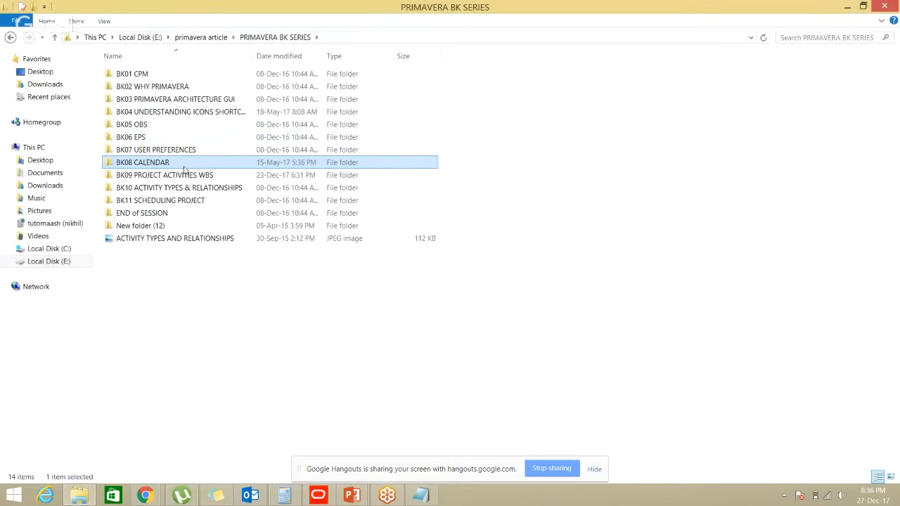
pyautogui.click(183, 167)
pyautogui.doubleClick(202, 167)
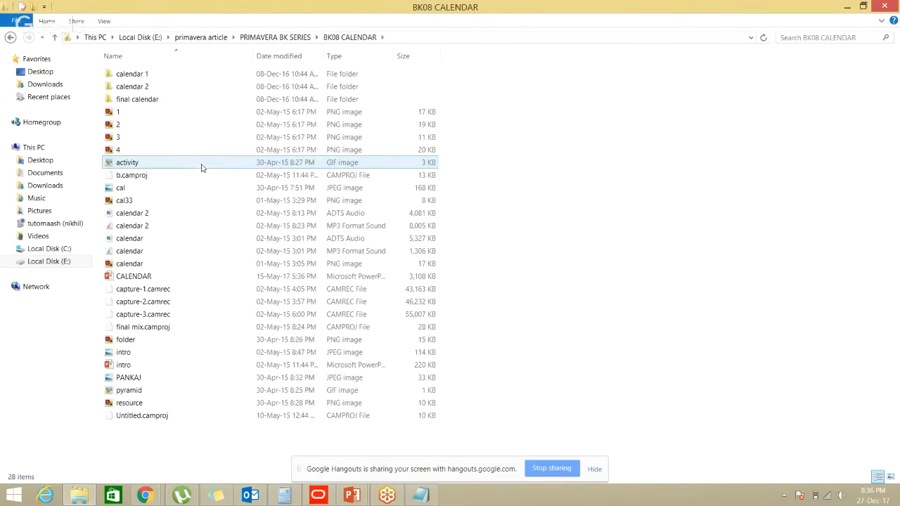
pyautogui.click(181, 279)
pyautogui.doubleClick(181, 281)
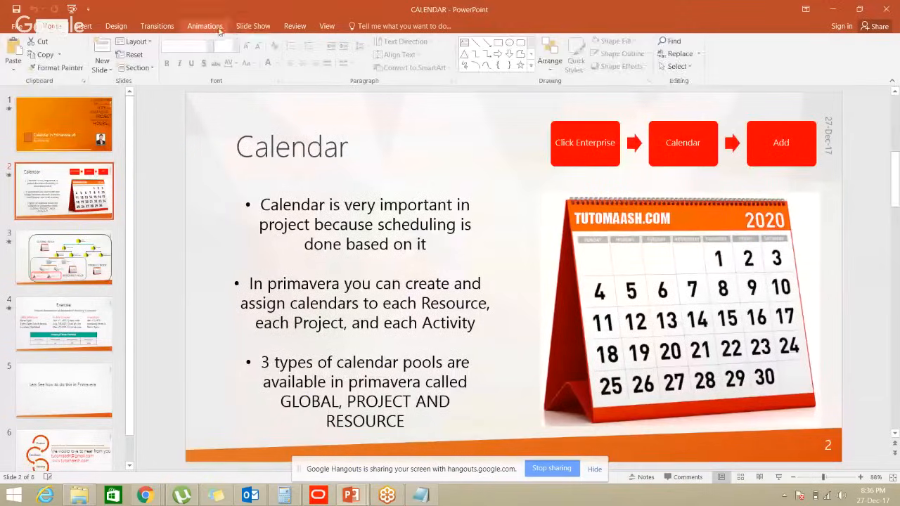
pyautogui.click(242, 28)
pyautogui.click(68, 55)
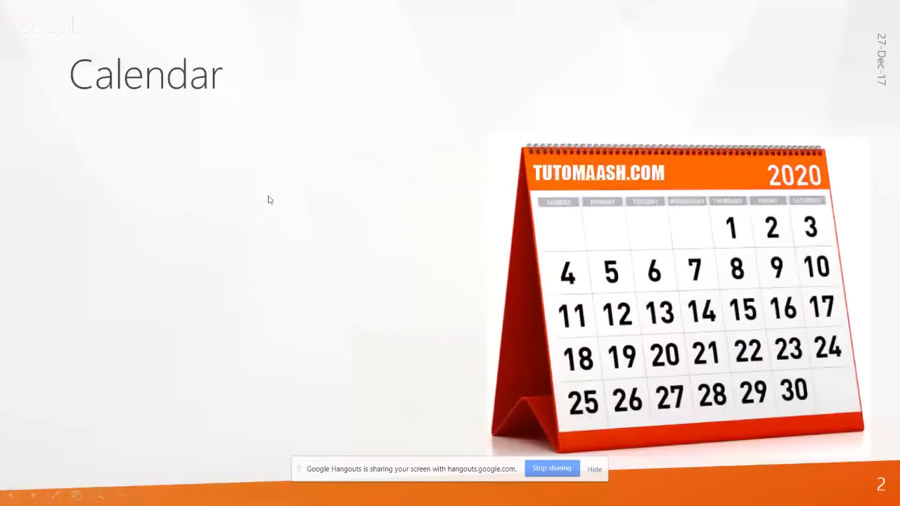
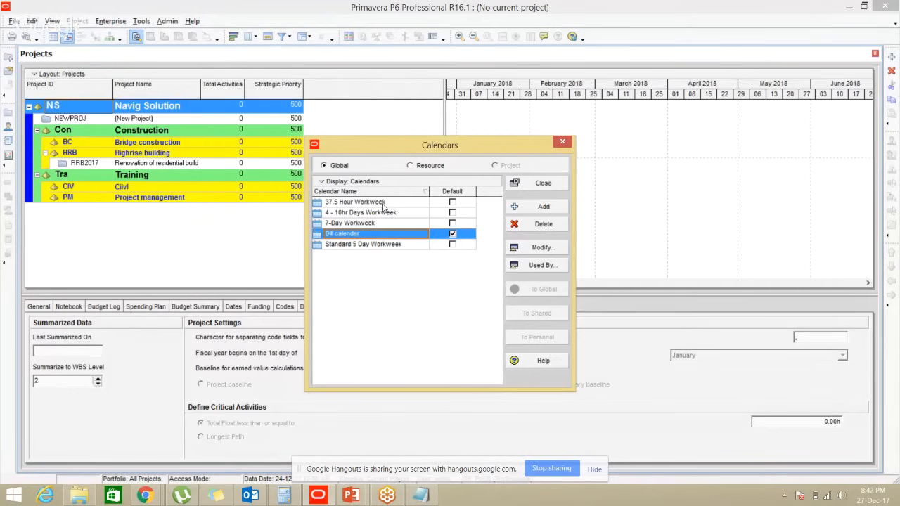
pyautogui.click(383, 204)
pyautogui.click(379, 213)
pyautogui.click(378, 223)
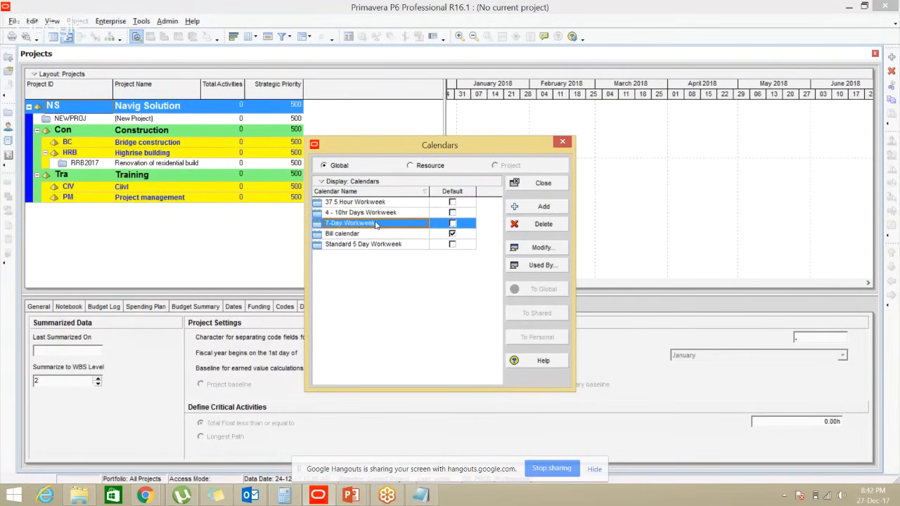
pyautogui.click(373, 246)
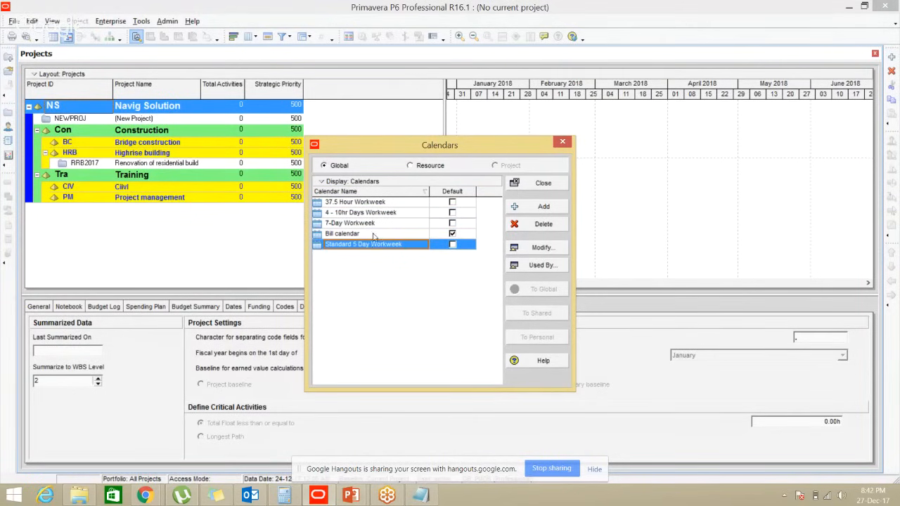
pyautogui.click(375, 203)
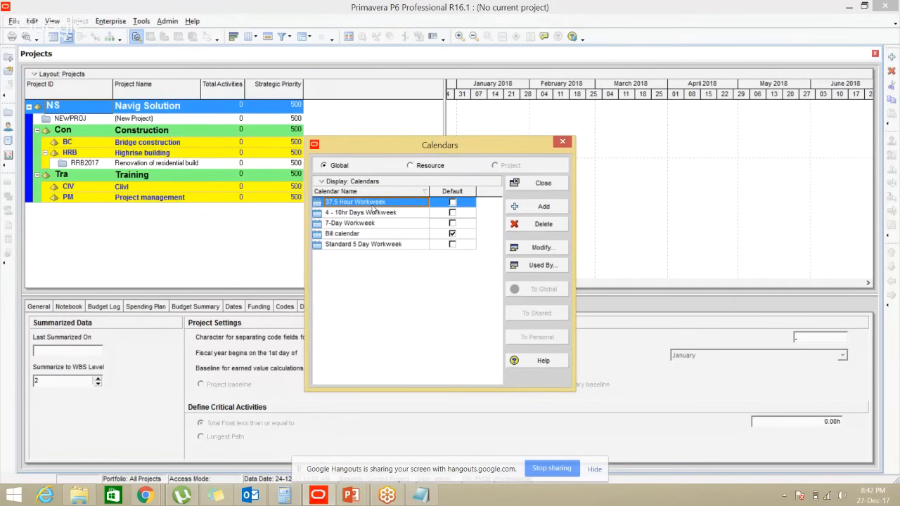
pyautogui.click(371, 214)
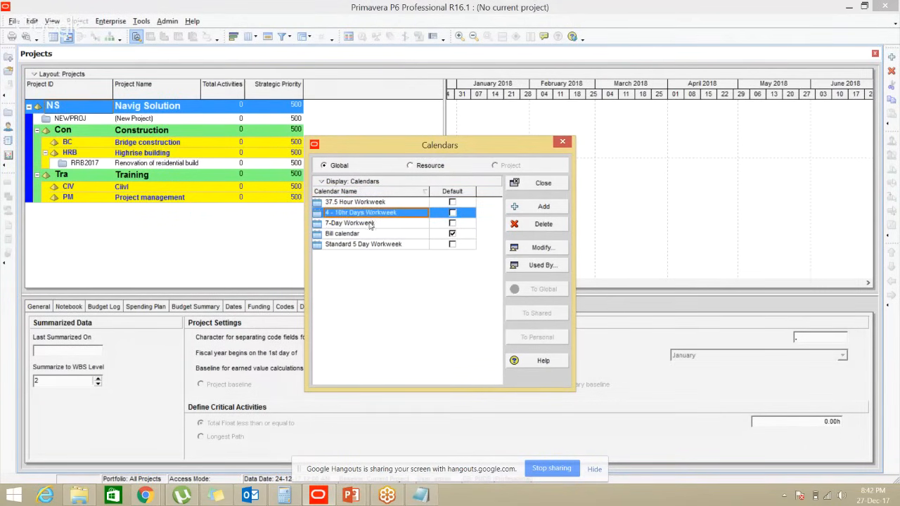
pyautogui.click(369, 222)
pyautogui.click(369, 244)
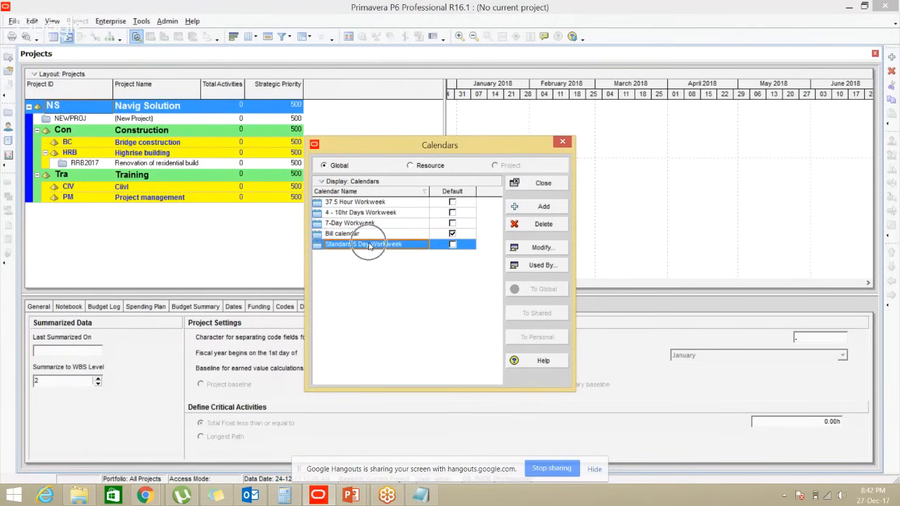
pyautogui.click(367, 223)
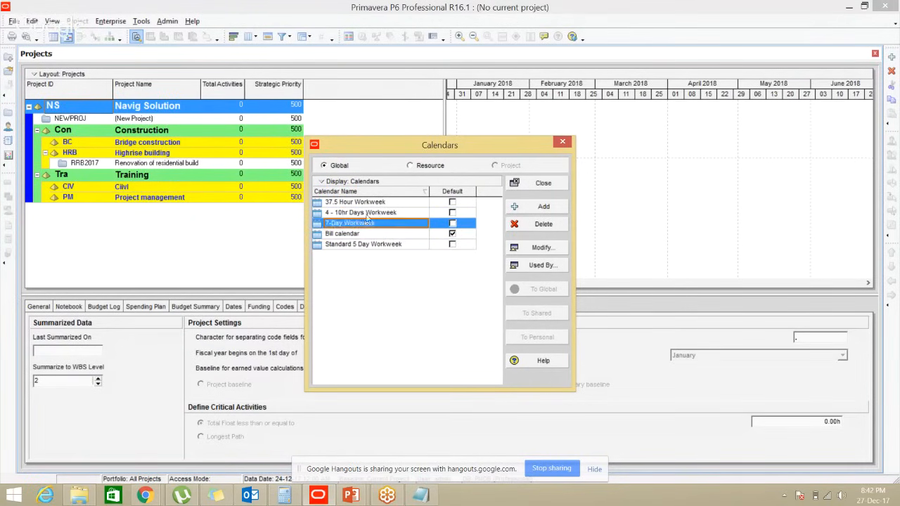
pyautogui.click(371, 213)
pyautogui.click(373, 205)
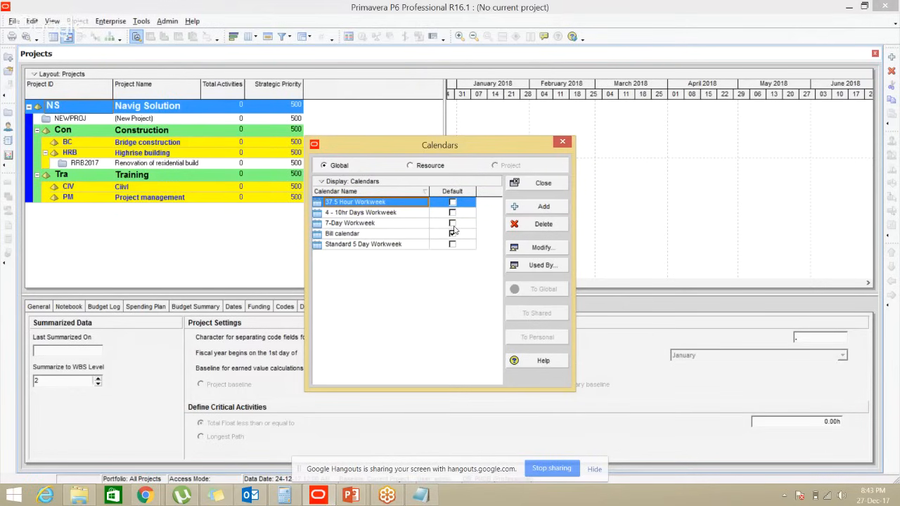
pyautogui.click(334, 169)
pyautogui.click(495, 169)
pyautogui.press('ctrl')
pyautogui.press('ctrl')
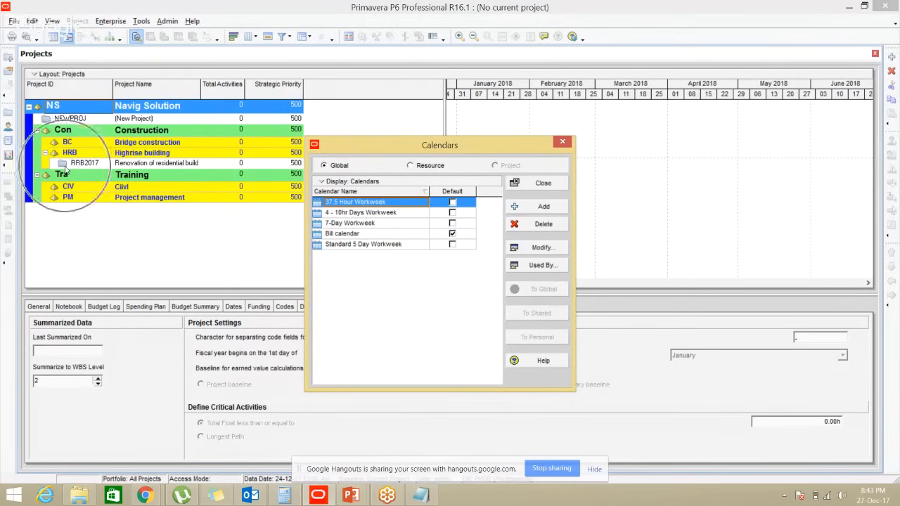
pyautogui.press('ctrl')
pyautogui.press('ctrl')
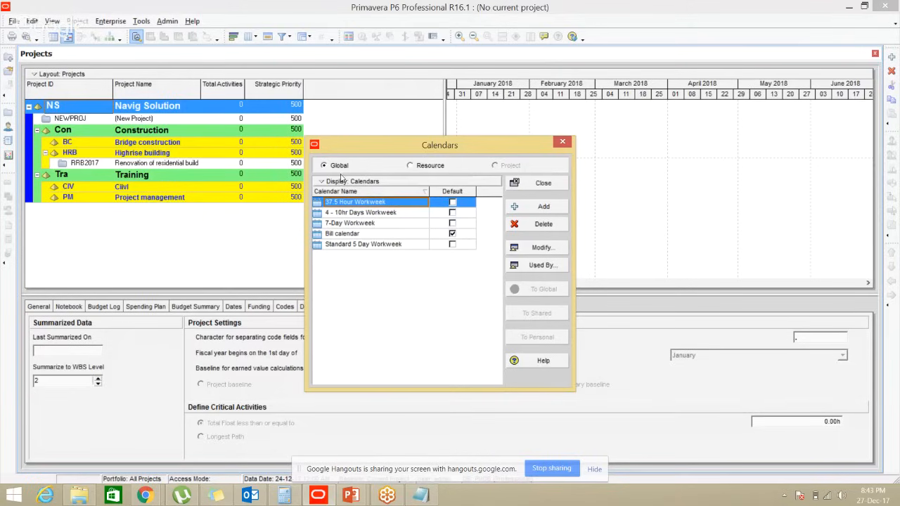
pyautogui.click(419, 169)
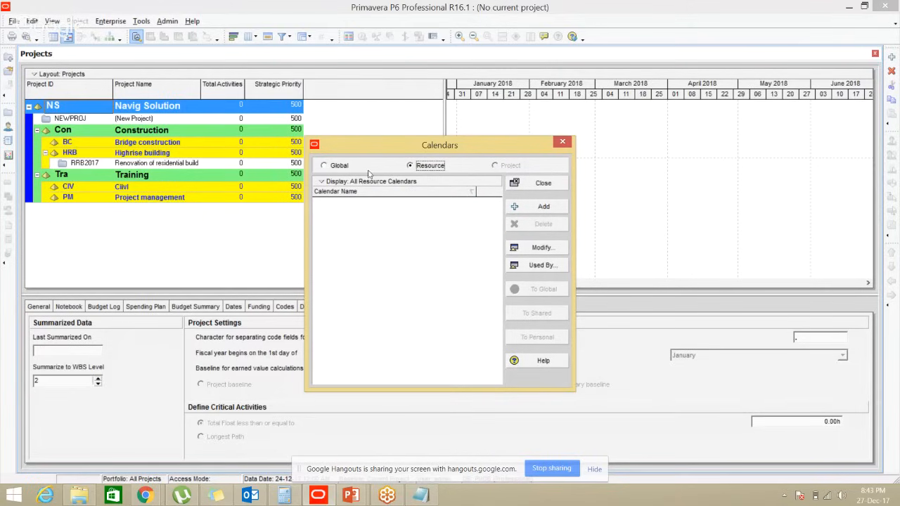
pyautogui.click(339, 166)
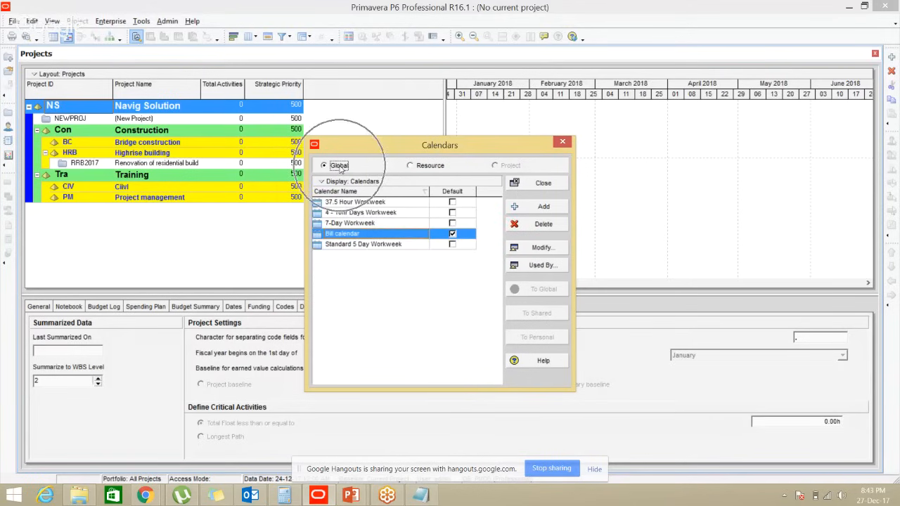
# Add a new global calendar copied from the Standard 5 Day Workweek calendar
pyautogui.click(527, 211)
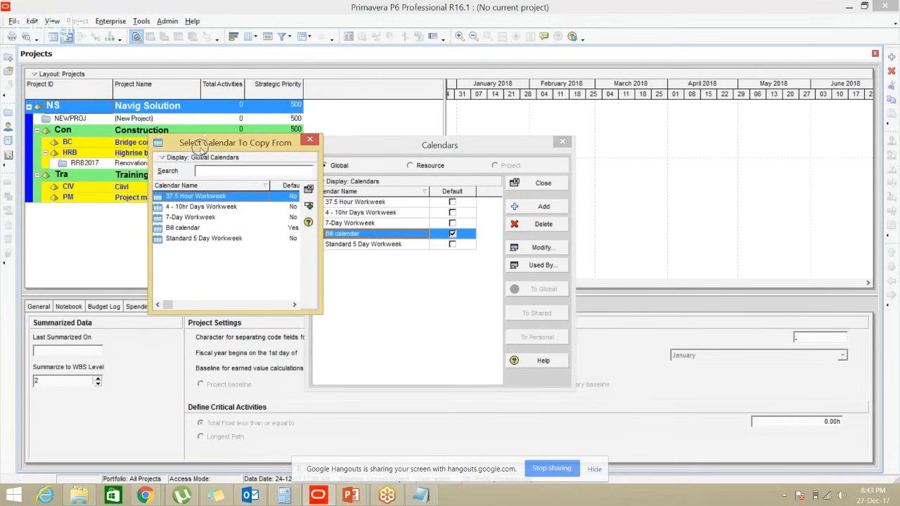
pyautogui.moveTo(210, 149); pyautogui.dragTo(380, 282)
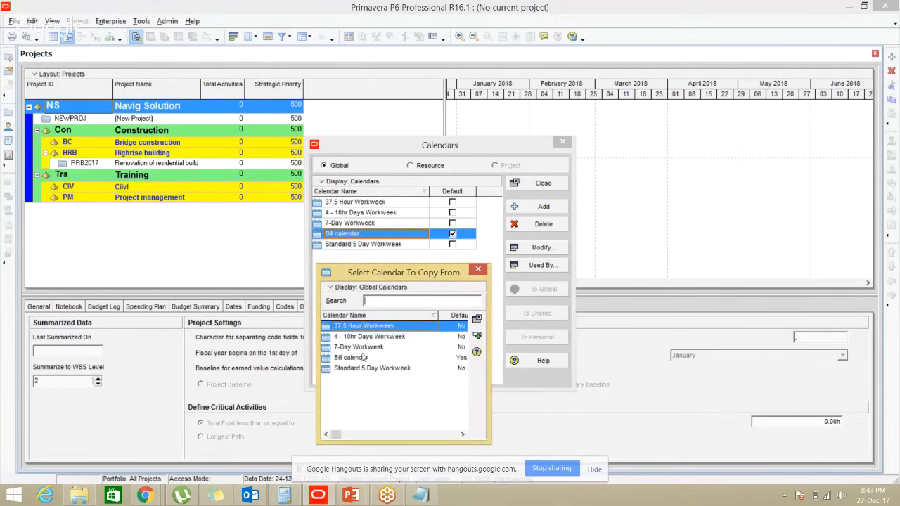
pyautogui.click(361, 358)
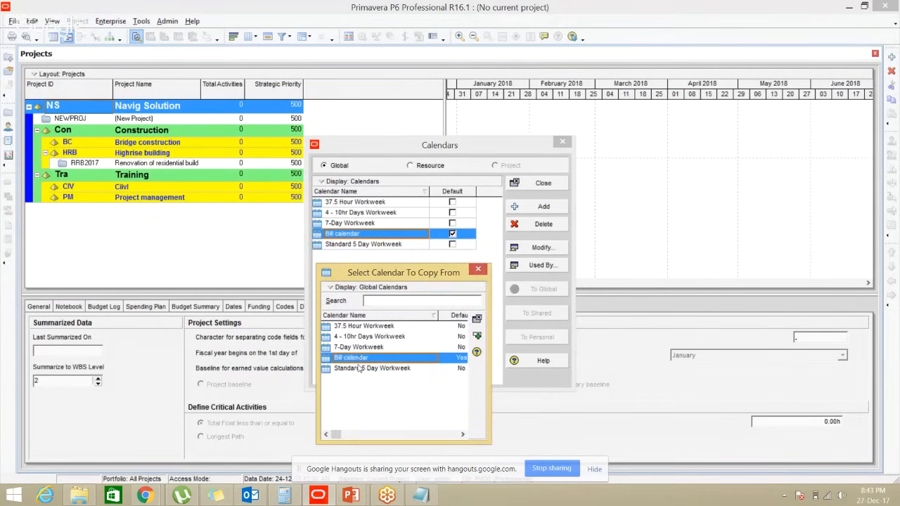
pyautogui.click(361, 368)
pyautogui.press('ctrl')
pyautogui.press('ctrl')
pyautogui.press('ctrl')
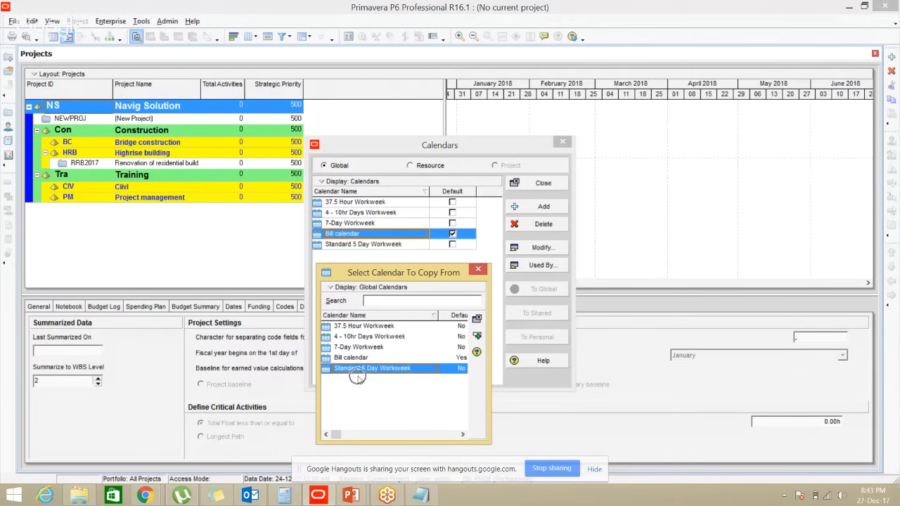
pyautogui.press('ctrl')
pyautogui.press('ctrl')
pyautogui.press('ctrl')
pyautogui.press('ctrl')
pyautogui.press('ctrl')
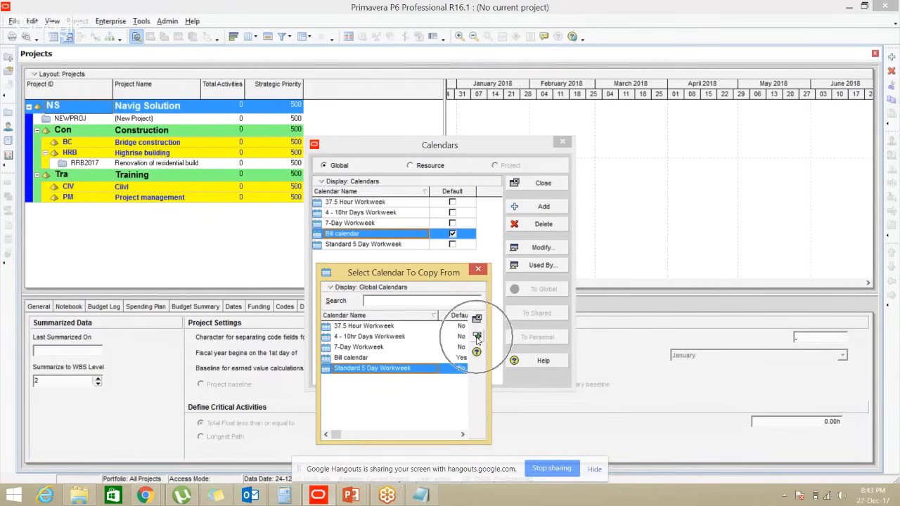
pyautogui.click(476, 338)
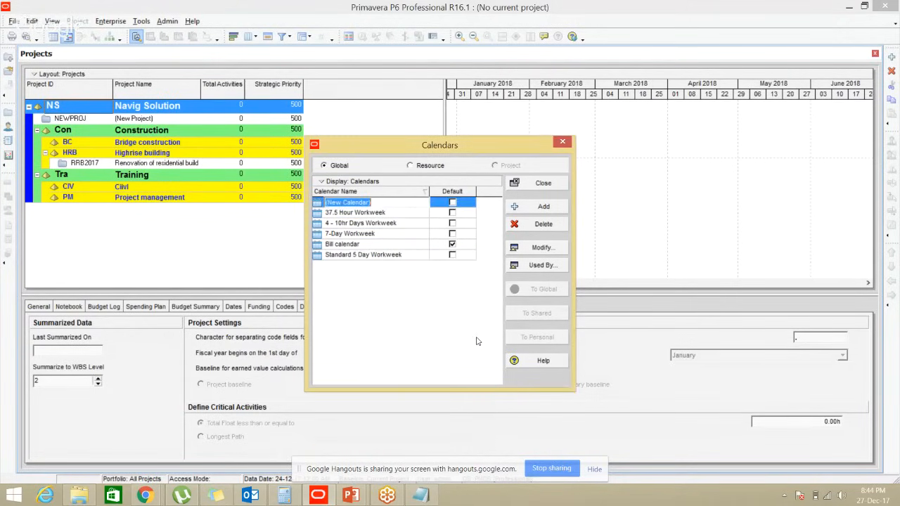
# Rename the new calendar to 'Renovation building calendar'
pyautogui.click(377, 202)
pyautogui.moveTo(378, 202); pyautogui.dragTo(320, 202)
pyautogui.write('L')
pyautogui.write('alends')
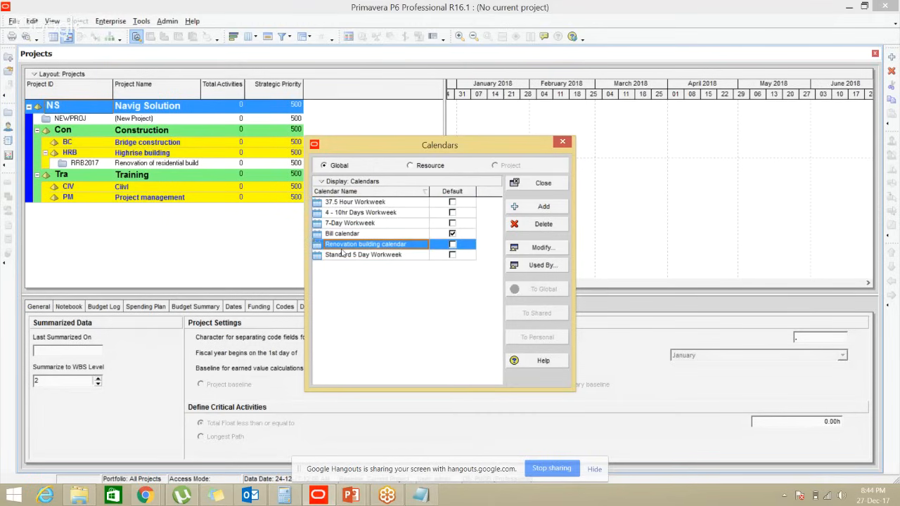
pyautogui.click(350, 247)
# Make Renovation building calendar the default global calendar in place of Bill calendar
pyautogui.click(453, 245)
pyautogui.press('Return')
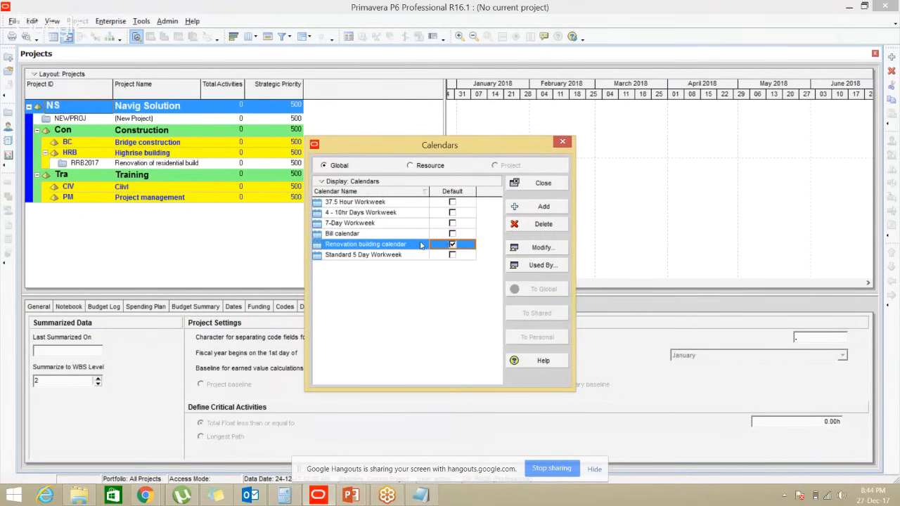
pyautogui.press('ctrl')
pyautogui.press('ctrl')
pyautogui.press('ctrl')
pyautogui.press('ctrl')
pyautogui.press('ctrl')
pyautogui.press('ctrl')
pyautogui.press('ctrl')
pyautogui.doubleClick(388, 248)
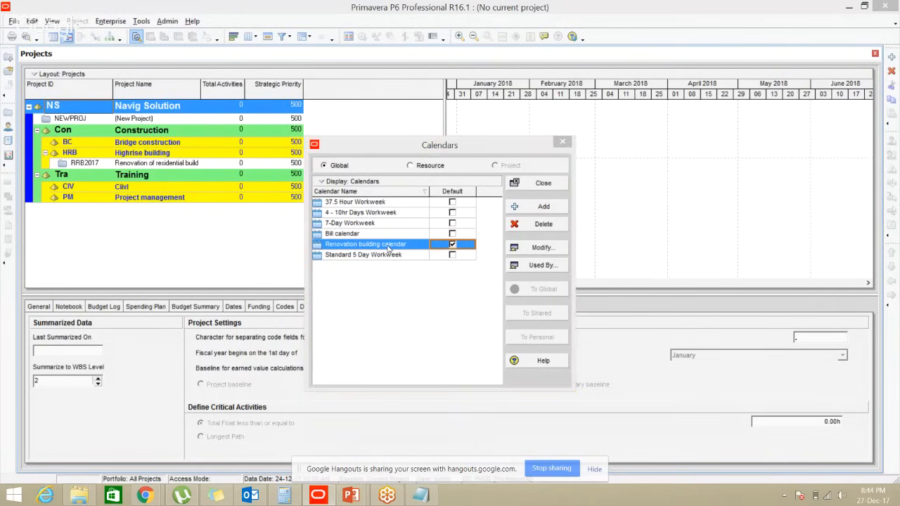
pyautogui.hotkey('alt', 'Tab')
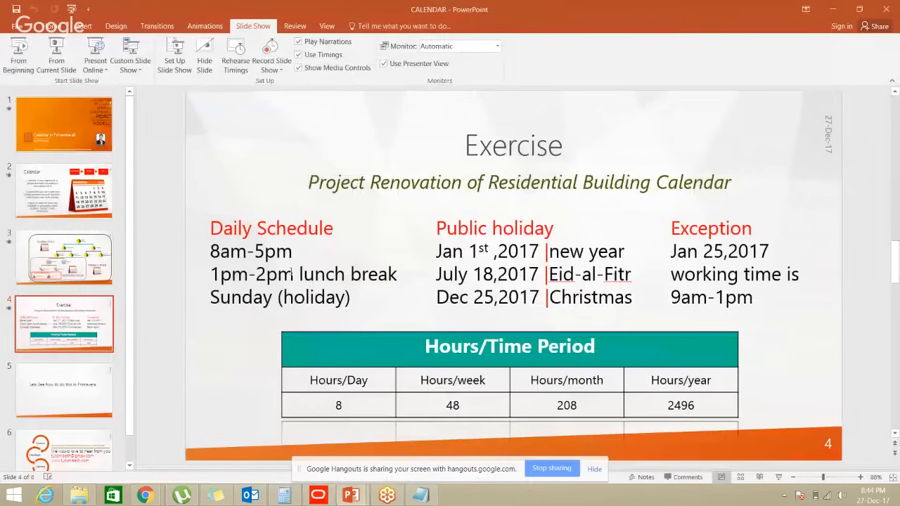
pyautogui.hotkey('alt', 'Tab')
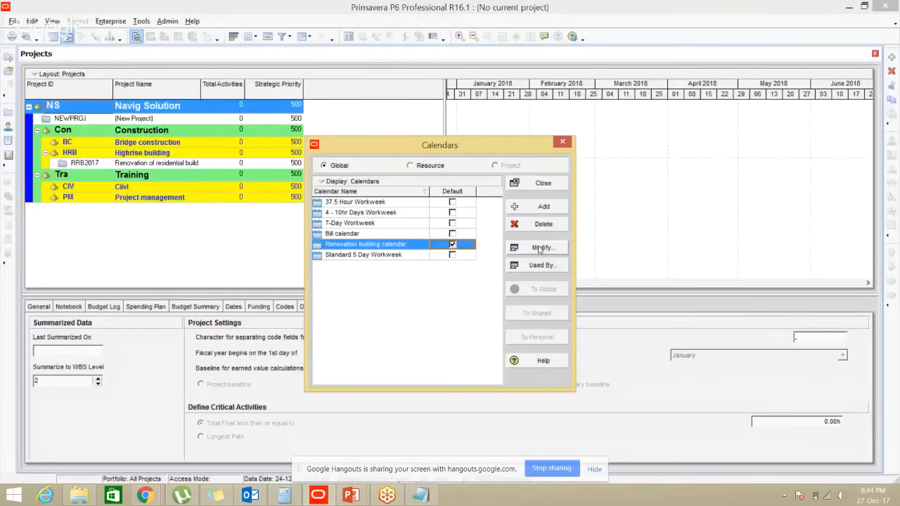
# Open Renovation building calendar for editing and inspect December 2017 day work hours
pyautogui.click(540, 249)
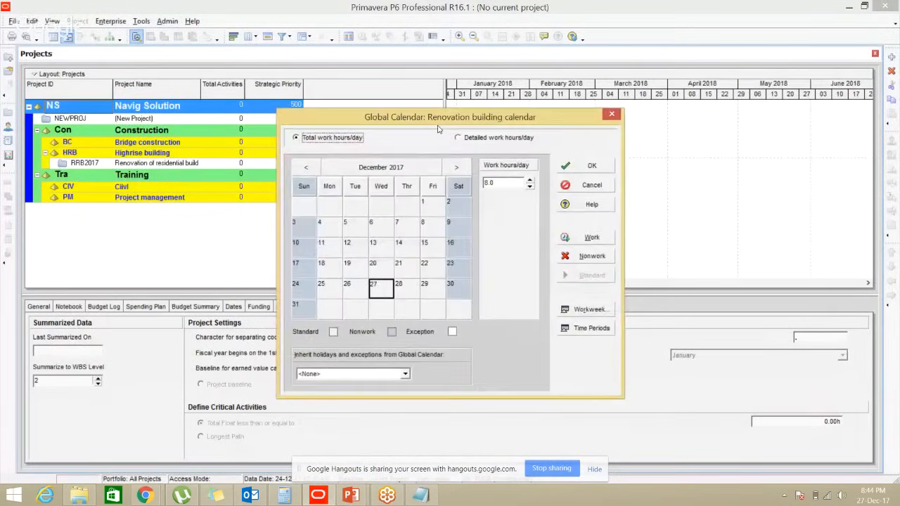
pyautogui.moveTo(438, 118); pyautogui.dragTo(442, 109)
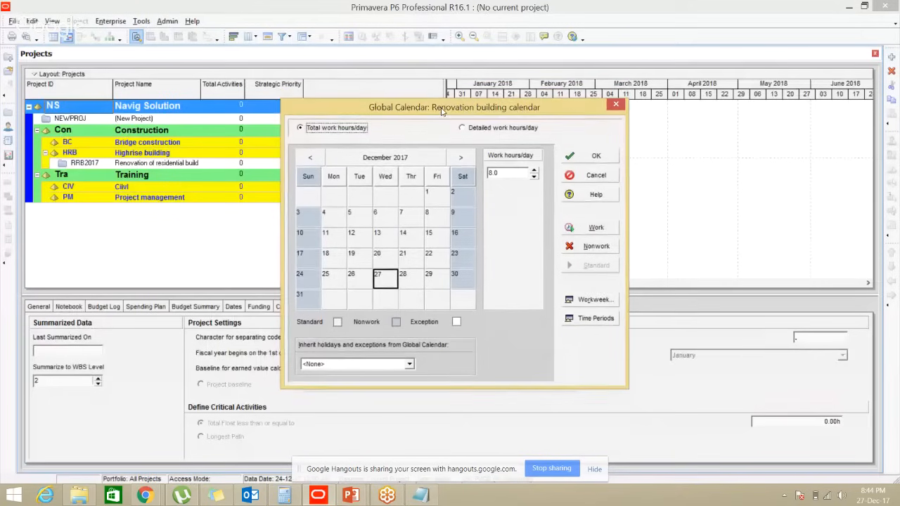
pyautogui.click(307, 220)
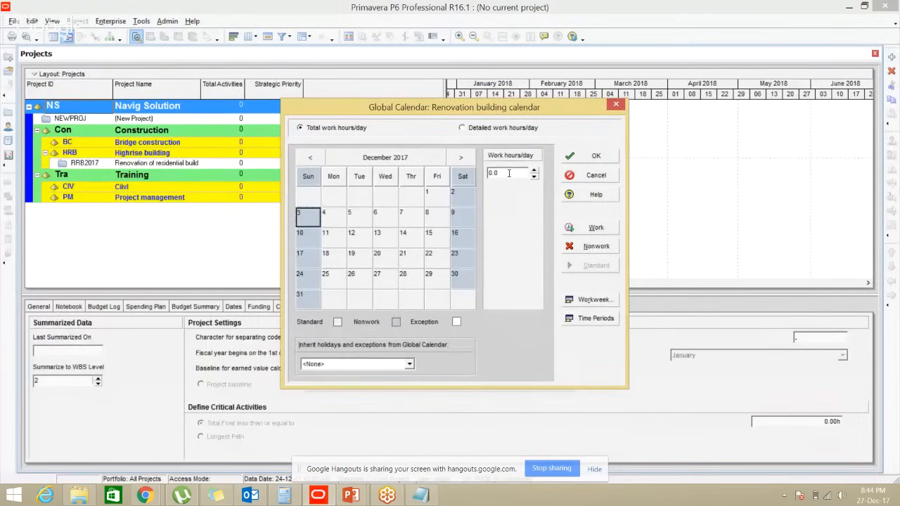
pyautogui.moveTo(509, 173); pyautogui.dragTo(471, 174)
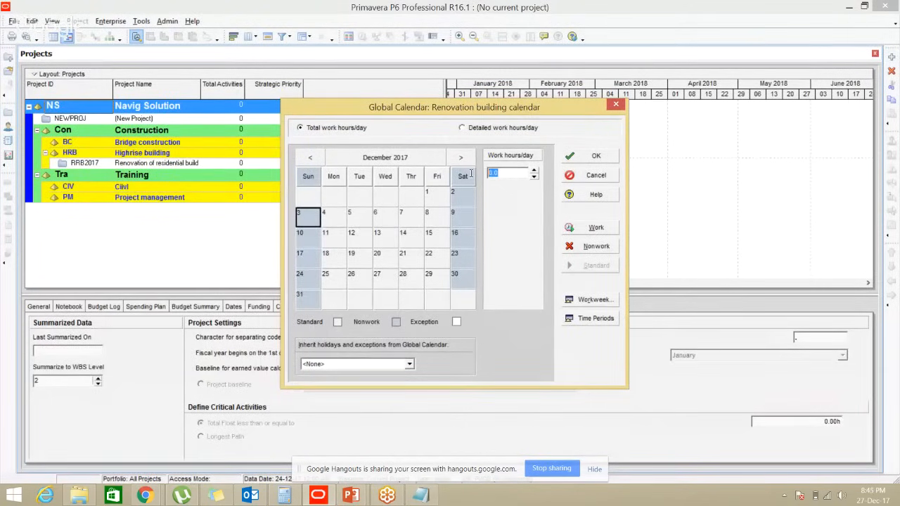
pyautogui.click(462, 213)
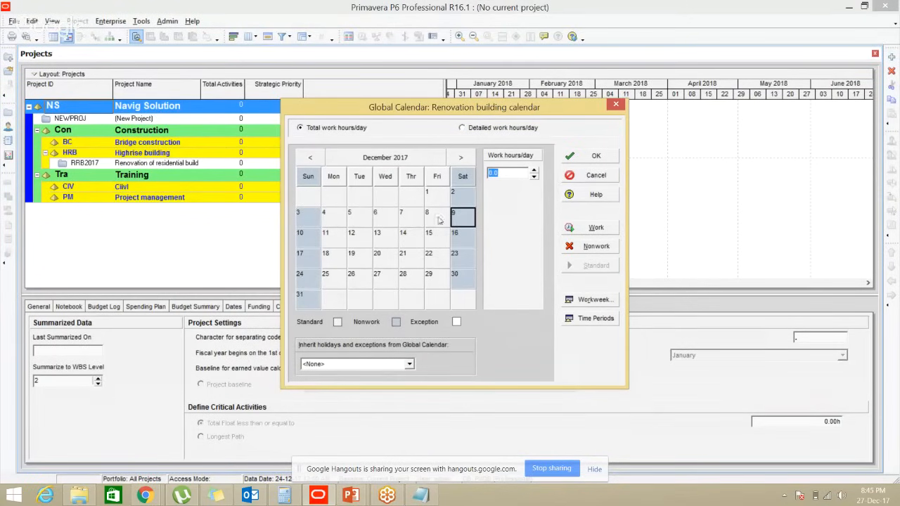
pyautogui.click(385, 240)
pyautogui.moveTo(496, 173); pyautogui.dragTo(480, 180)
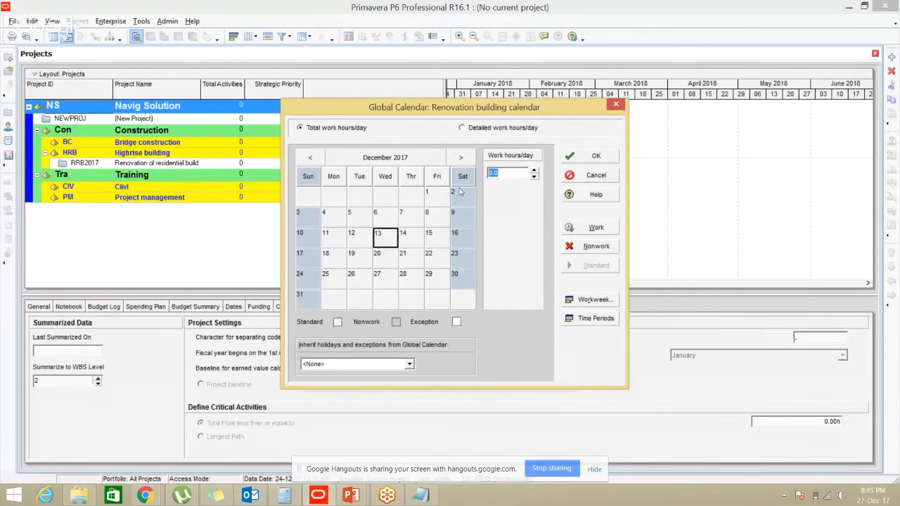
pyautogui.click(351, 239)
pyautogui.click(338, 238)
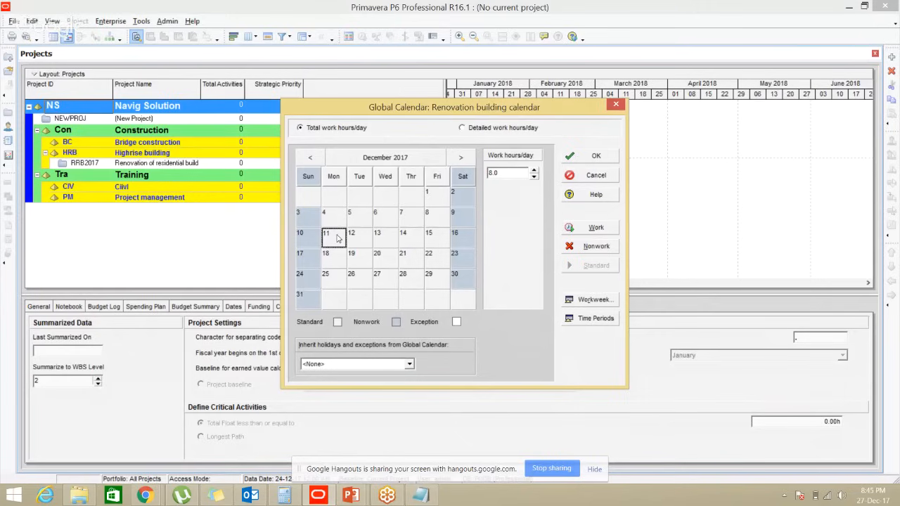
# Switch the calendar editor to Detailed work hours/day
pyautogui.hotkey('alt', 'Tab')
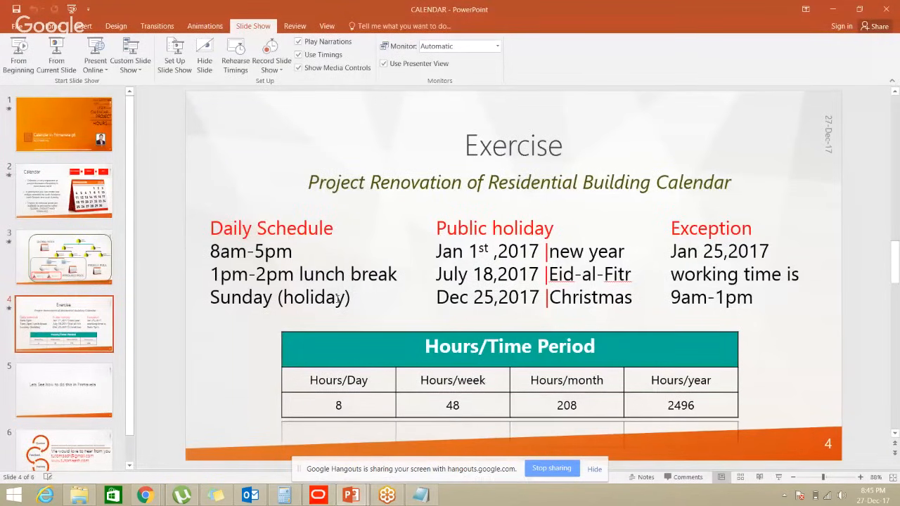
pyautogui.hotkey('alt', 'Tab')
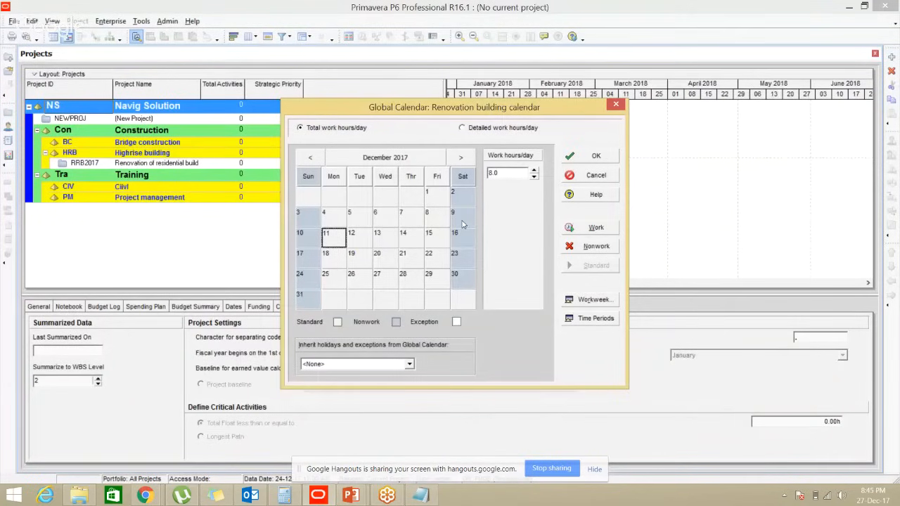
pyautogui.press('ctrl')
pyautogui.press('ctrl')
pyautogui.press('ctrl')
pyautogui.press('ctrl')
pyautogui.press('ctrl')
pyautogui.click(464, 128)
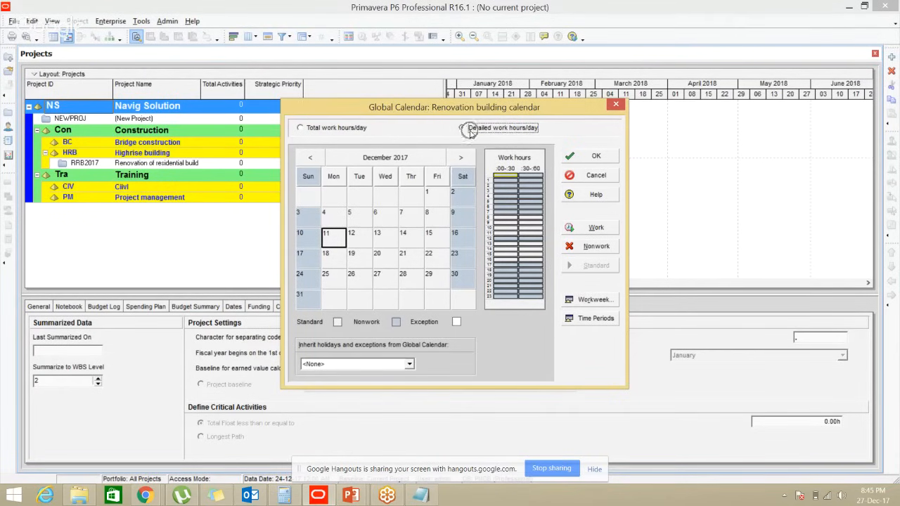
# Open the calendar's weekly standard work hours and inspect Sunday's half-hour slots
pyautogui.click(591, 300)
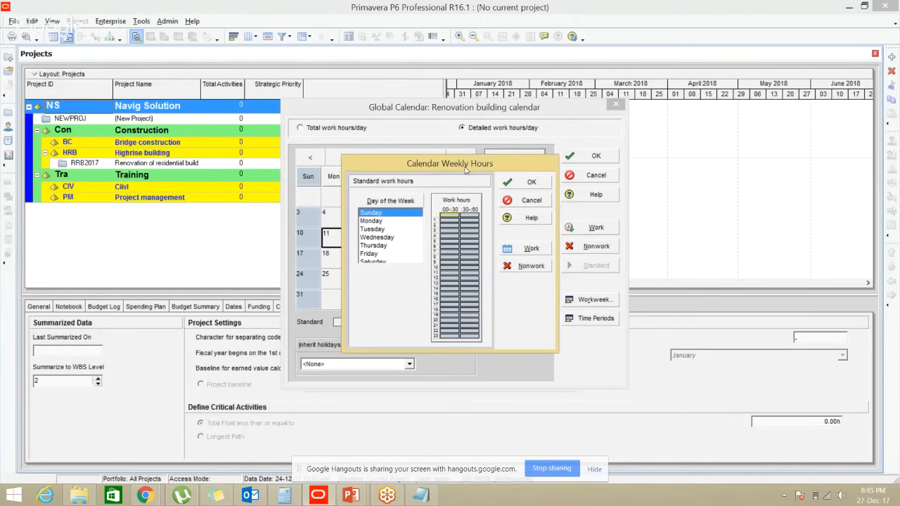
pyautogui.moveTo(465, 170); pyautogui.dragTo(476, 177)
pyautogui.click(471, 269)
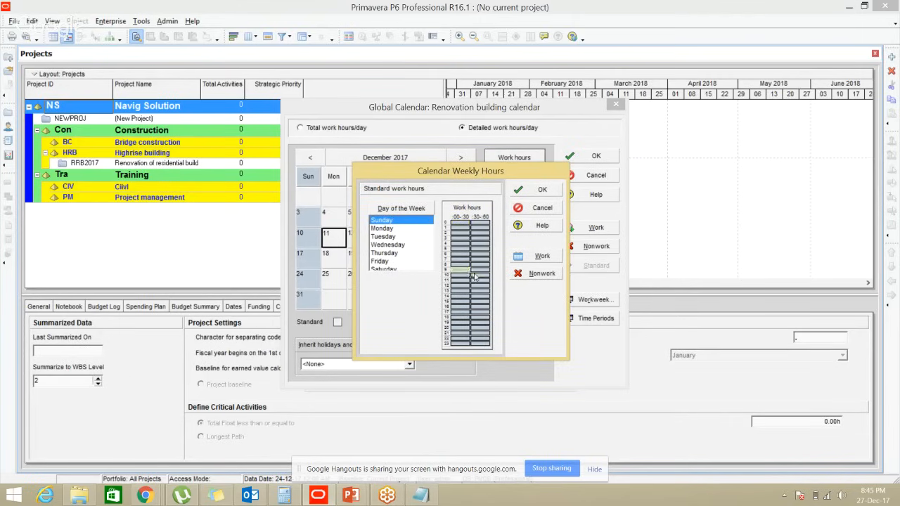
pyautogui.click(477, 300)
pyautogui.click(467, 308)
pyautogui.click(480, 312)
# Launch the Windows Magnifier from the start screen
pyautogui.click(13, 496)
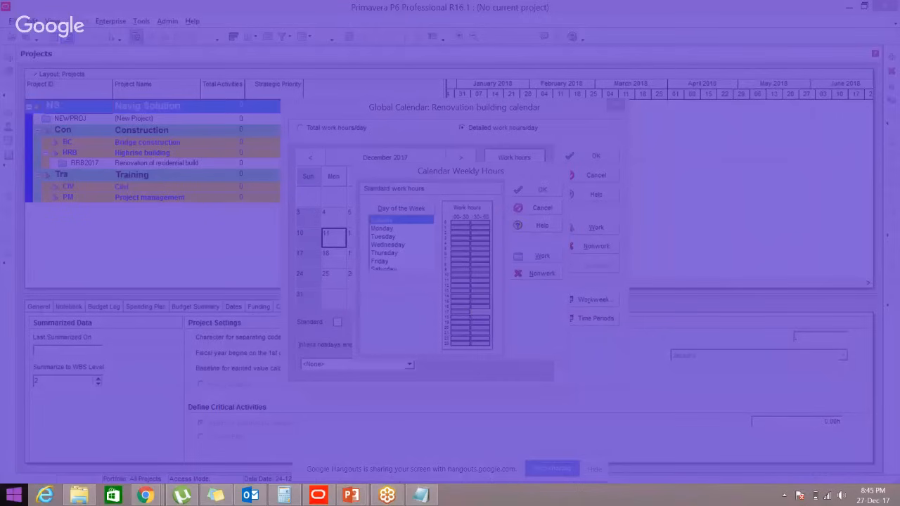
pyautogui.write('magnifier')
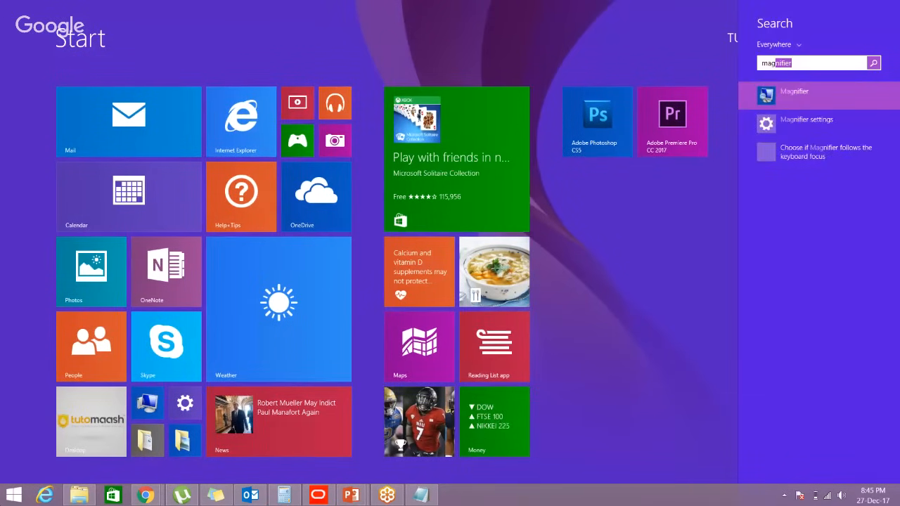
pyautogui.press('Return')
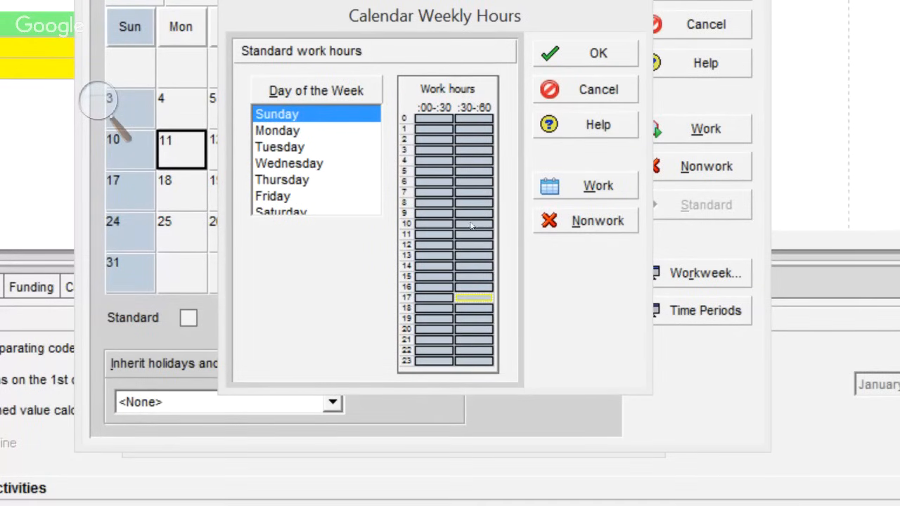
# Step through Sunday's half-hour slots from midnight to 23:00 under magnification
pyautogui.click(472, 226)
pyautogui.press('Down')
pyautogui.press('Right')
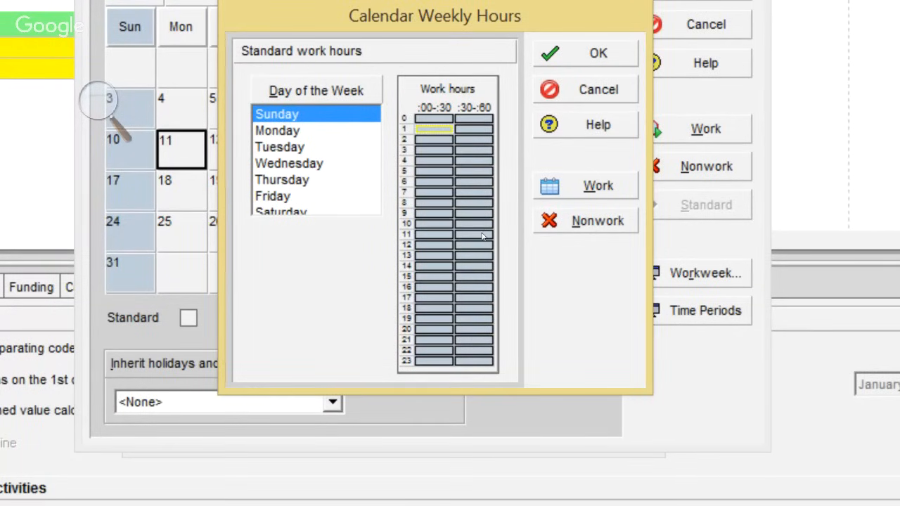
pyautogui.press('Down')
pyautogui.press('Down')
pyautogui.press('Down')
pyautogui.press('Left')
pyautogui.press('Right')
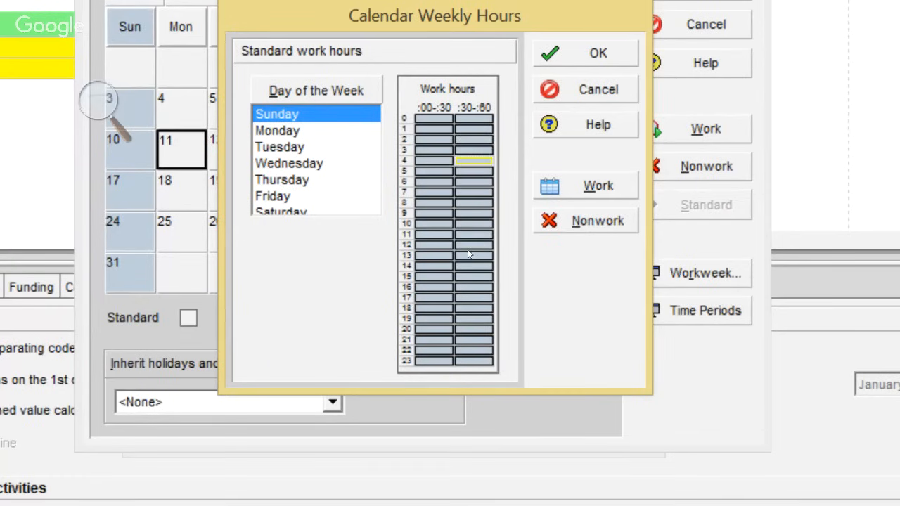
pyautogui.press('Down')
pyautogui.press('Down')
pyautogui.press('Left')
pyautogui.press('Right')
pyautogui.click(482, 264)
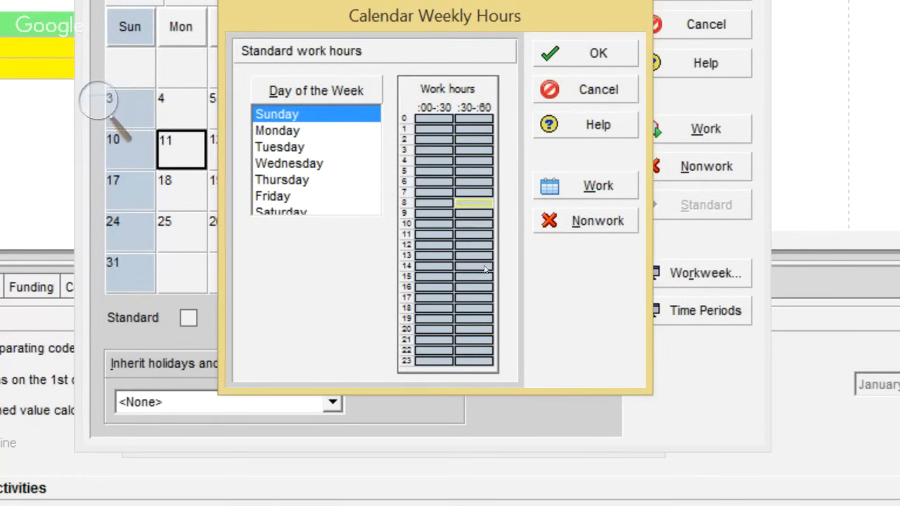
pyautogui.click(463, 275)
pyautogui.click(482, 277)
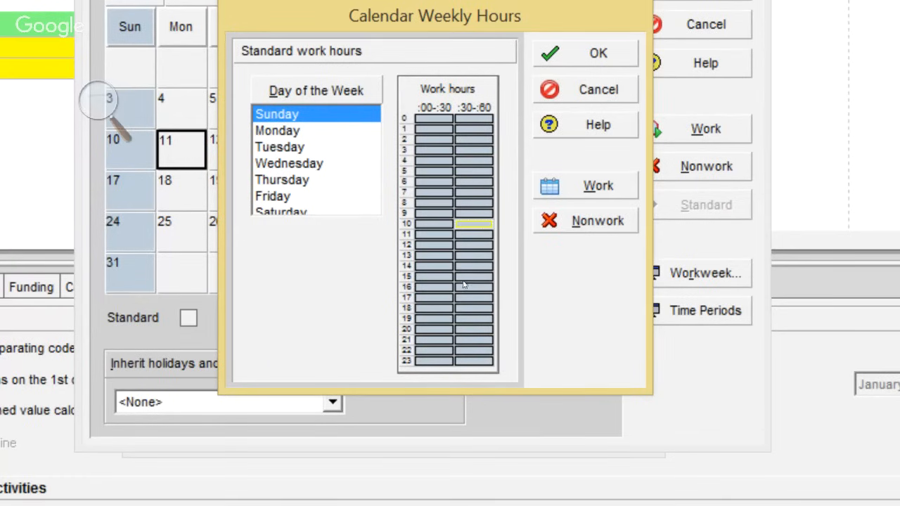
pyautogui.click(463, 284)
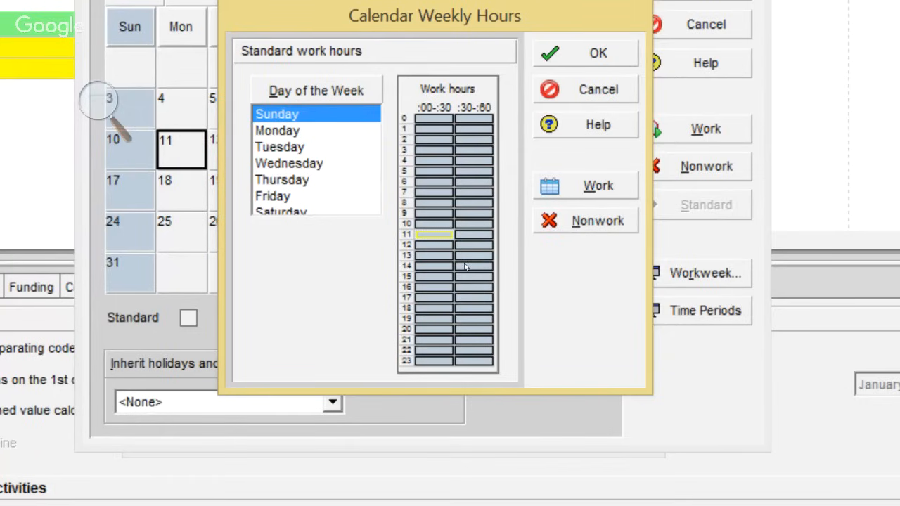
pyautogui.click(463, 263)
pyautogui.click(460, 229)
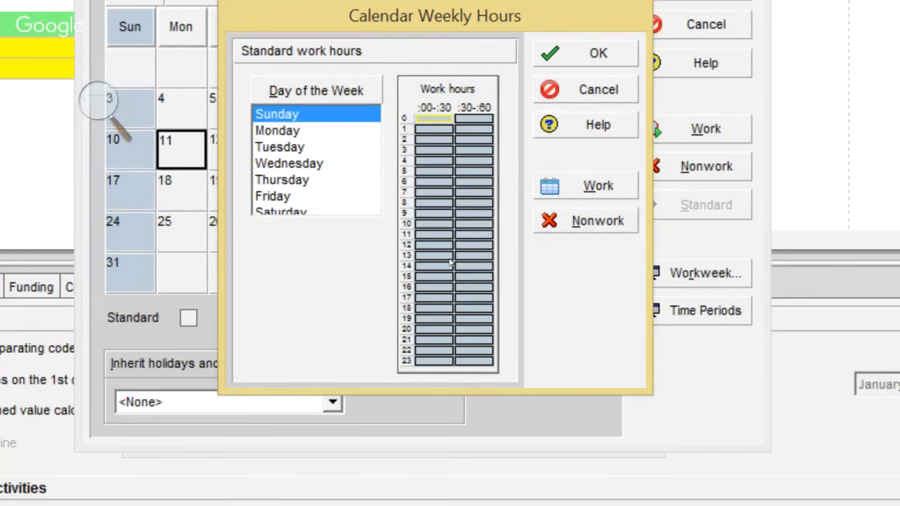
pyautogui.click(457, 344)
pyautogui.click(457, 352)
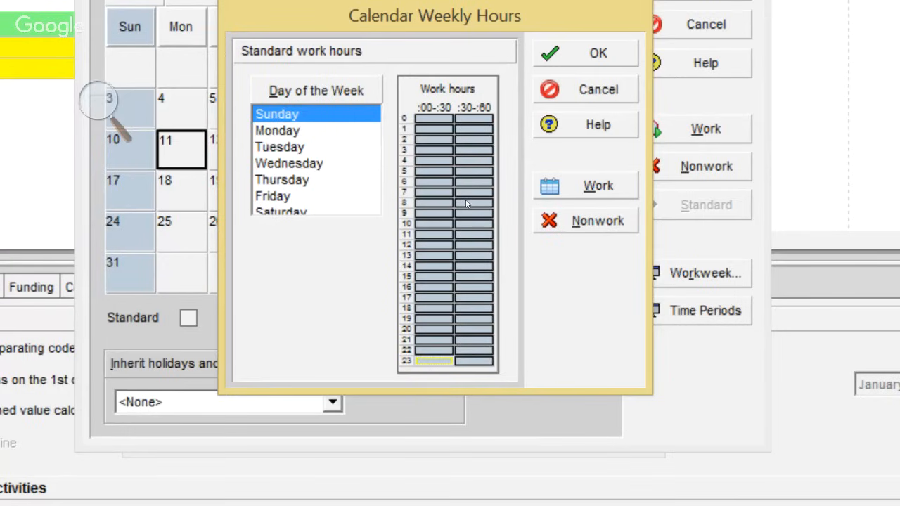
pyautogui.click(458, 225)
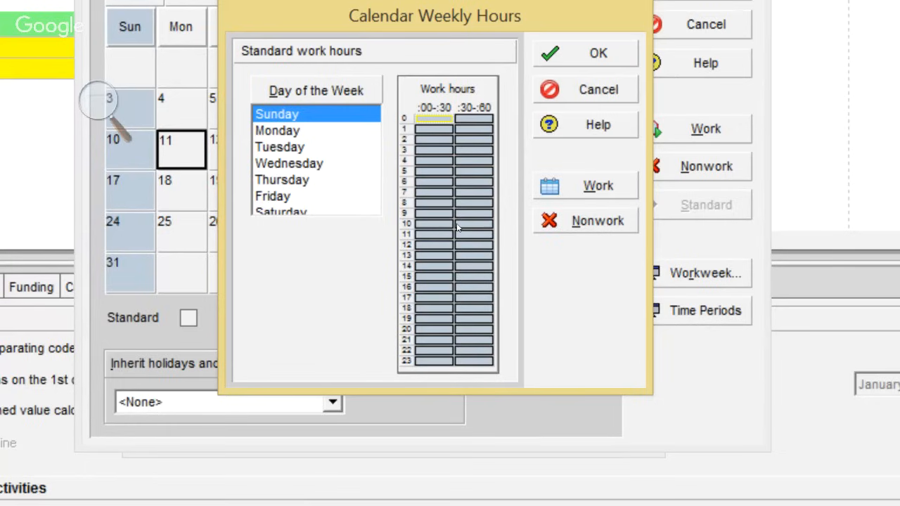
# Walk Sunday's grid from 0:30 to 3:30, then check the 18:00–23:30 slots
pyautogui.press('Right')
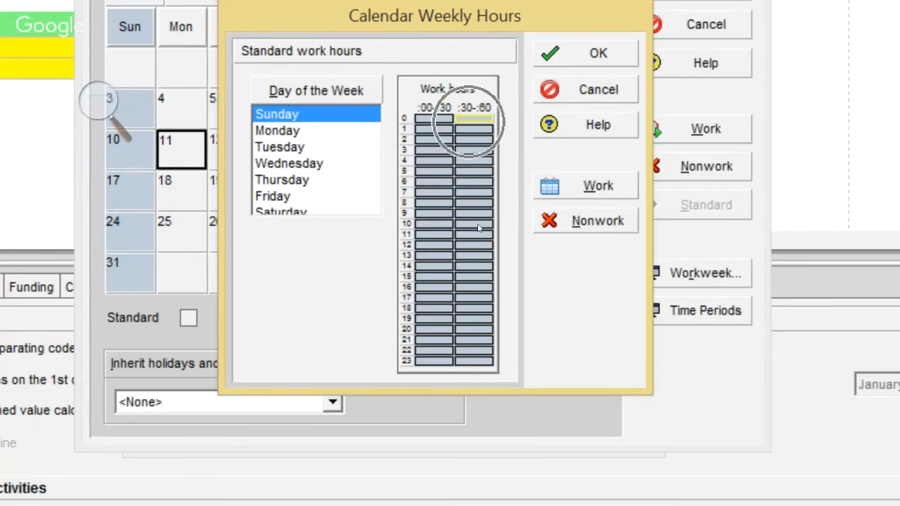
pyautogui.press('Right')
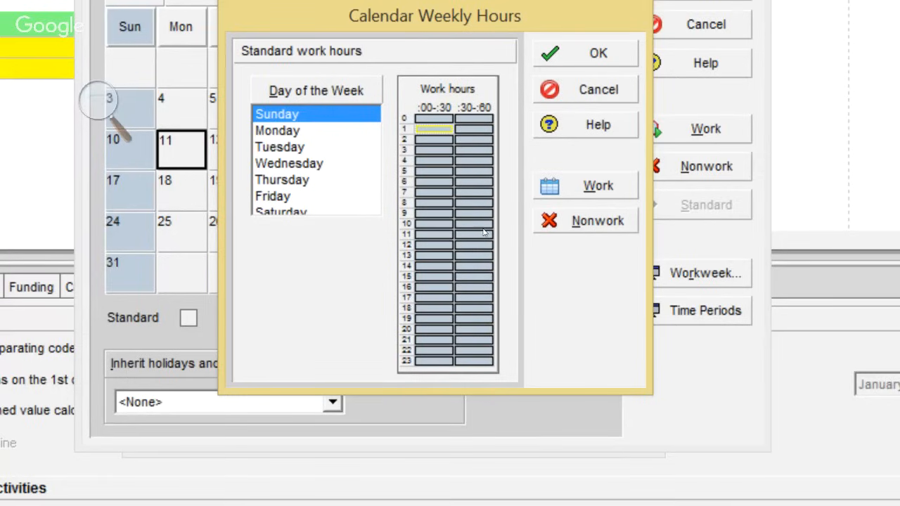
pyautogui.press('Right')
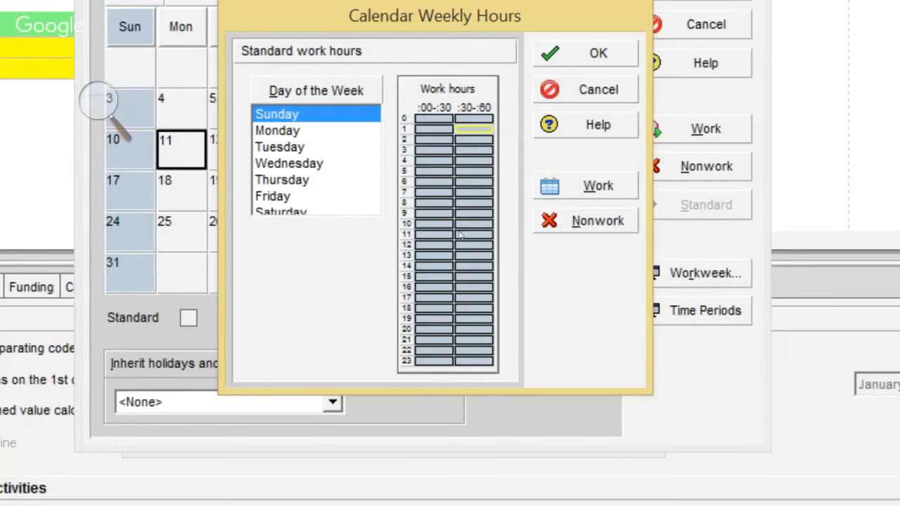
pyautogui.press('Right')
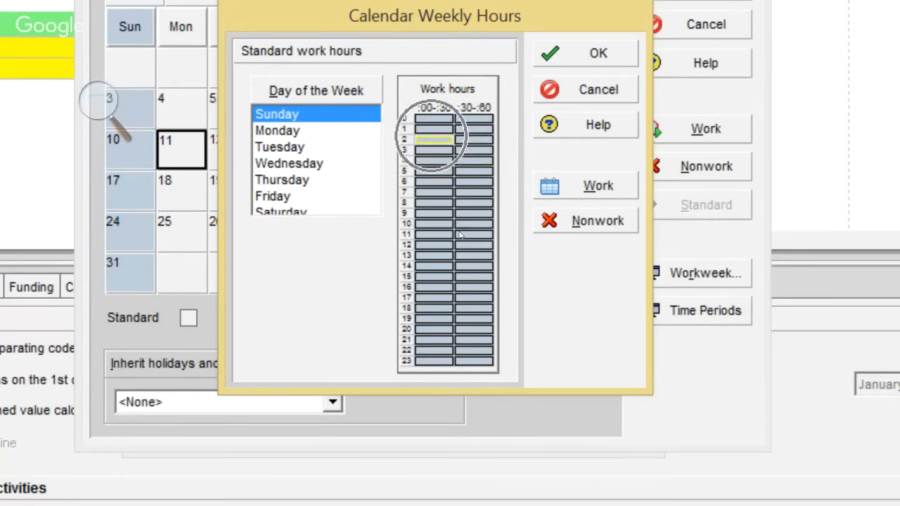
pyautogui.press('Right')
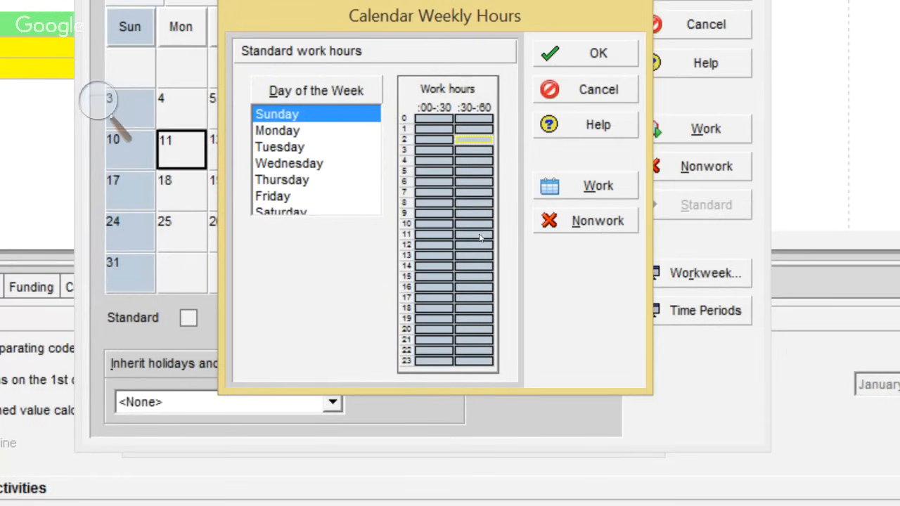
pyautogui.press('Right')
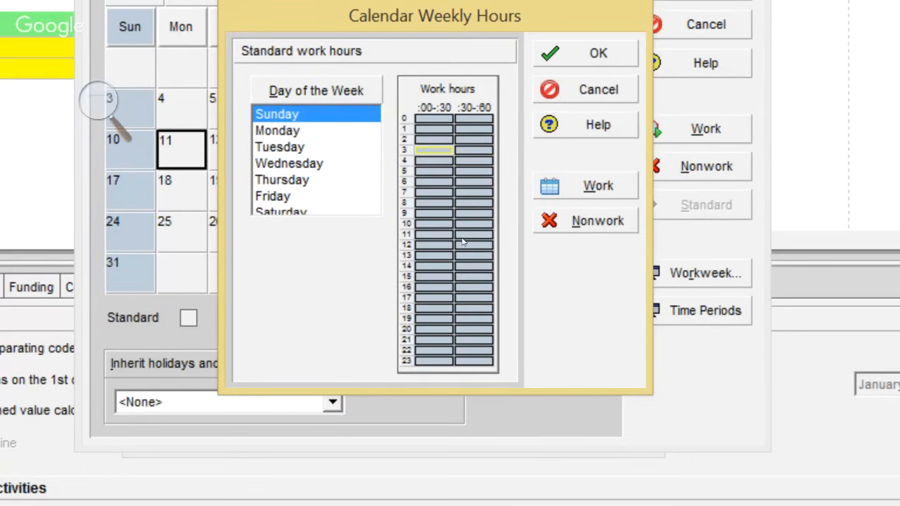
pyautogui.press('Right')
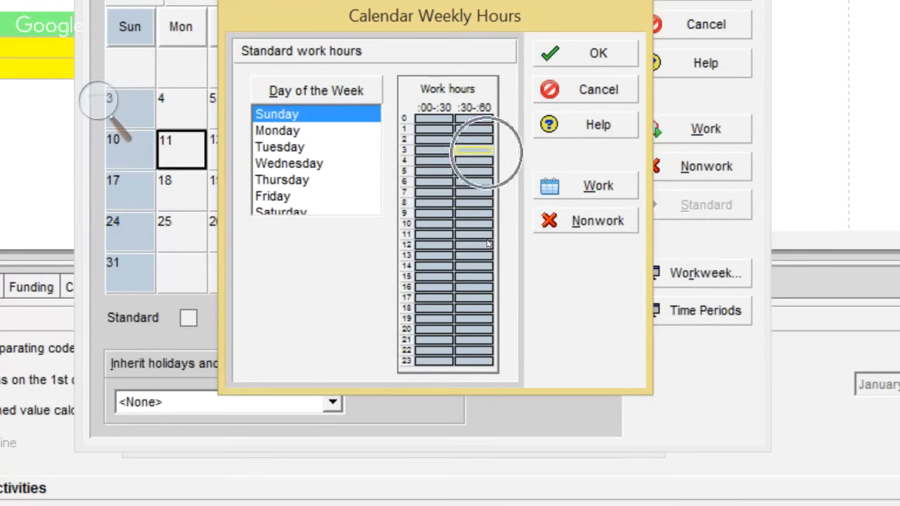
pyautogui.click(444, 309)
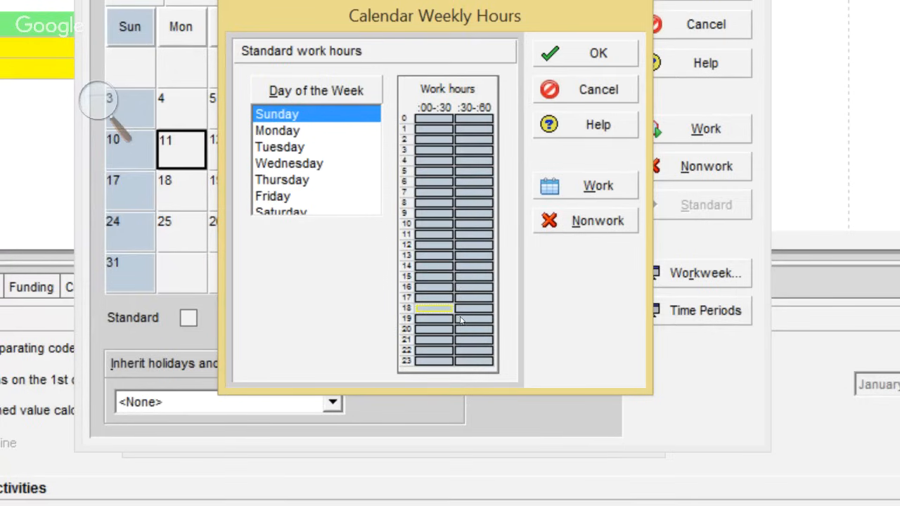
pyautogui.click(477, 309)
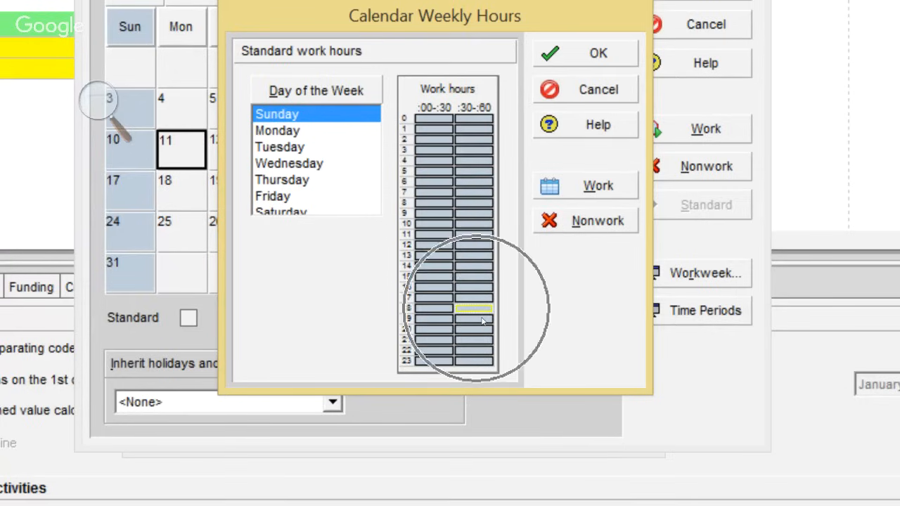
pyautogui.press('ctrl')
pyautogui.press('ctrl')
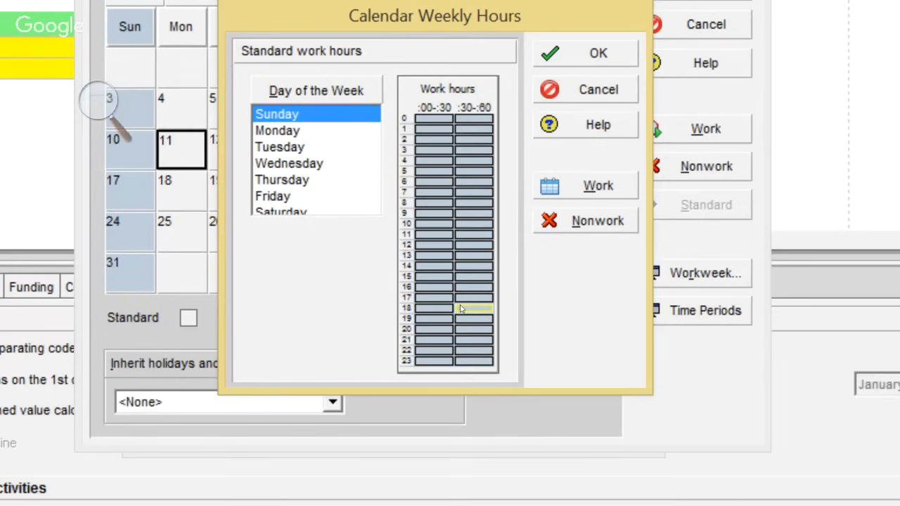
pyautogui.click(452, 358)
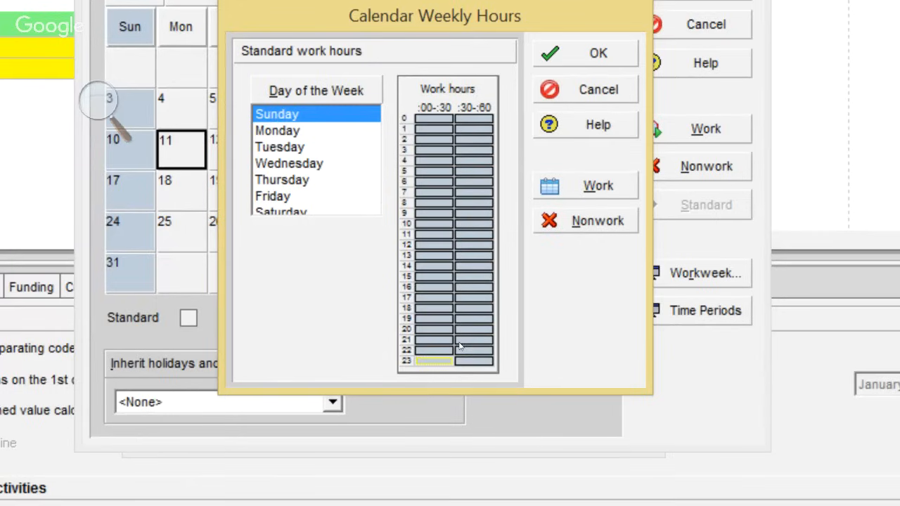
pyautogui.press('ctrl')
pyautogui.press('ctrl')
pyautogui.press('ctrl')
pyautogui.press('Right')
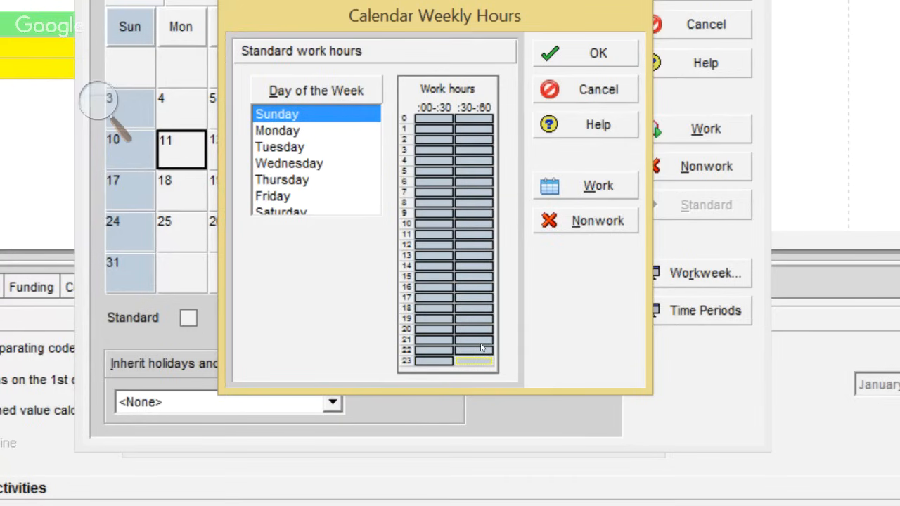
pyautogui.press('ctrl')
pyautogui.press('ctrl')
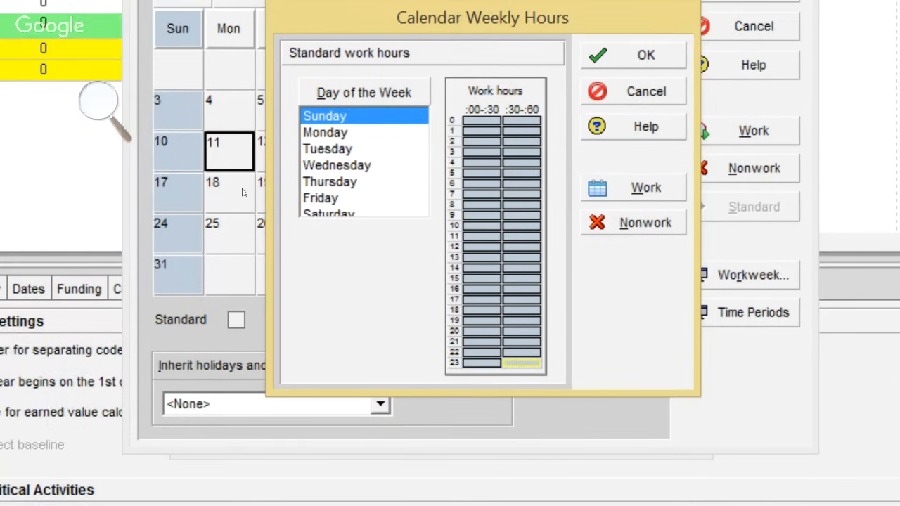
pyautogui.click(98, 102)
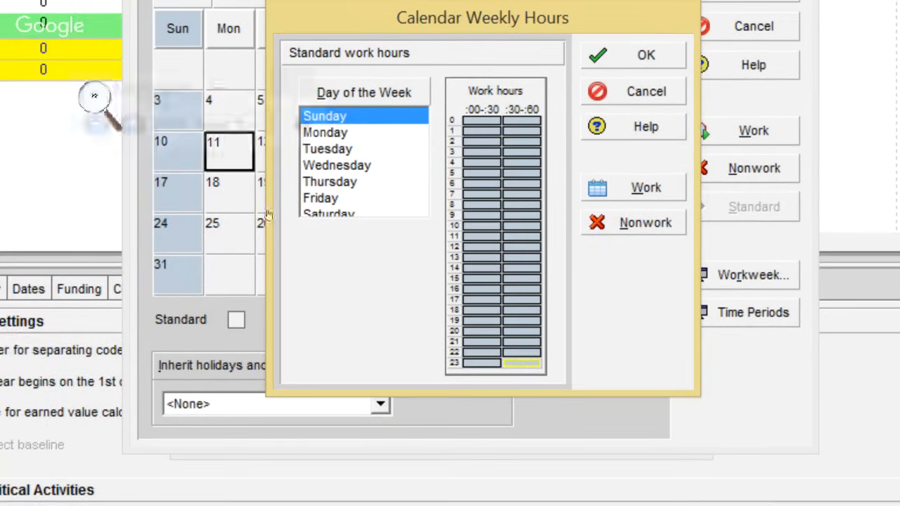
# Turn off the screen magnifier and review the exercise slide
pyautogui.press('super+Escape')
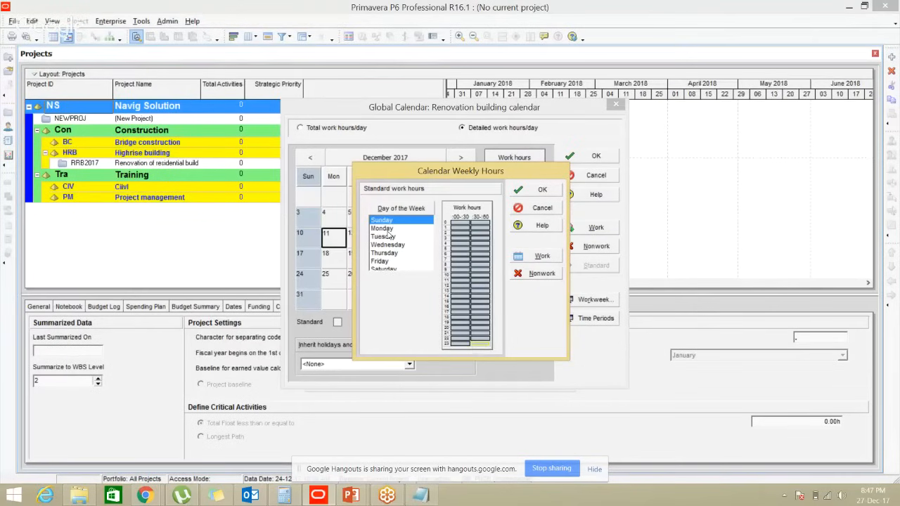
pyautogui.hotkey('alt', 'Tab')
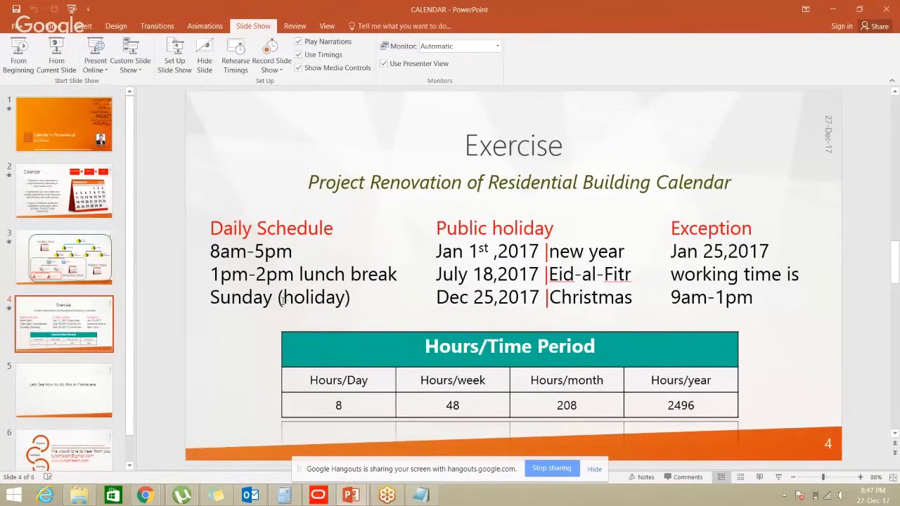
pyautogui.hotkey('alt', 'Tab')
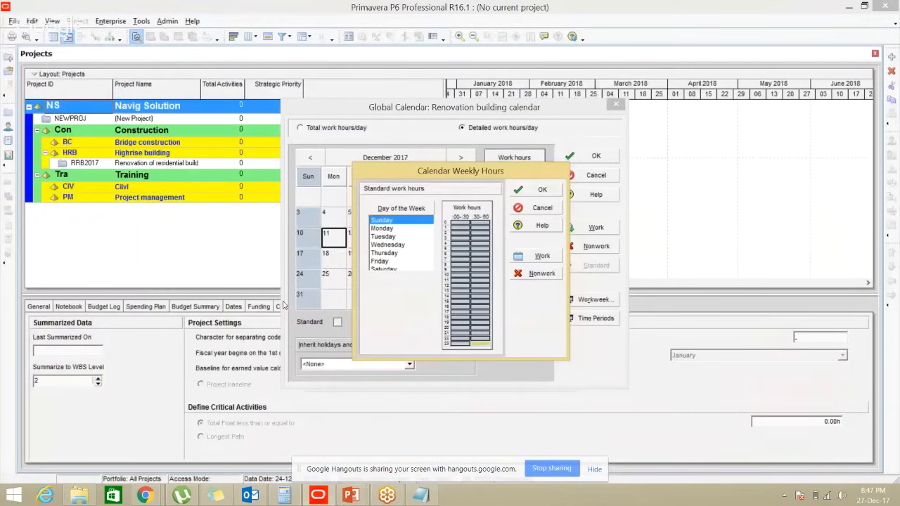
# Select Sunday's full 24-hour grid and mark all of it Nonwork
pyautogui.click(384, 229)
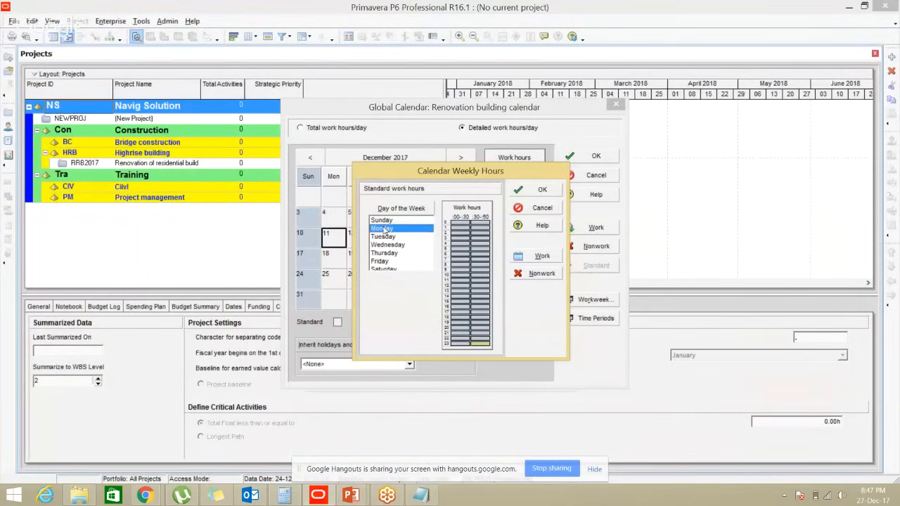
pyautogui.click(387, 222)
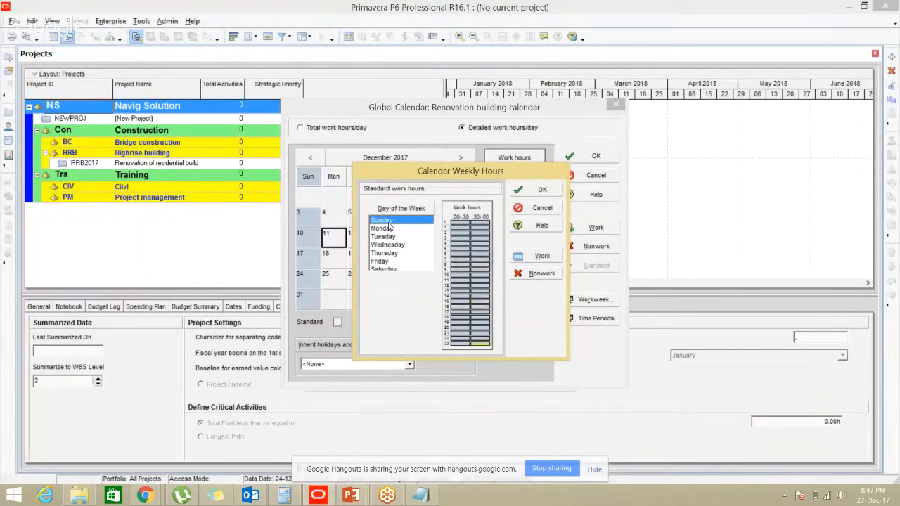
pyautogui.hotkey('alt', 'Tab')
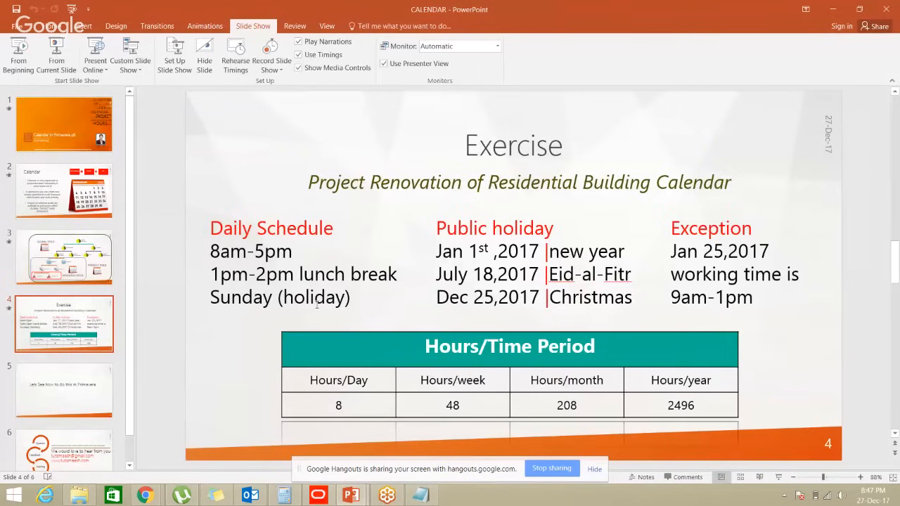
pyautogui.hotkey('alt', 'Tab')
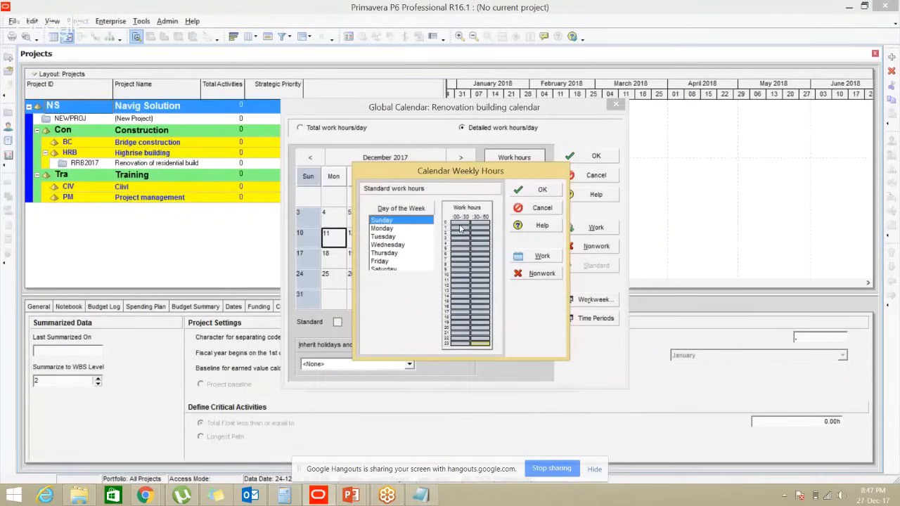
pyautogui.moveTo(460, 228); pyautogui.dragTo(480, 348)
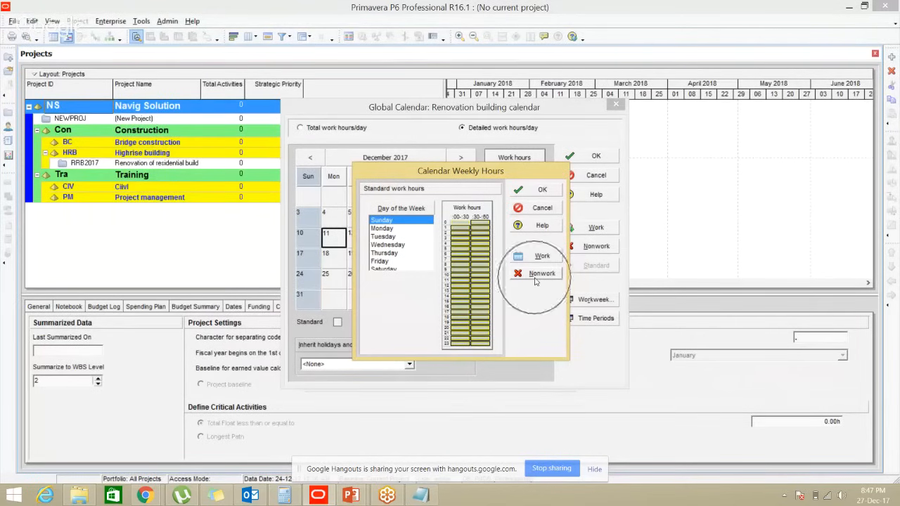
pyautogui.click(534, 277)
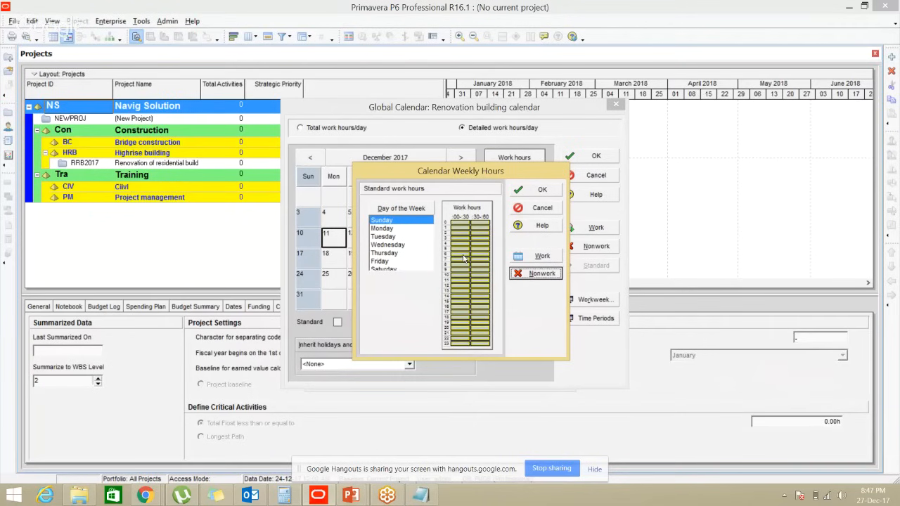
# Multi-select Monday through Saturday in the Day of the Week list
pyautogui.click(384, 229)
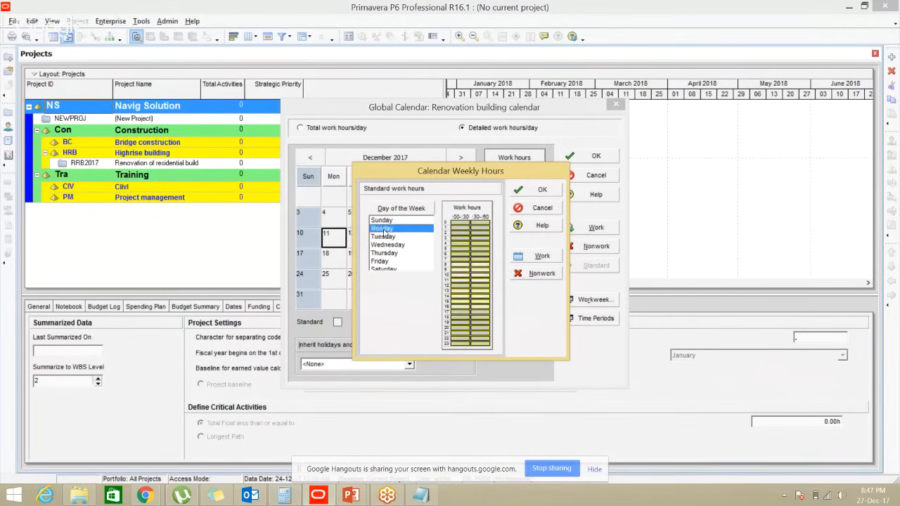
pyautogui.keyDown('ctrl'); pyautogui.click(384, 237); pyautogui.keyUp('ctrl')
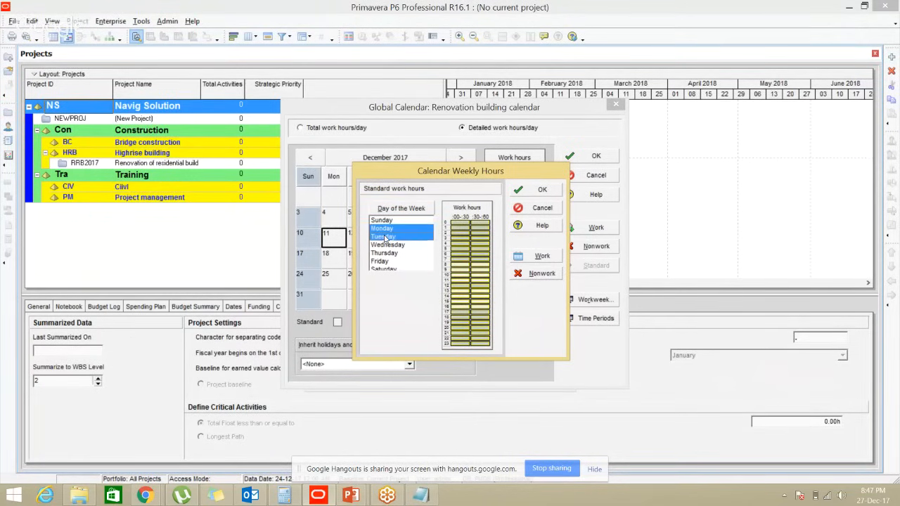
pyautogui.keyDown('ctrl'); pyautogui.click(386, 245); pyautogui.keyUp('ctrl')
pyautogui.keyDown('ctrl'); pyautogui.click(385, 254); pyautogui.keyUp('ctrl')
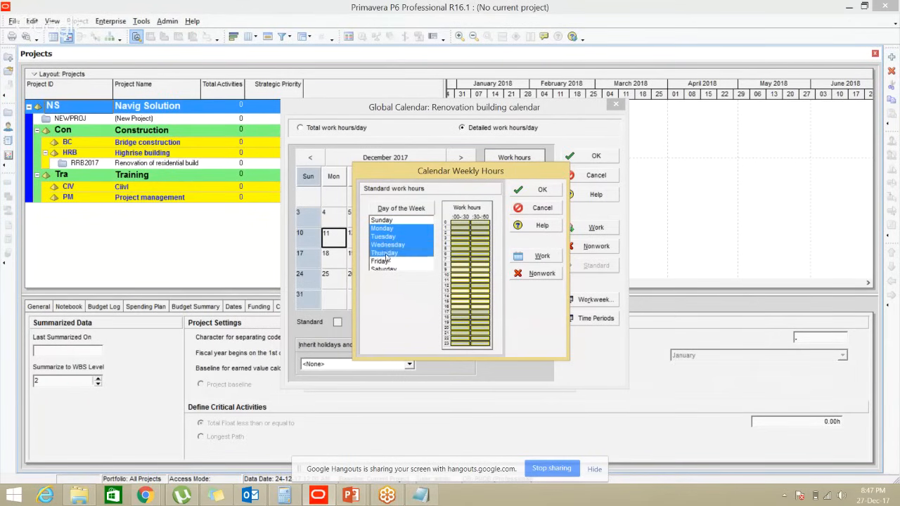
pyautogui.keyDown('ctrl'); pyautogui.click(386, 261); pyautogui.keyUp('ctrl')
pyautogui.keyDown('ctrl'); pyautogui.click(386, 269); pyautogui.keyUp('ctrl')
pyautogui.moveTo(428, 245); pyautogui.dragTo(429, 234)
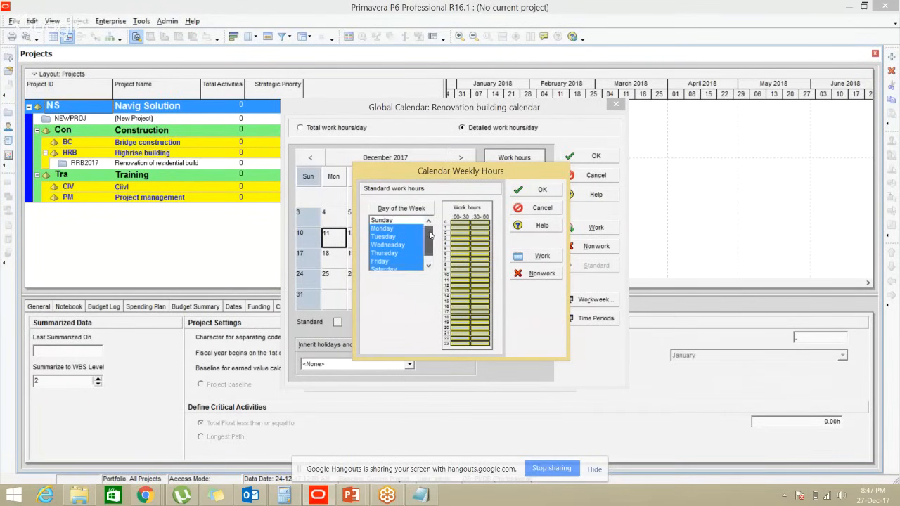
pyautogui.click(389, 231)
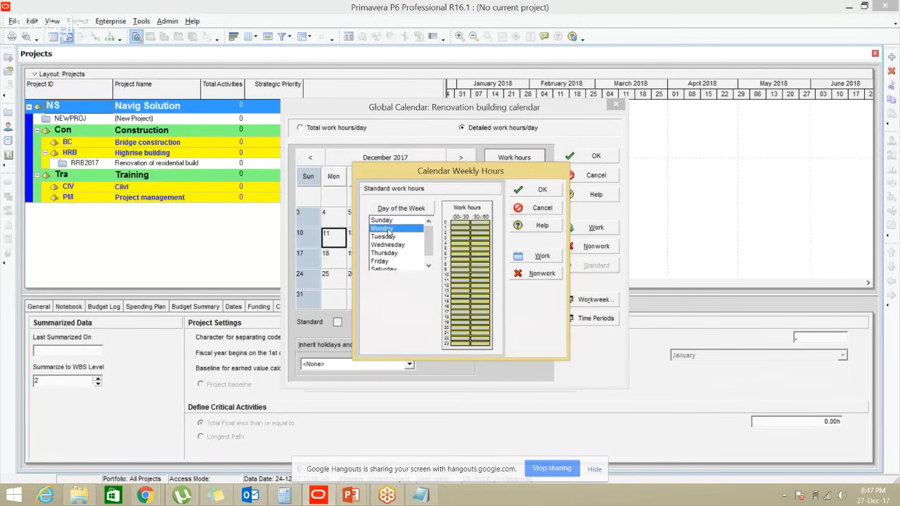
pyautogui.moveTo(388, 232); pyautogui.dragTo(386, 272)
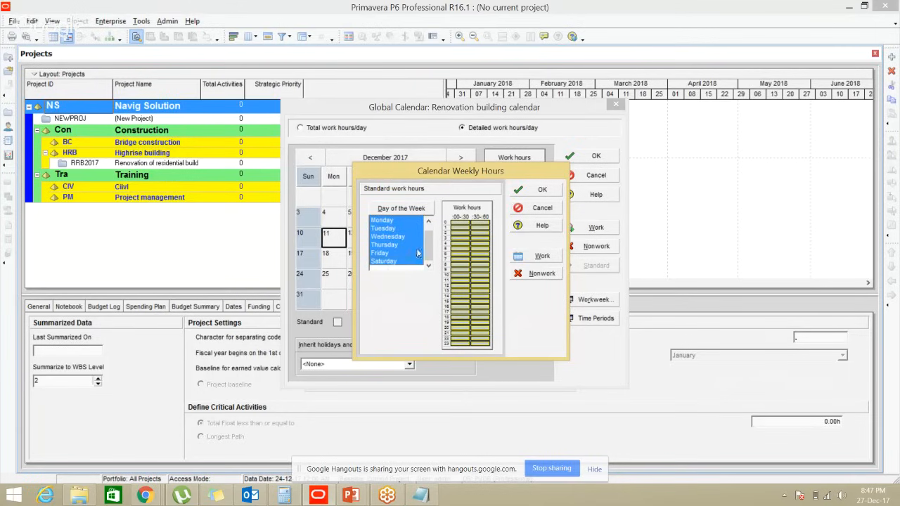
pyautogui.moveTo(426, 249); pyautogui.dragTo(429, 227)
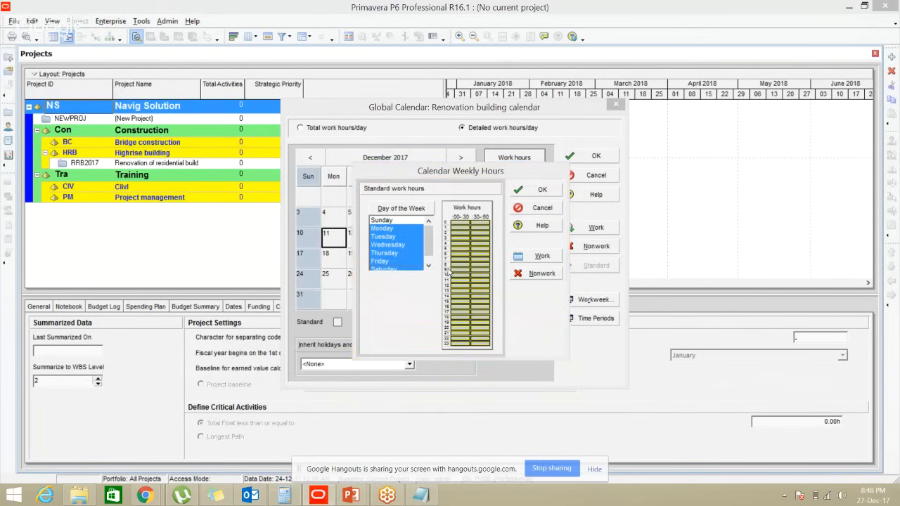
pyautogui.hotkey('alt', 'Tab')
pyautogui.hotkey('alt', 'Tab')
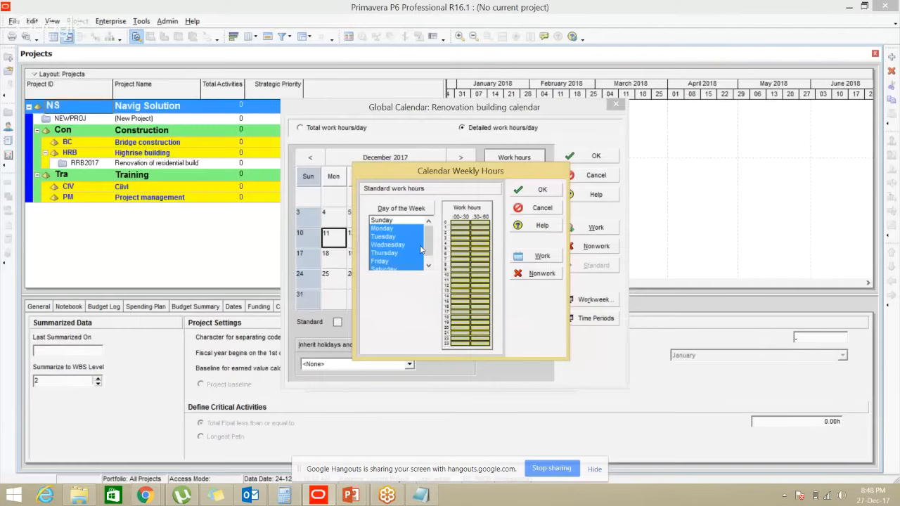
# Make 8am–5pm working time and the 1pm–2pm lunch hour nonwork
pyautogui.moveTo(457, 269); pyautogui.dragTo(451, 310)
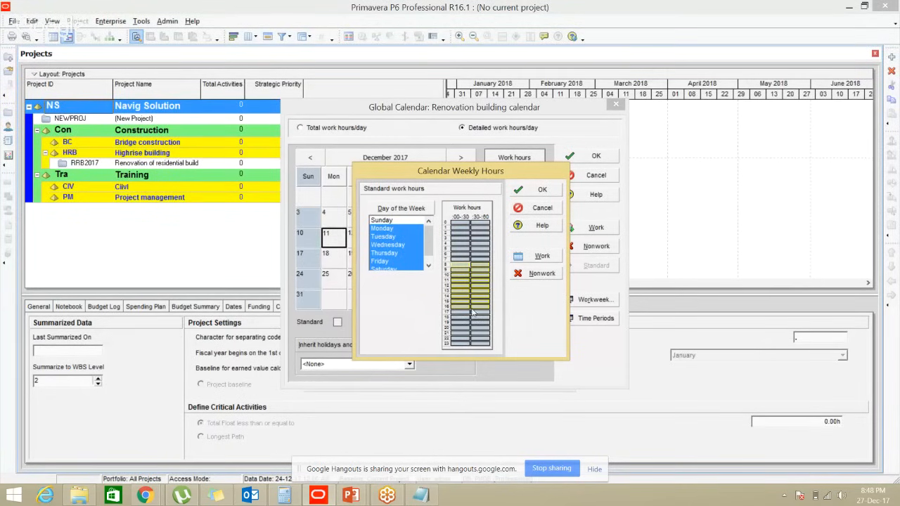
pyautogui.click(523, 257)
pyautogui.click(459, 294)
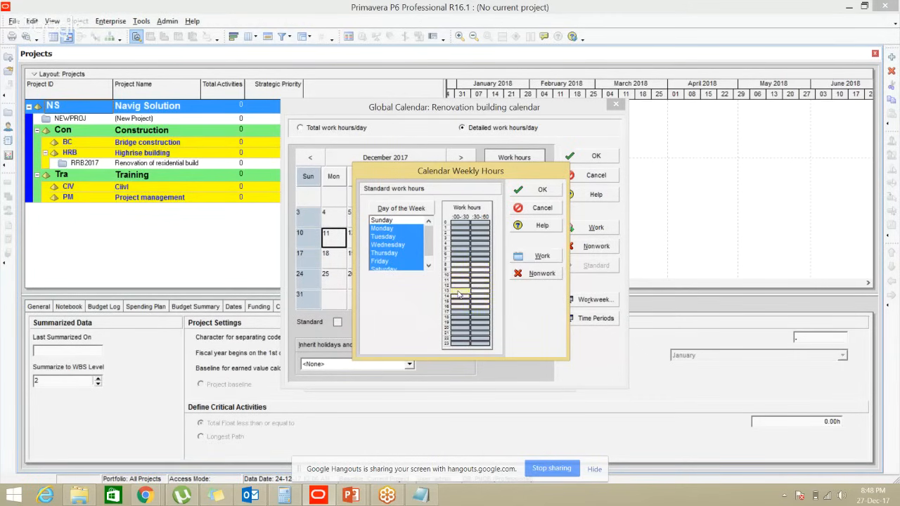
pyautogui.moveTo(452, 294); pyautogui.dragTo(479, 295)
pyautogui.click(527, 274)
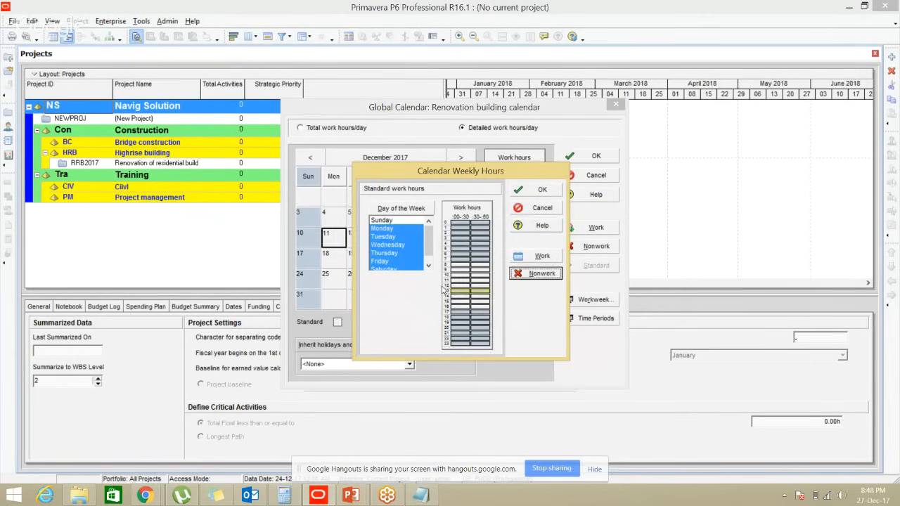
pyautogui.hotkey('alt', 'Tab')
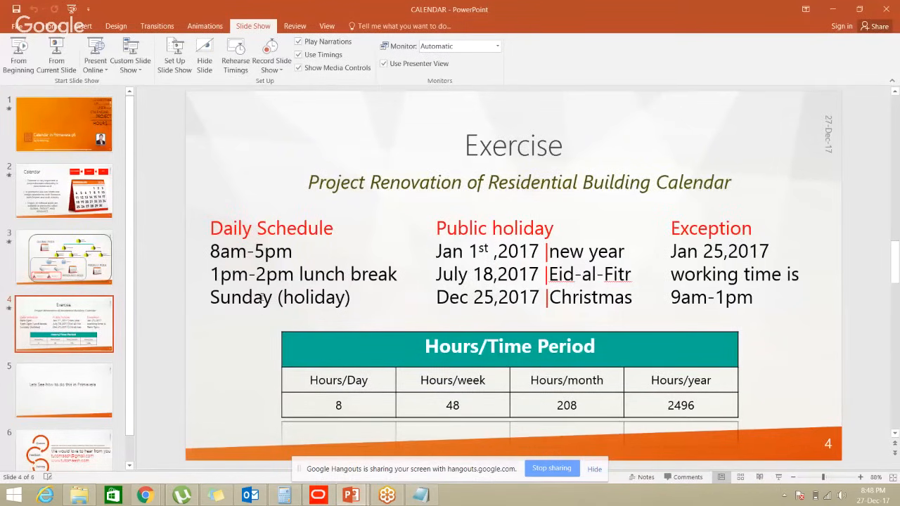
pyautogui.hotkey('alt', 'Tab')
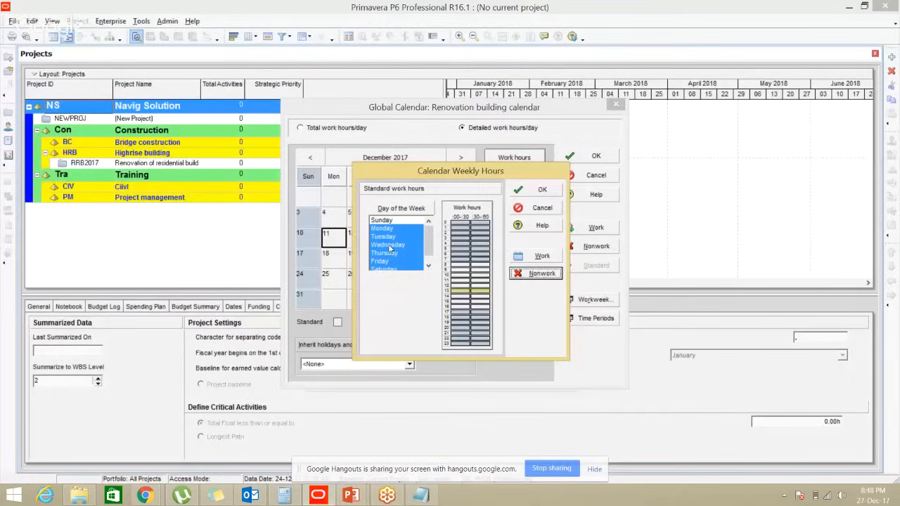
# Verify the workday and lunch slots, then confirm the weekly hours with OK
pyautogui.click(457, 265)
pyautogui.click(481, 286)
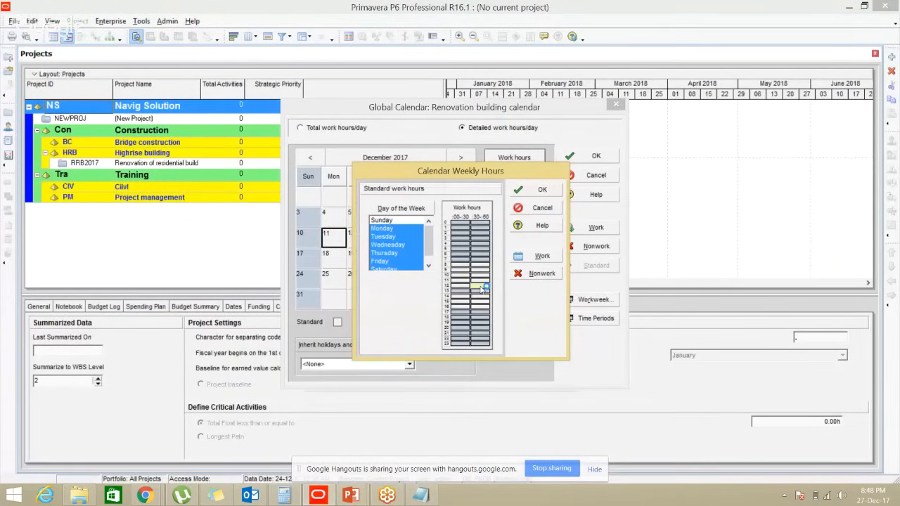
pyautogui.click(480, 291)
pyautogui.click(459, 296)
pyautogui.click(480, 307)
pyautogui.click(531, 190)
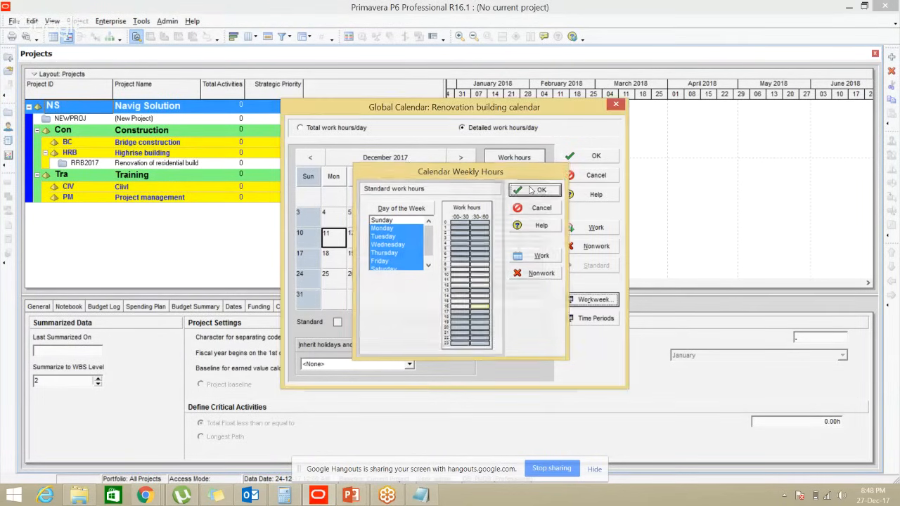
pyautogui.click(464, 197)
# Check Saturday December 9 and 16 work hours against the slide's holiday dates
pyautogui.click(458, 223)
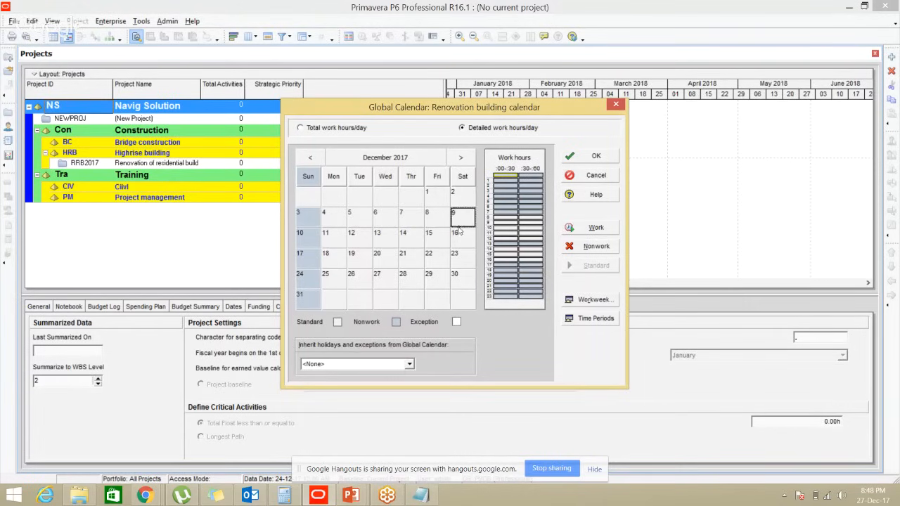
pyautogui.click(457, 238)
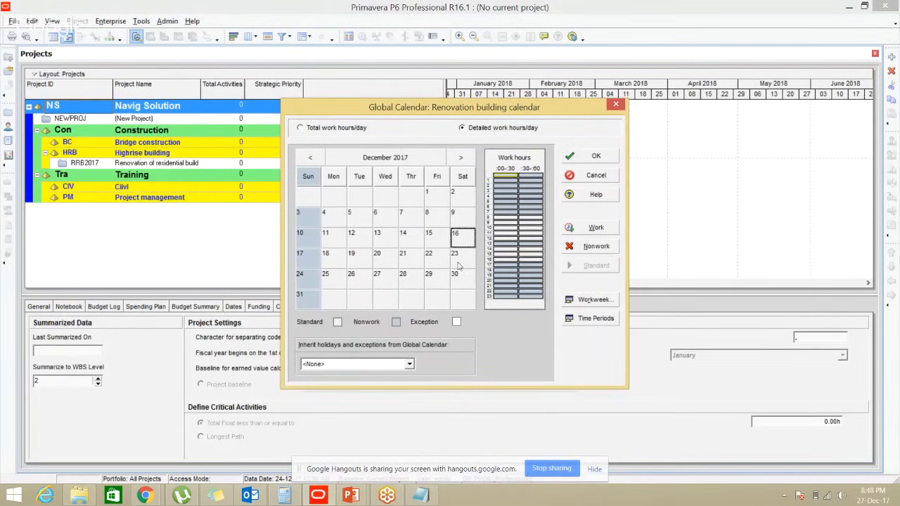
pyautogui.hotkey('alt', 'Tab')
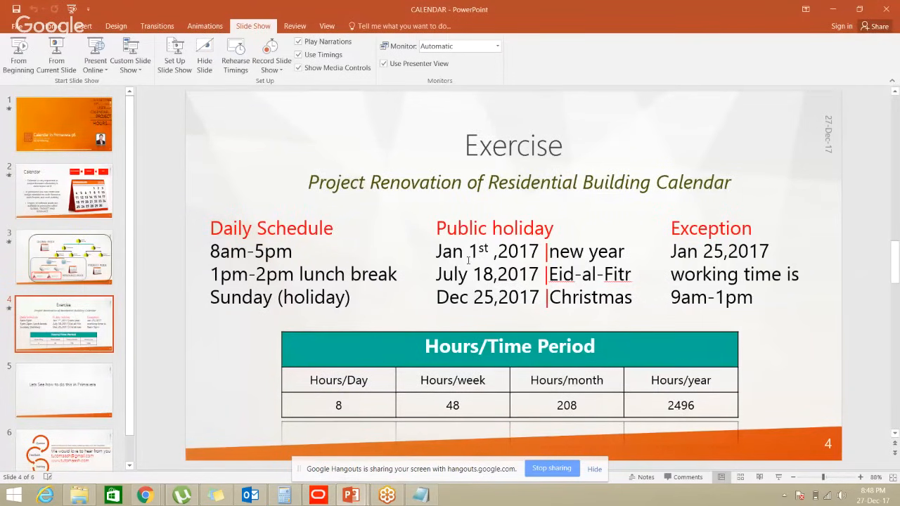
pyautogui.hotkey('alt', 'Tab')
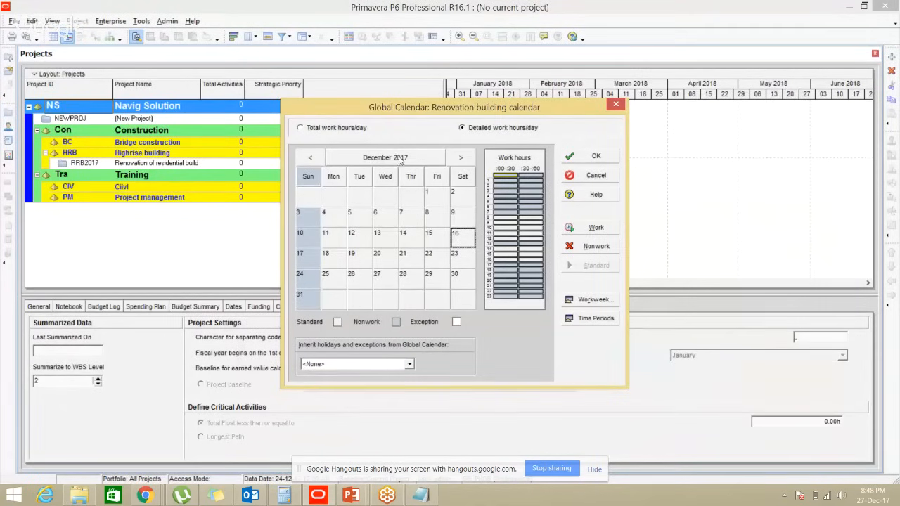
# Mark January 1, 2018 as a nonwork holiday
pyautogui.click(460, 158)
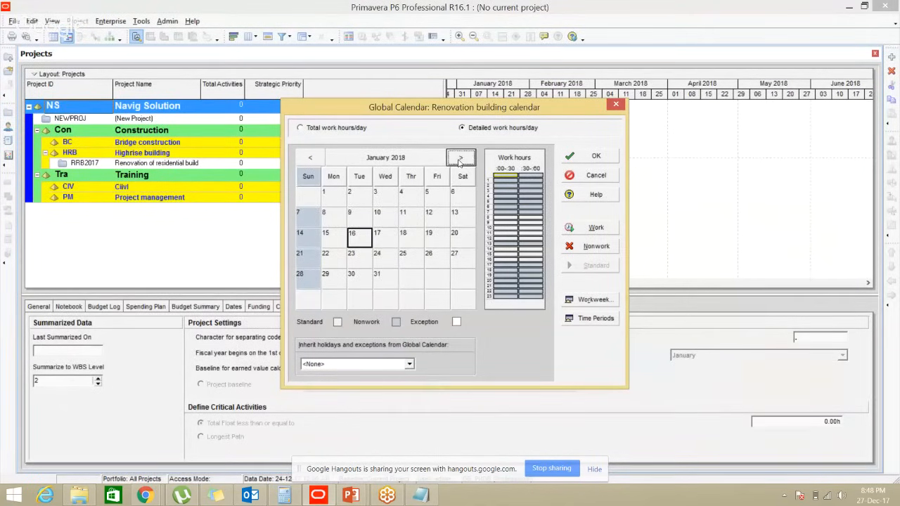
pyautogui.hotkey('alt', 'Tab')
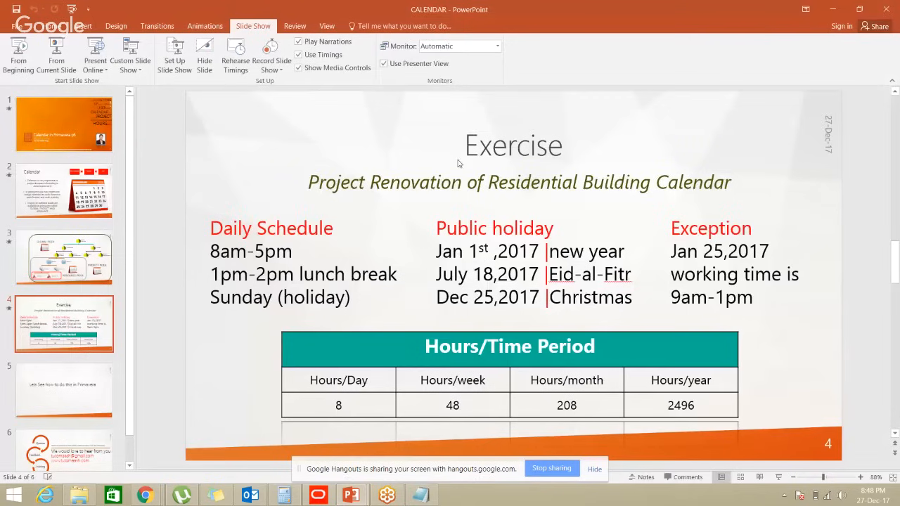
pyautogui.hotkey('alt', 'Tab')
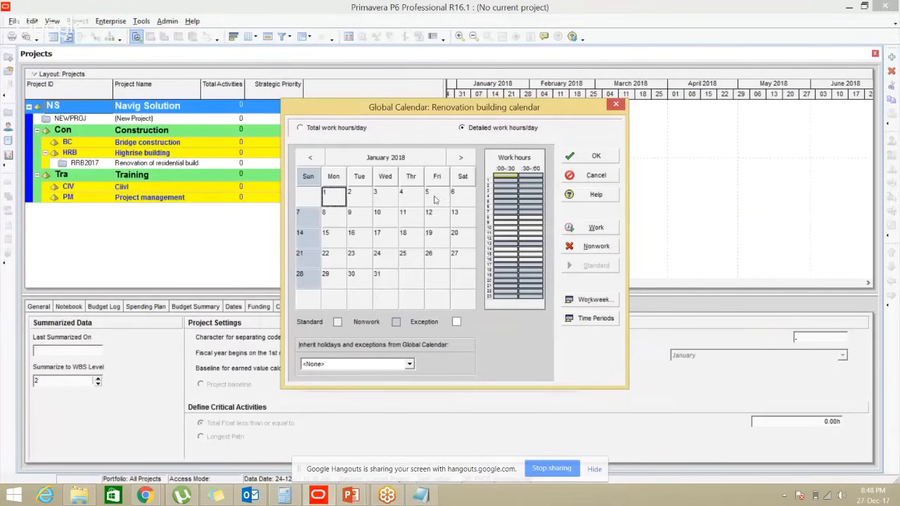
pyautogui.click(592, 247)
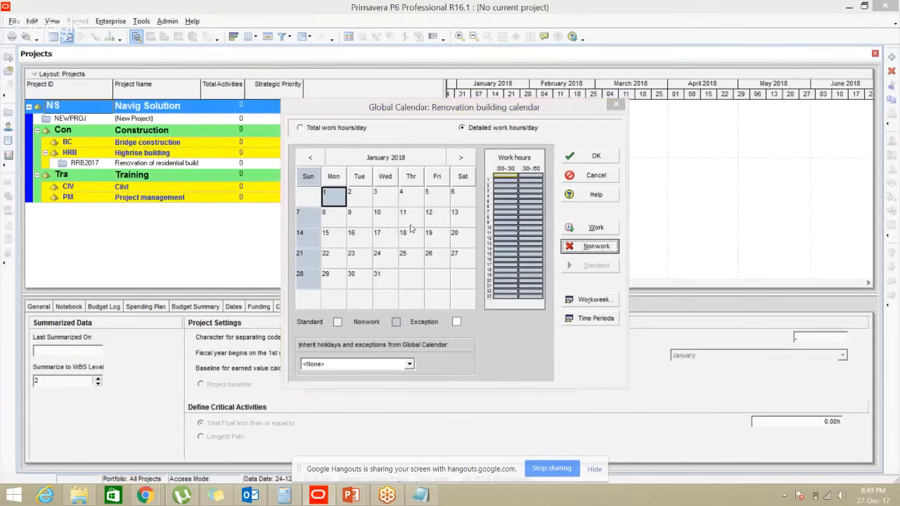
pyautogui.hotkey('alt', 'Tab')
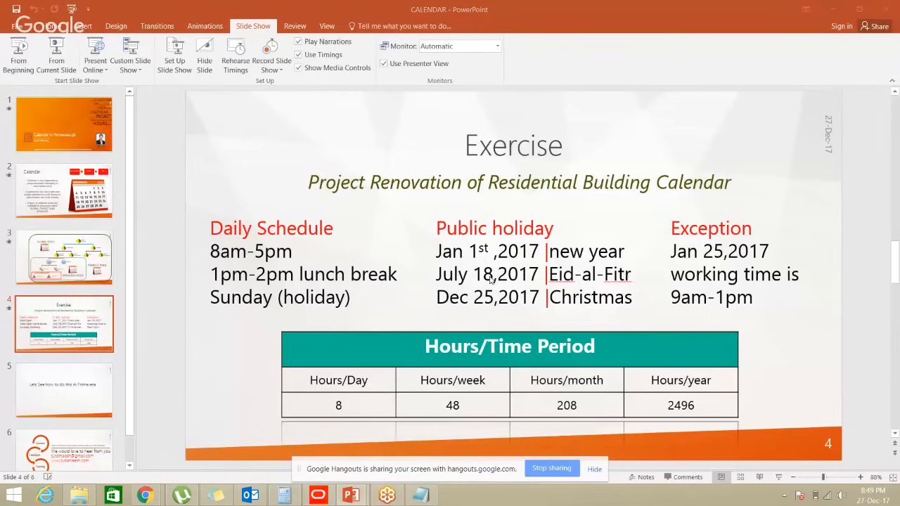
pyautogui.hotkey('alt', 'Tab')
pyautogui.click(461, 158)
# Mark July 18, 2018 as a nonwork holiday
pyautogui.click(461, 158)
pyautogui.click(461, 158)
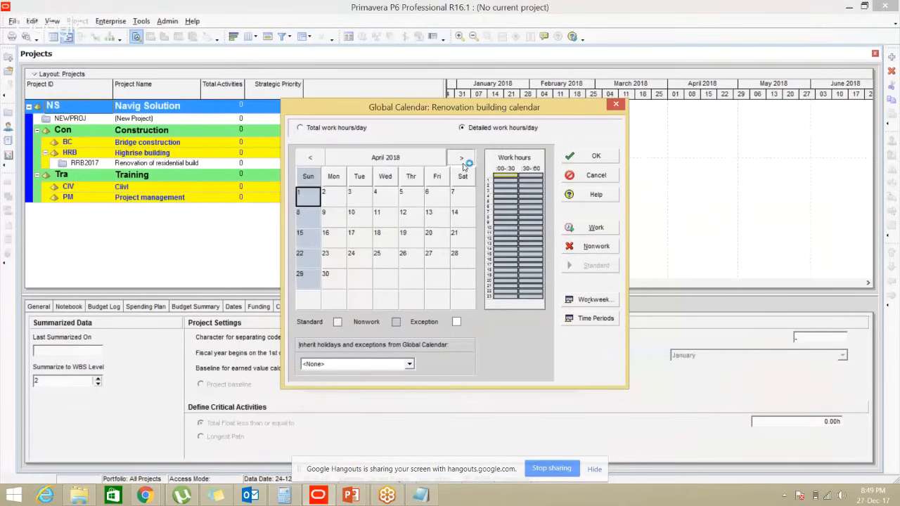
pyautogui.click(461, 158)
pyautogui.click(461, 159)
pyautogui.click(461, 159)
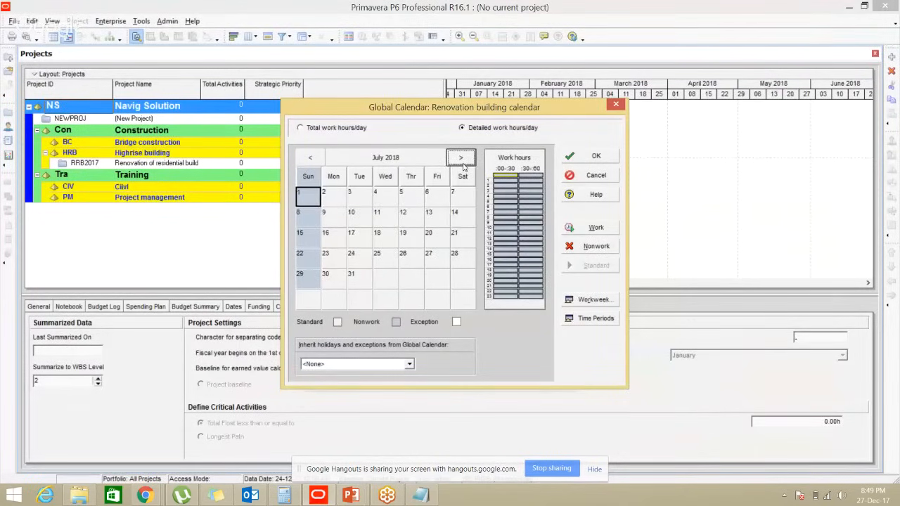
pyautogui.click(376, 234)
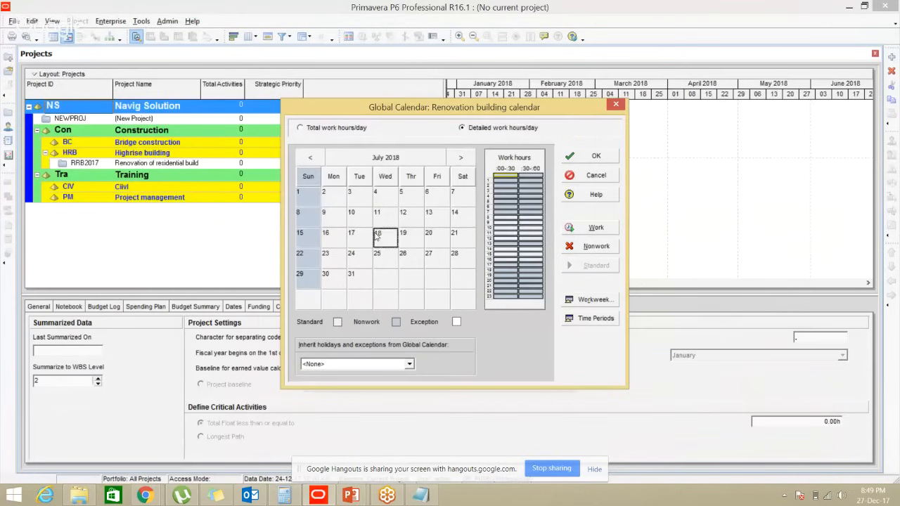
pyautogui.click(595, 251)
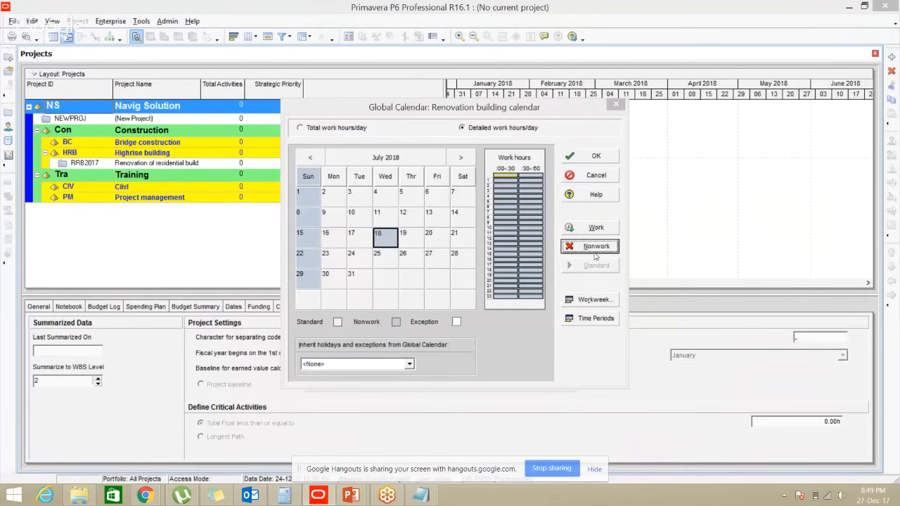
# Mark December 25, 2018 as a nonwork holiday
pyautogui.hotkey('alt', 'Tab')
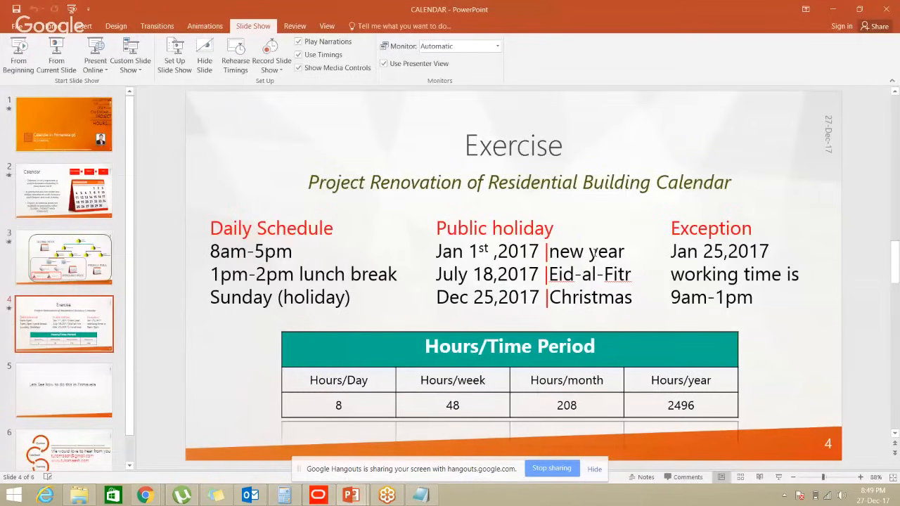
pyautogui.hotkey('alt', 'Tab')
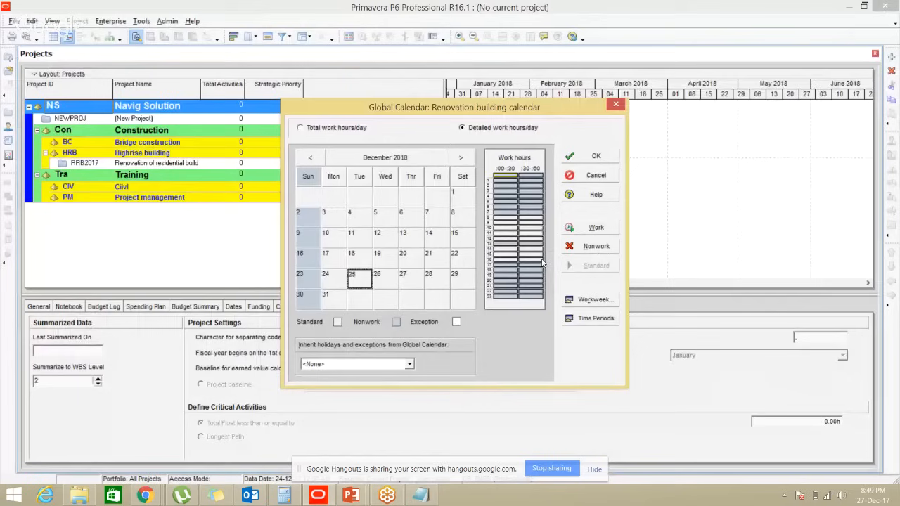
pyautogui.click(595, 247)
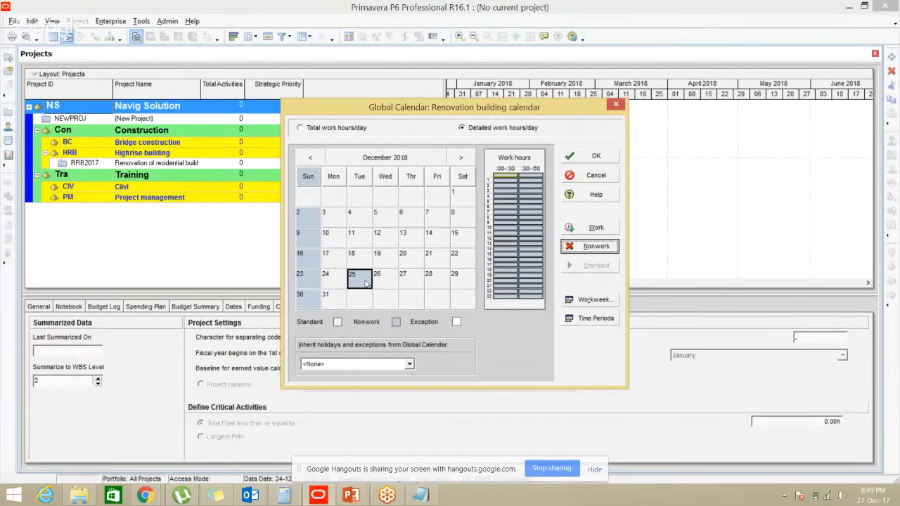
pyautogui.click(388, 325)
# Browse to February 2019 and back to September 2018, then review the Jan 25 exception
pyautogui.click(461, 158)
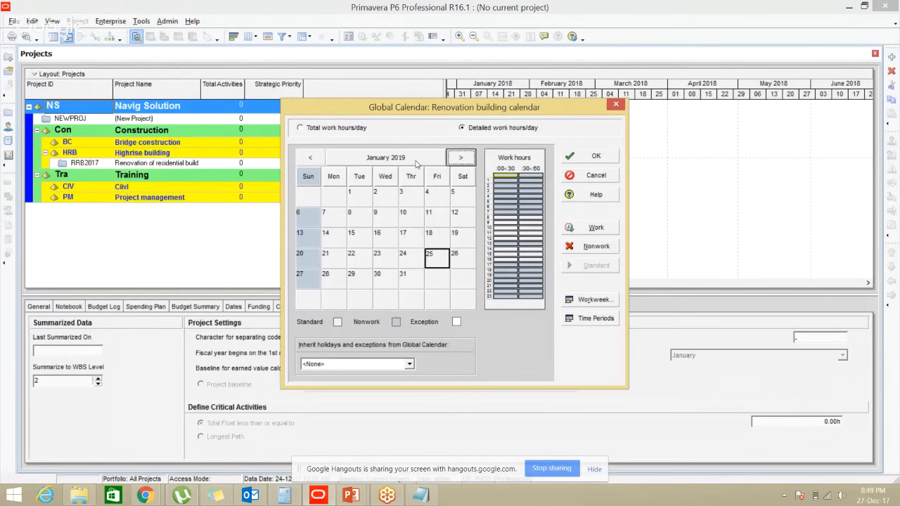
pyautogui.click(461, 160)
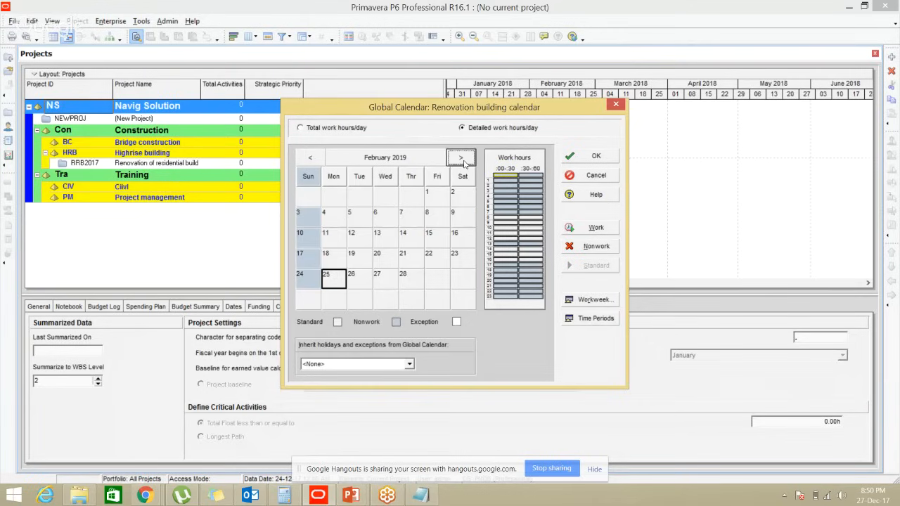
pyautogui.click(308, 160)
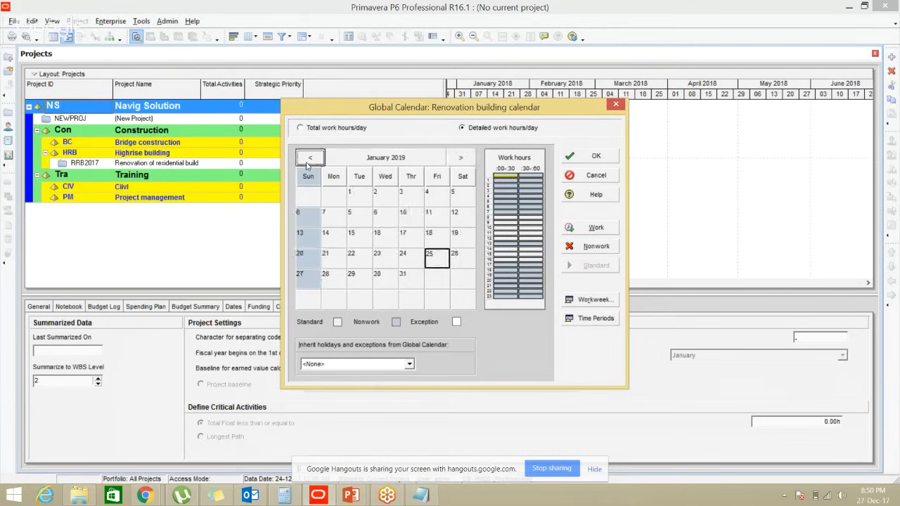
pyautogui.click(306, 165)
pyautogui.click(306, 165)
pyautogui.click(306, 164)
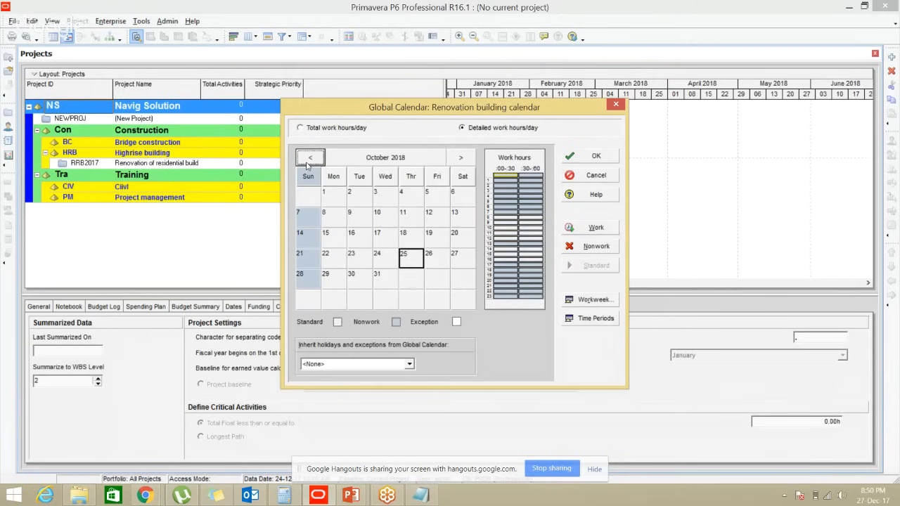
pyautogui.click(307, 164)
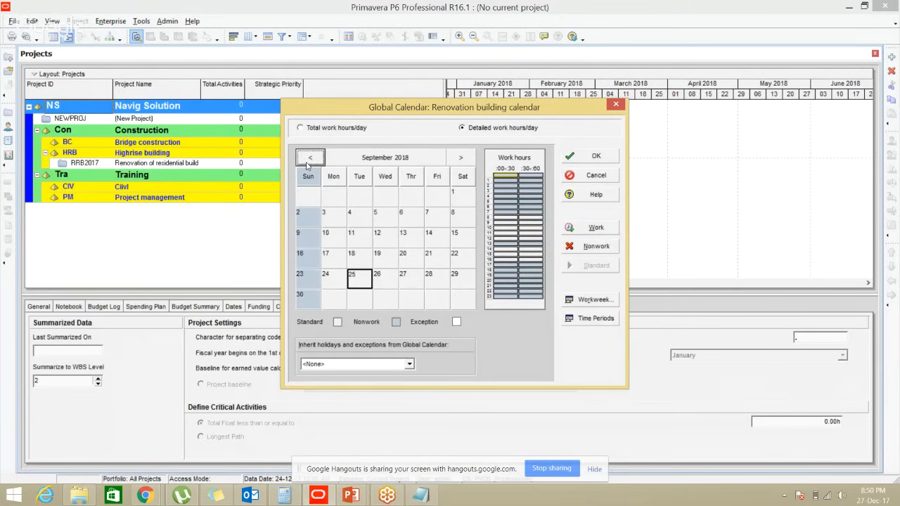
pyautogui.hotkey('alt', 'Tab')
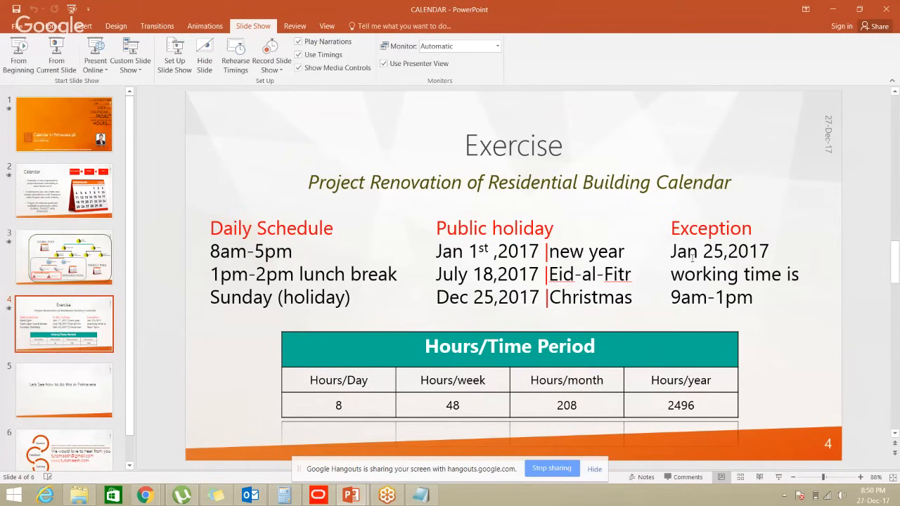
# Glance at the Exercise slide in PowerPoint, then return to the Renovation building calendar editor
pyautogui.hotkey('alt', 'Tab')
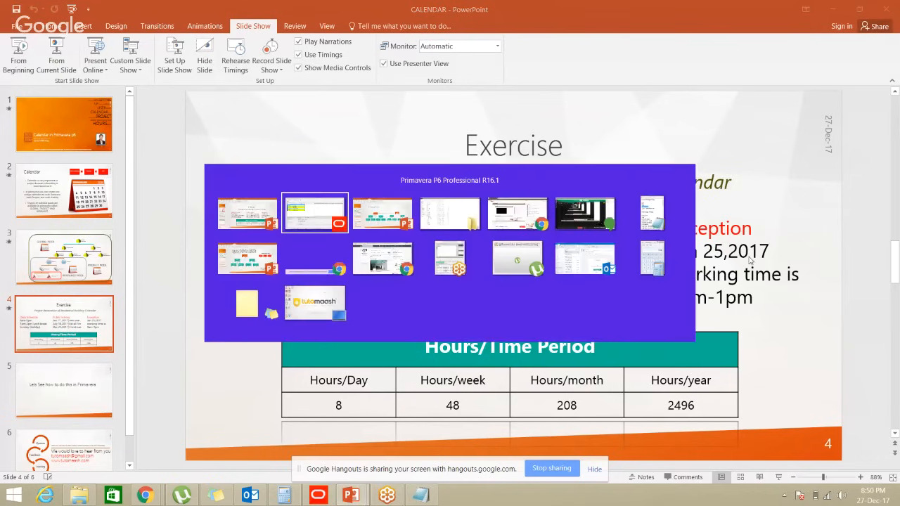
pyautogui.hotkey('alt', 'Tab')
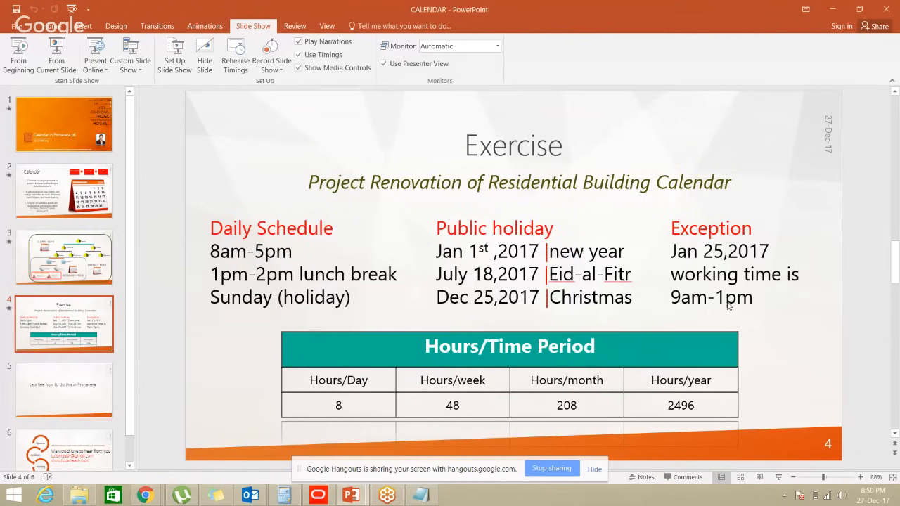
pyautogui.hotkey('alt', 'Tab')
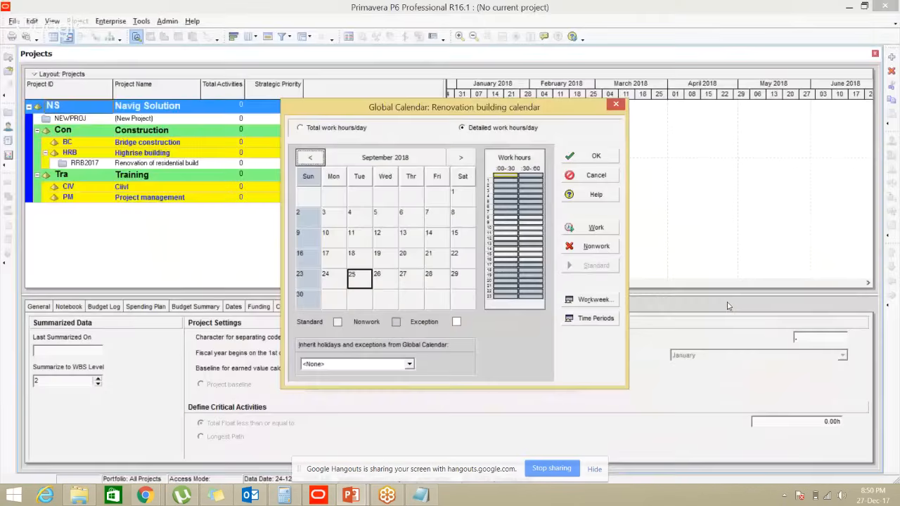
# Move the calendar back from September 2018 to January 2018
pyautogui.click(317, 159)
pyautogui.click(318, 159)
pyautogui.click(318, 158)
pyautogui.click(318, 158)
pyautogui.click(318, 158)
pyautogui.click(319, 158)
pyautogui.click(320, 159)
pyautogui.click(317, 158)
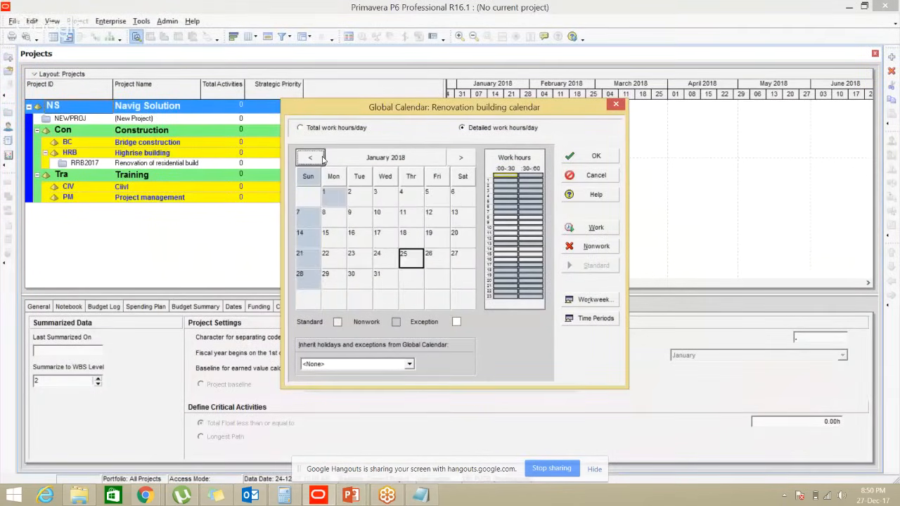
pyautogui.click(318, 159)
pyautogui.click(460, 158)
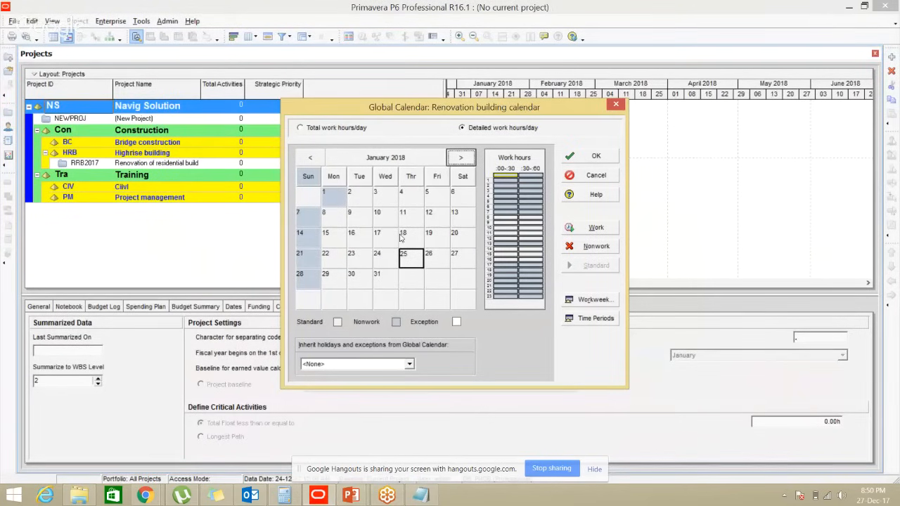
pyautogui.press('ctrl')
# Make January 25 an exception with hours 9–16 nonwork and a short morning block working
pyautogui.moveTo(503, 218); pyautogui.dragTo(533, 263)
pyautogui.click(586, 250)
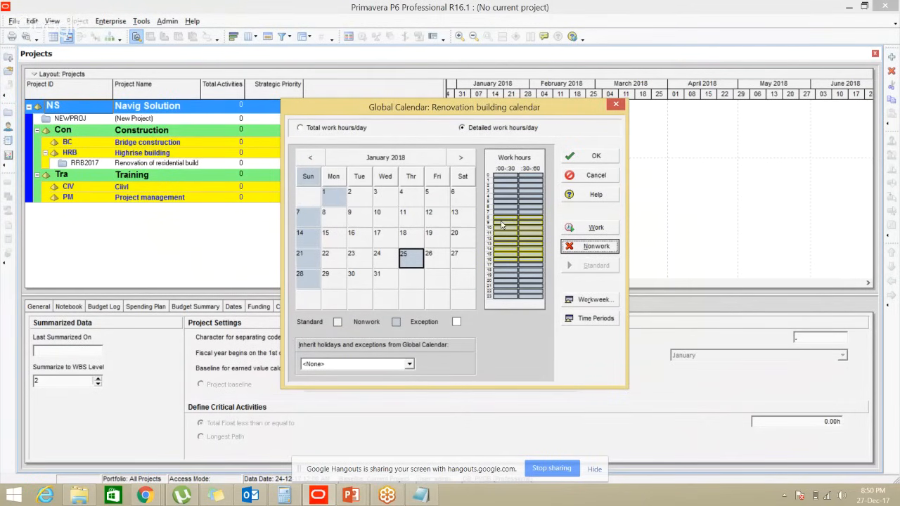
pyautogui.hotkey('alt', 'Tab')
pyautogui.hotkey('alt', 'Tab')
pyautogui.moveTo(506, 227); pyautogui.dragTo(532, 242)
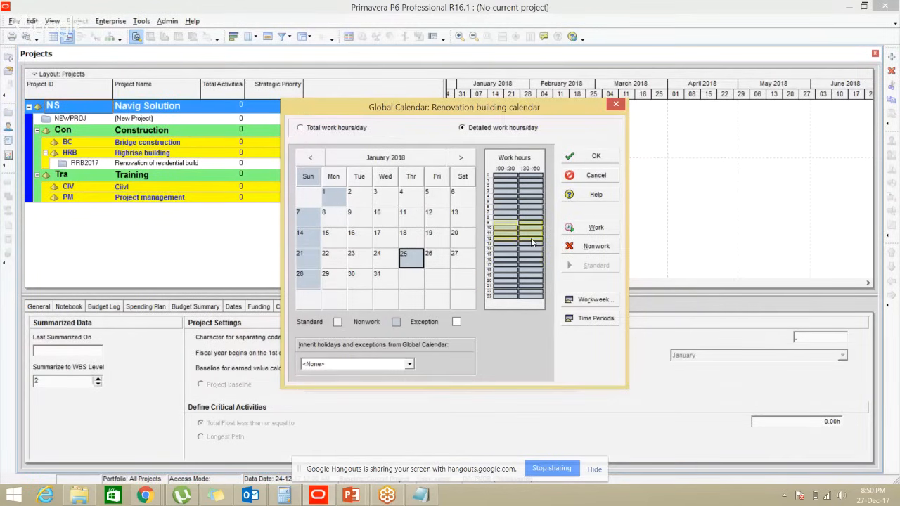
pyautogui.click(589, 229)
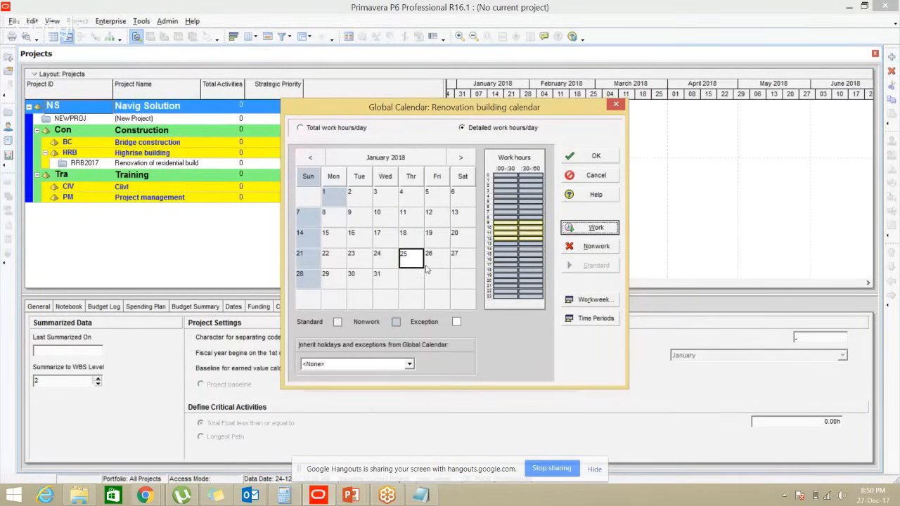
pyautogui.press('ctrl')
pyautogui.press('ctrl')
pyautogui.press('ctrl')
pyautogui.press('ctrl')
pyautogui.press('ctrl')
pyautogui.press('ctrl')
pyautogui.click(437, 255)
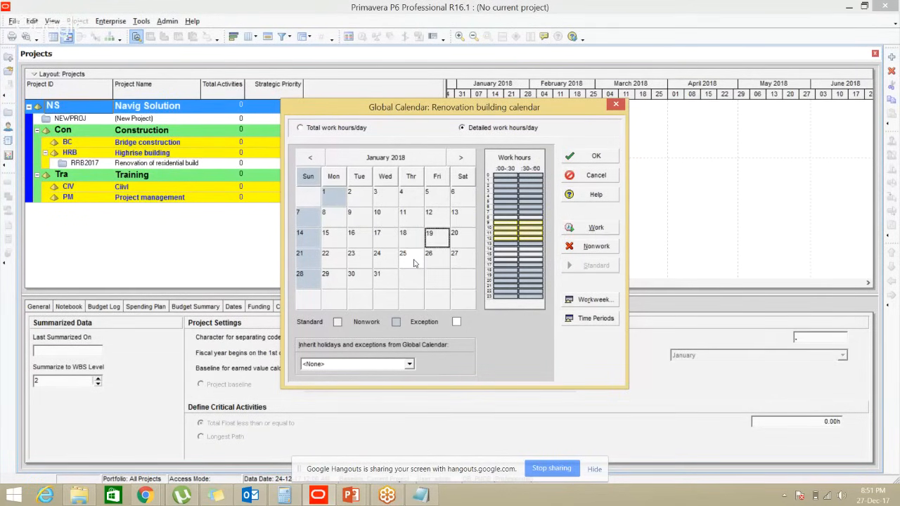
# Reset January 25, 2018 to the standard workday
pyautogui.click(414, 263)
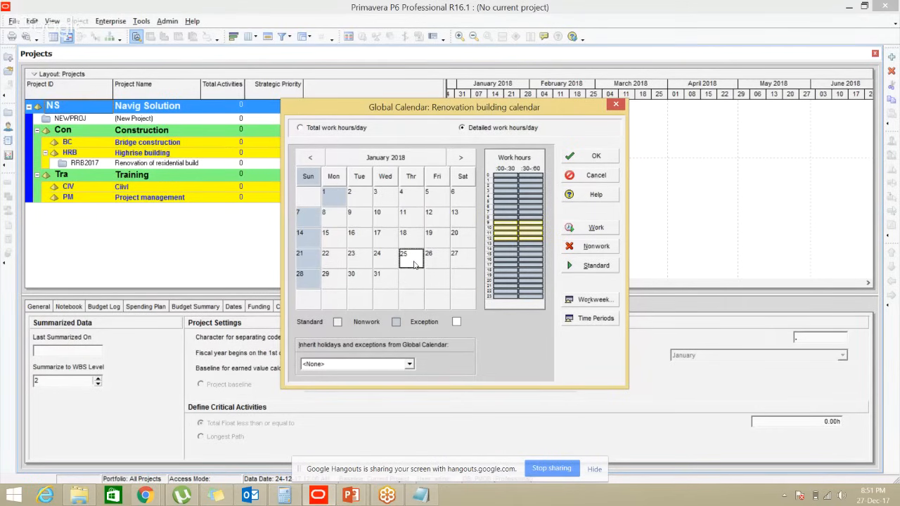
pyautogui.press('ctrl')
pyautogui.click(583, 270)
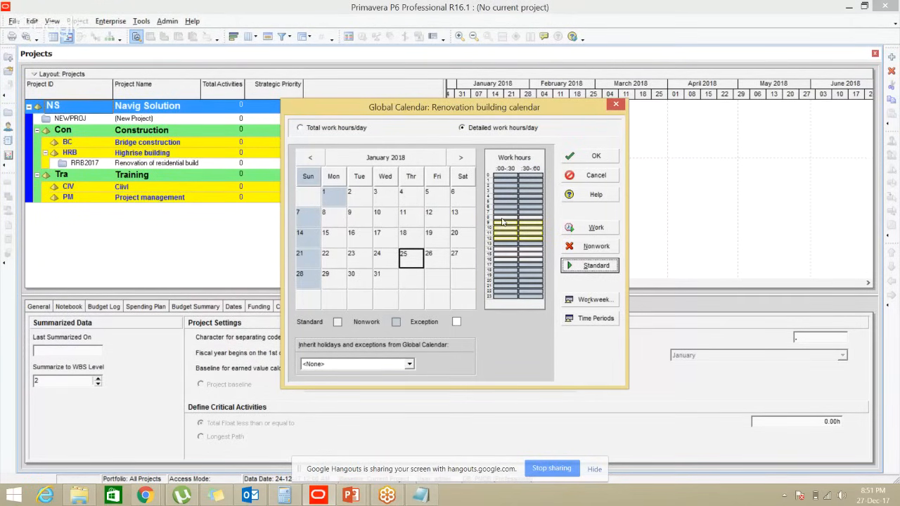
pyautogui.click(436, 256)
pyautogui.click(415, 259)
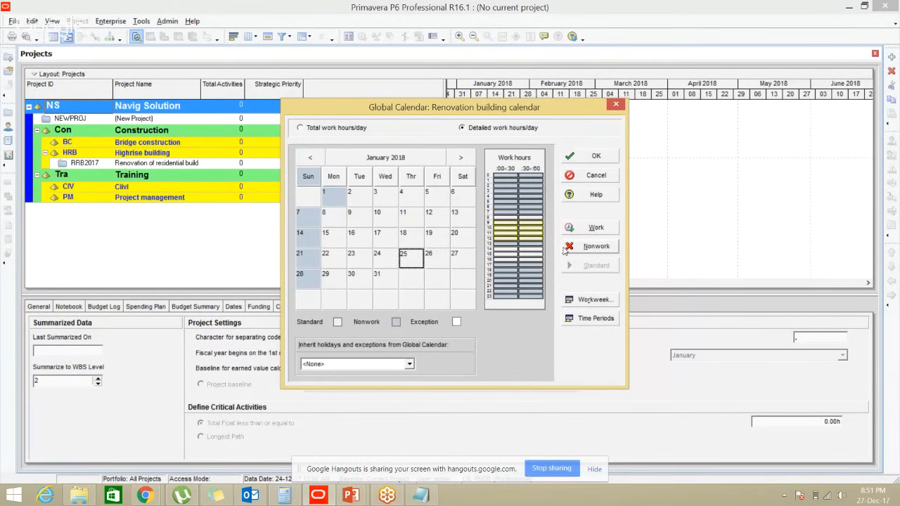
# Set January 25 hours 8–17 to nonwork, then 9am–1pm back to working time
pyautogui.click(506, 220)
pyautogui.click(520, 235)
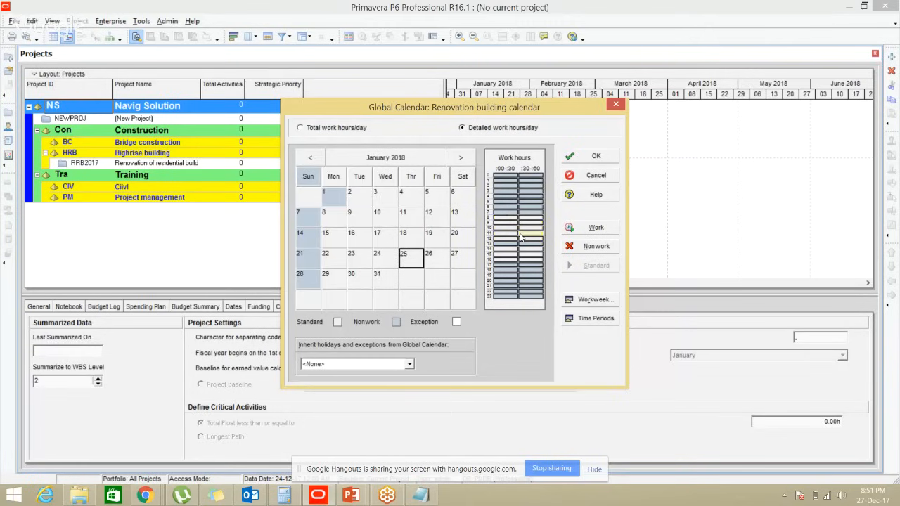
pyautogui.moveTo(505, 217); pyautogui.dragTo(532, 266)
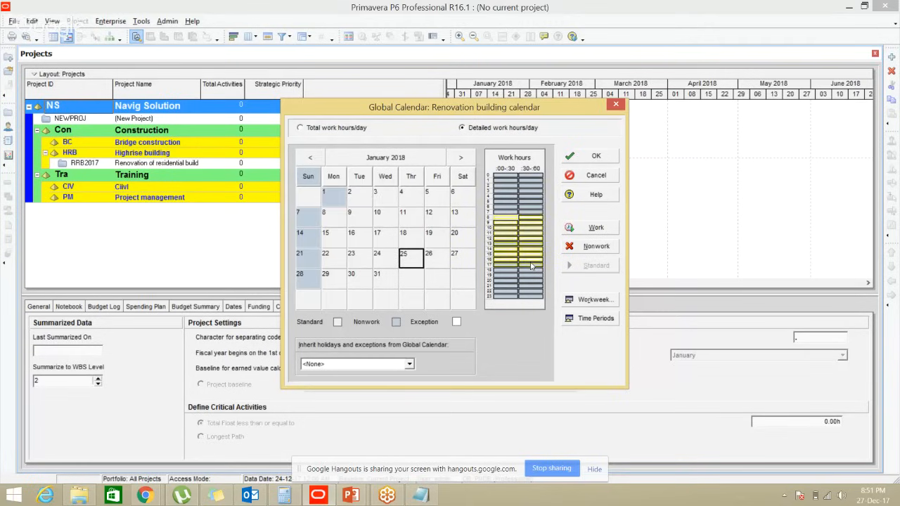
pyautogui.click(583, 252)
pyautogui.moveTo(505, 222); pyautogui.dragTo(538, 243)
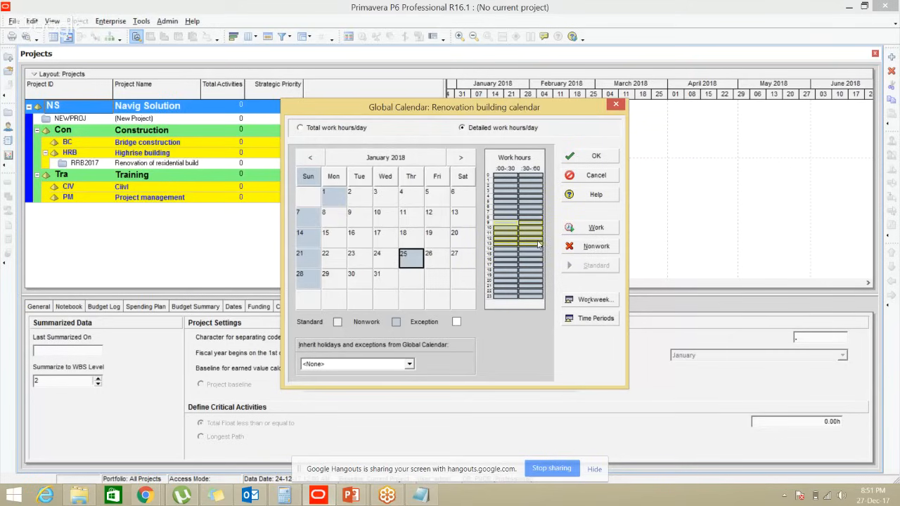
pyautogui.click(591, 227)
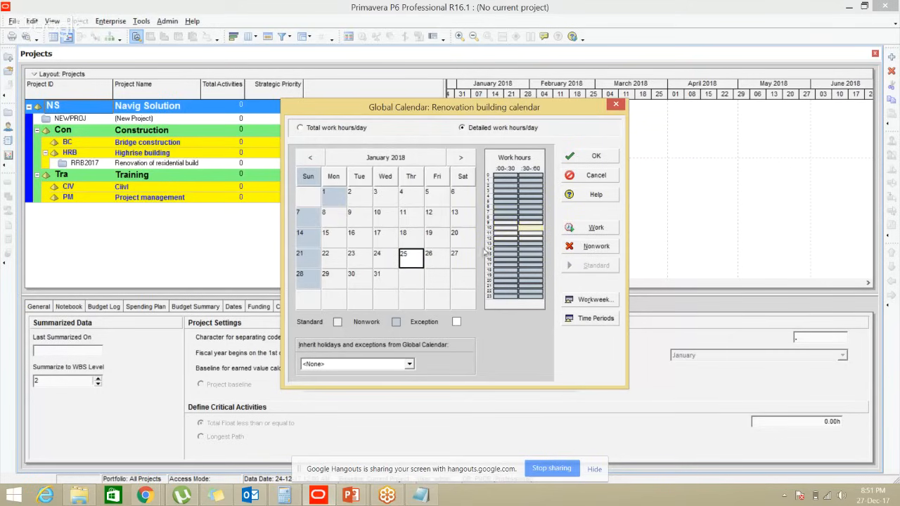
pyautogui.hotkey('alt', 'Tab')
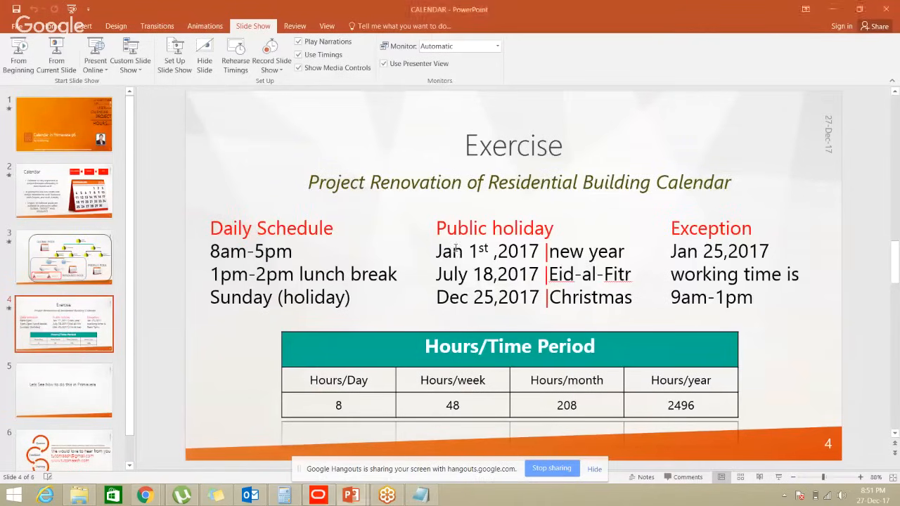
pyautogui.hotkey('alt', 'Tab')
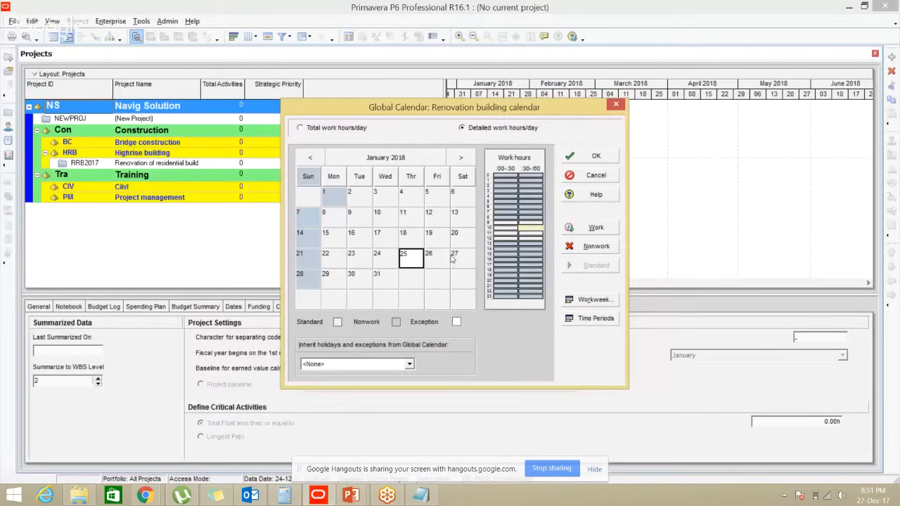